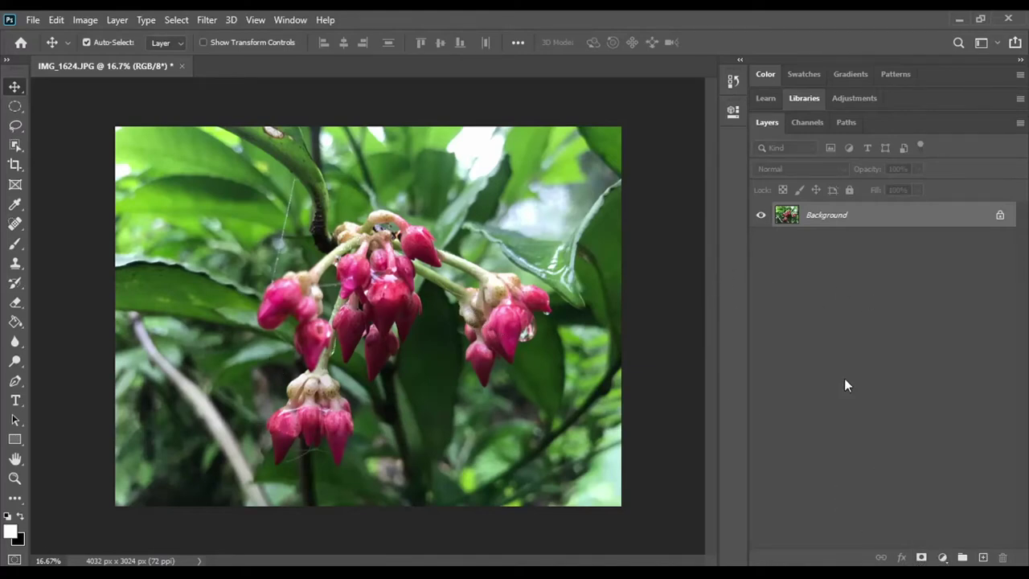
Duplicate IMG_1624.JPG's Background layer into a Background copy above the original
scroll(331, 272, up, 2)
scroll(223, 267, up, 2)
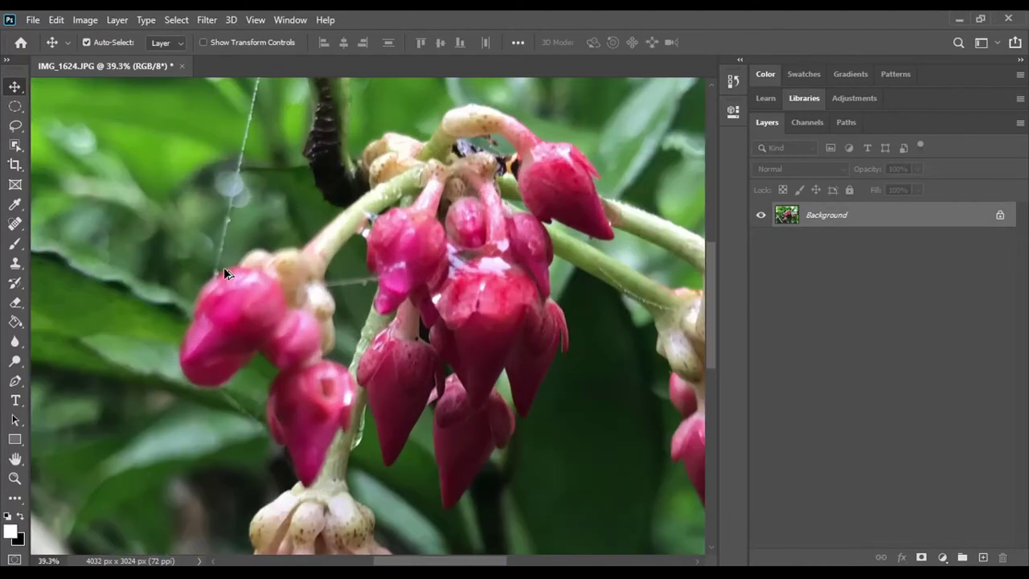
scroll(225, 259, up, 1)
scroll(231, 255, up, 3)
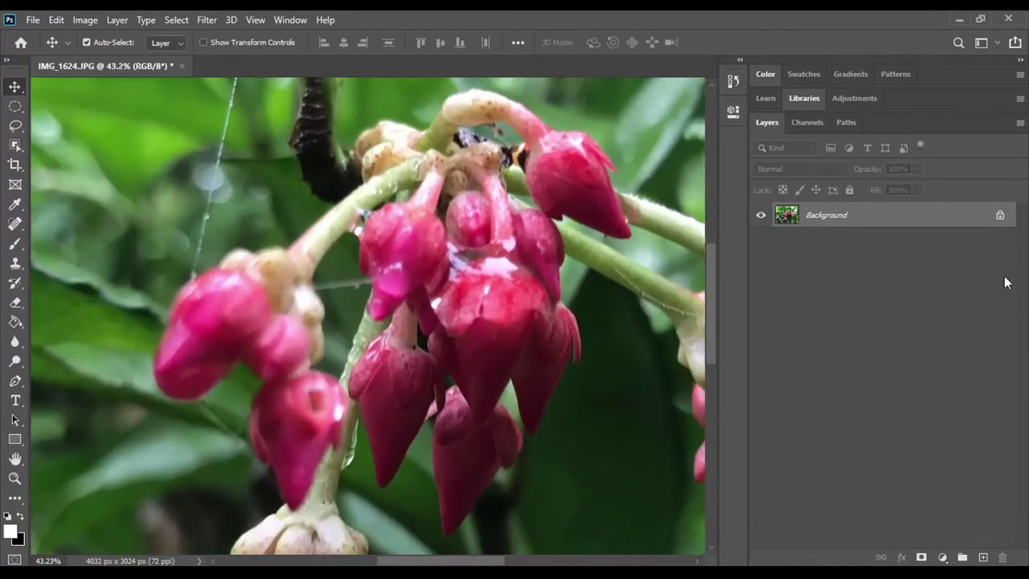
drag(964, 215, 982, 556)
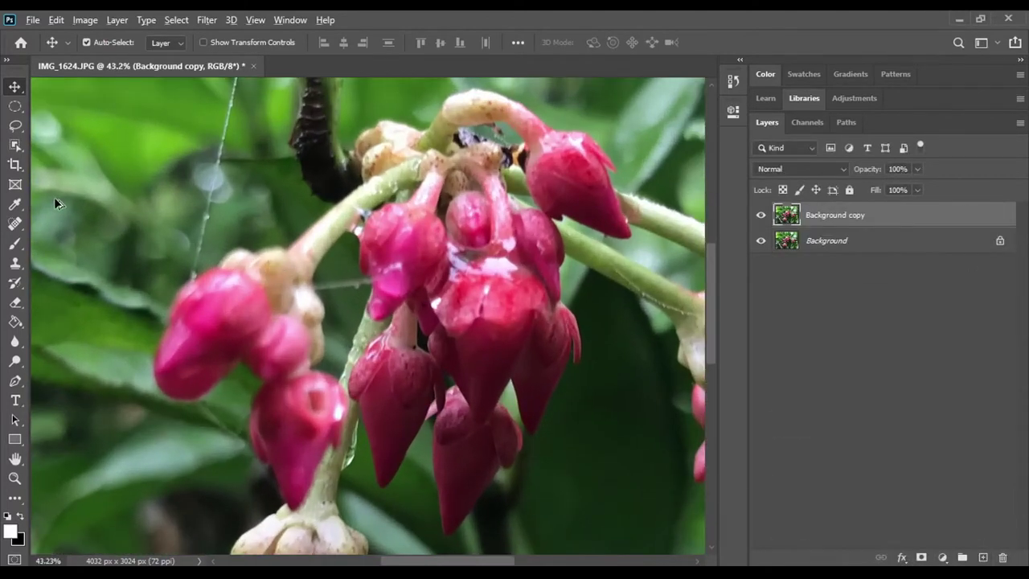
scroll(54, 197, down, 2)
scroll(113, 183, down, 1)
scroll(180, 176, up, 2)
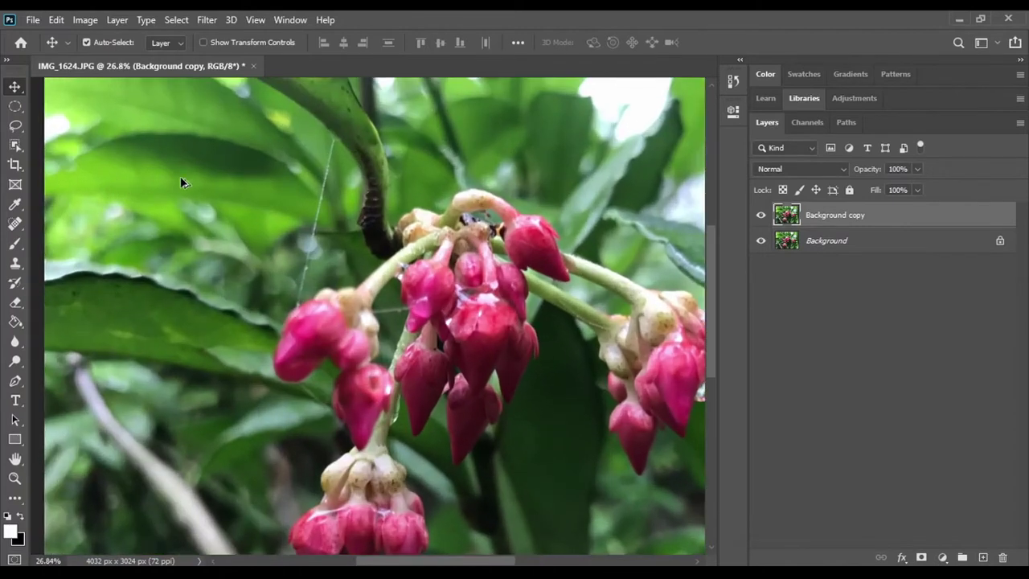
Heal the web strands by the stem and above the buds with a 124 px Spot Healing Brush
click(15, 224)
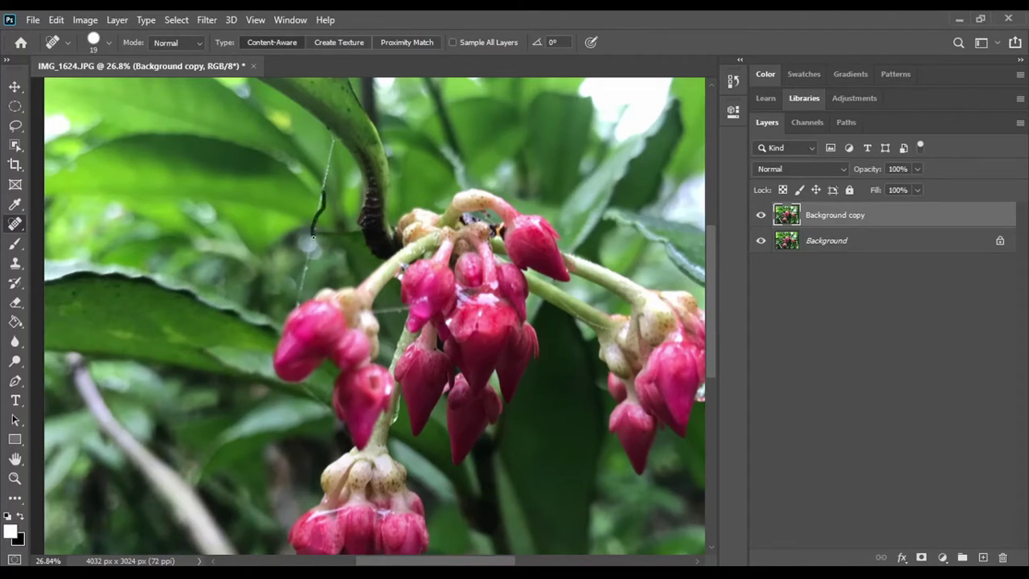
drag(314, 235, 314, 217)
right_click(320, 203)
click(419, 236)
drag(325, 175, 318, 245)
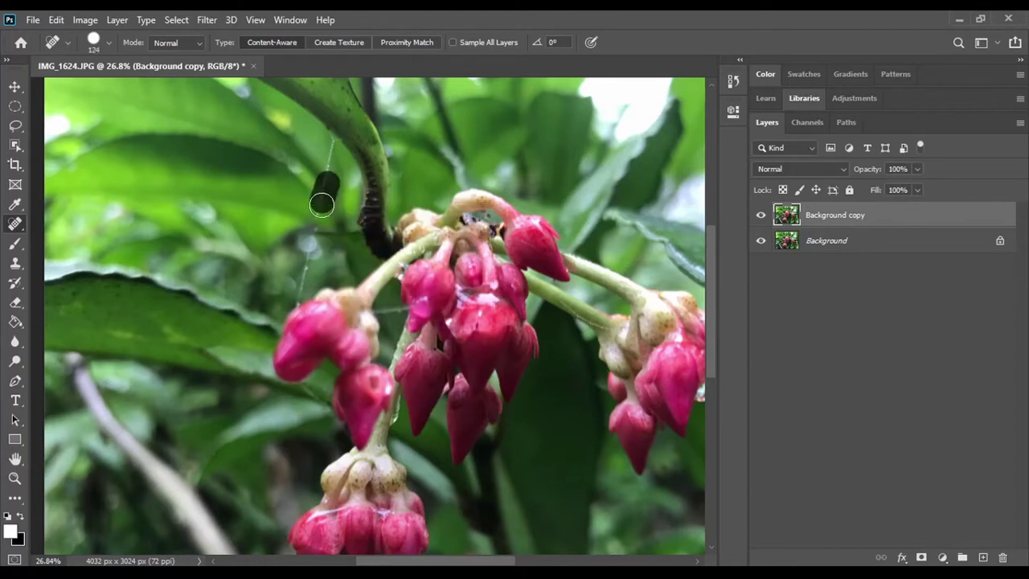
drag(332, 140, 325, 182)
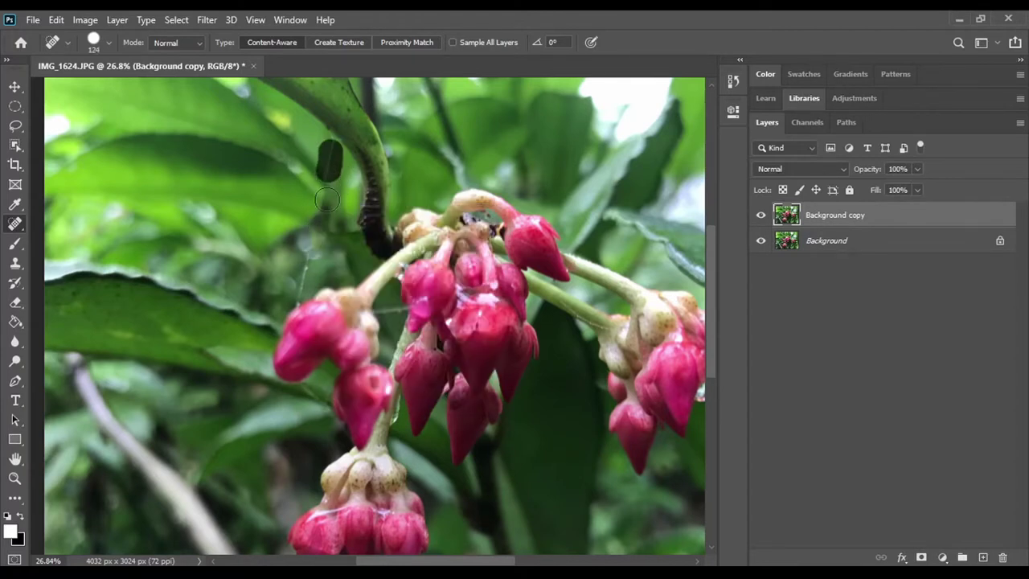
Heal the lower web strand and the web spots among the central buds
drag(324, 226, 295, 288)
click(305, 253)
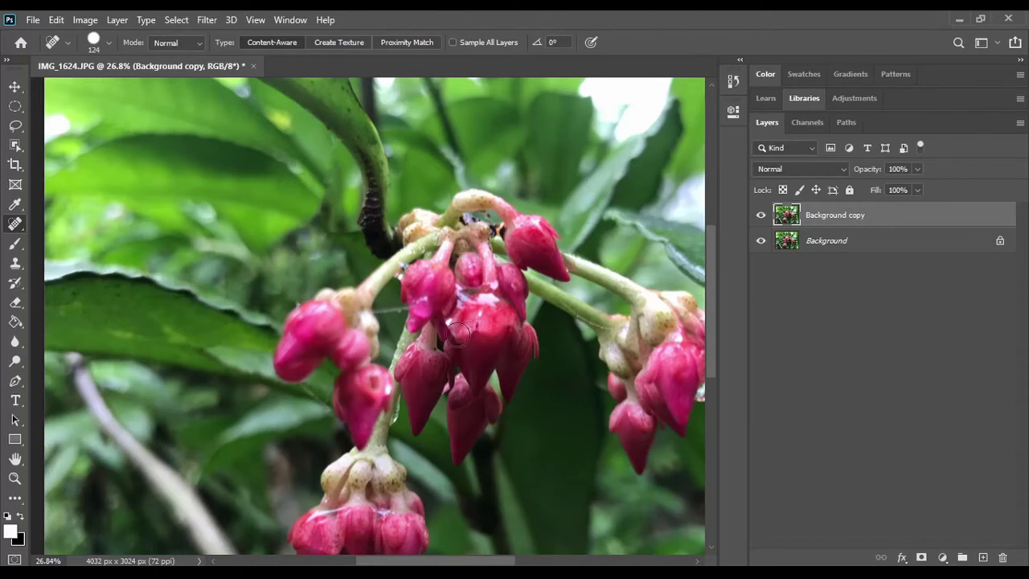
click(393, 311)
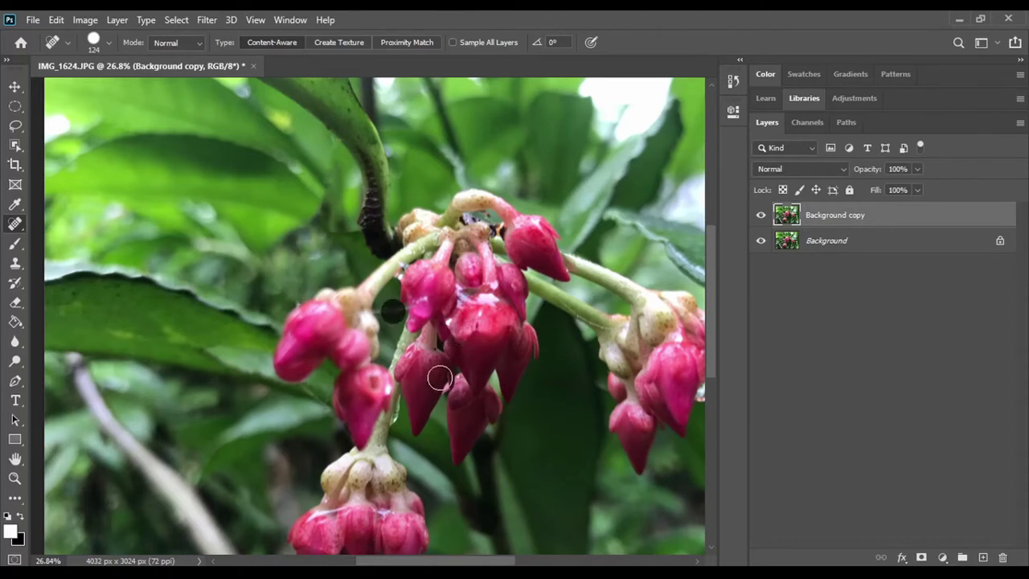
click(387, 311)
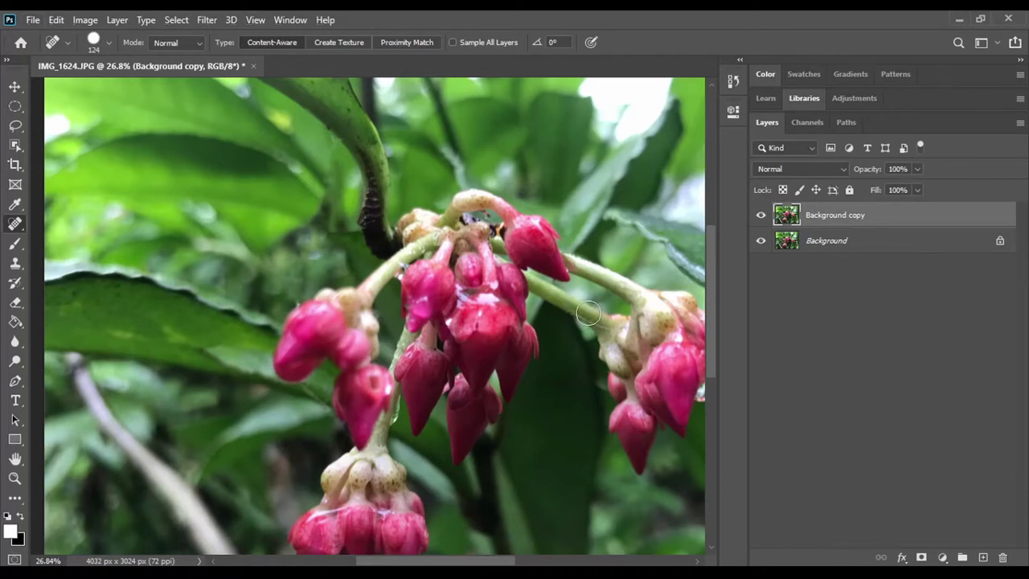
Shrink the healing brush to 77 px and heal a web spot on the right stem
right_click(587, 312)
drag(680, 345, 663, 345)
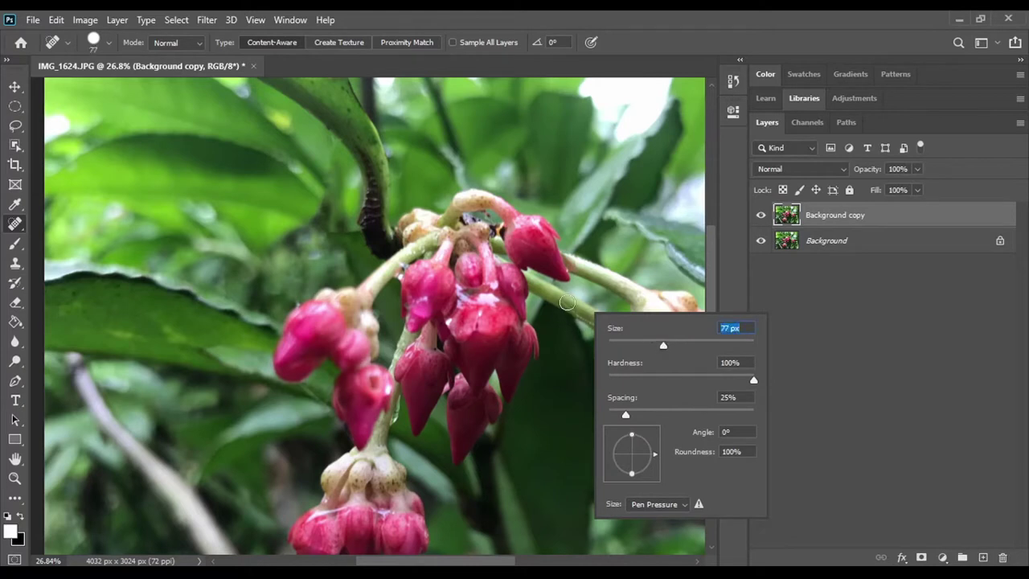
key(Return)
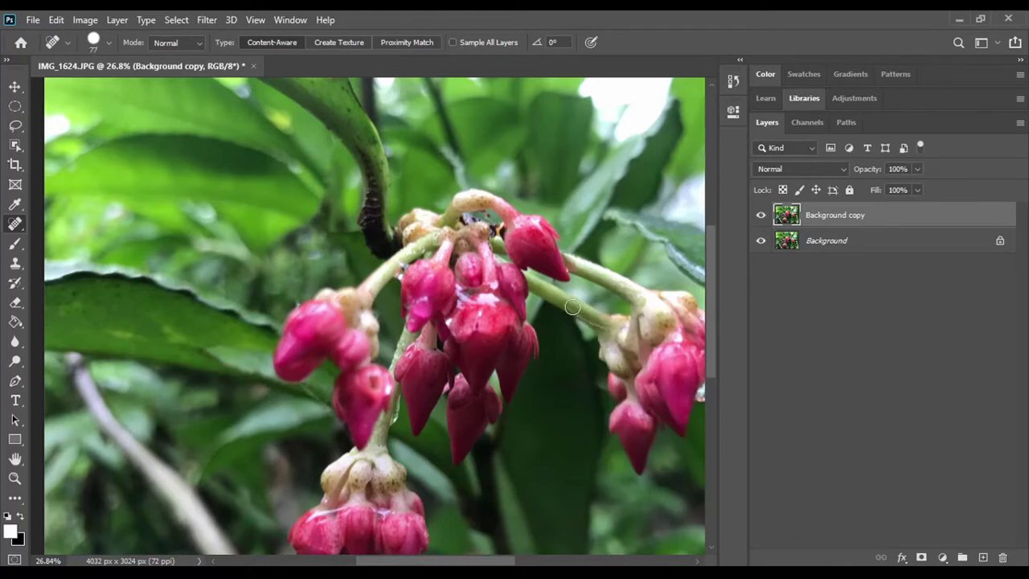
click(597, 320)
Heal a spot along the stem and the web thread under the lower buds
click(586, 315)
scroll(586, 322, down, 3)
scroll(276, 471, up, 3)
scroll(272, 477, down, 2)
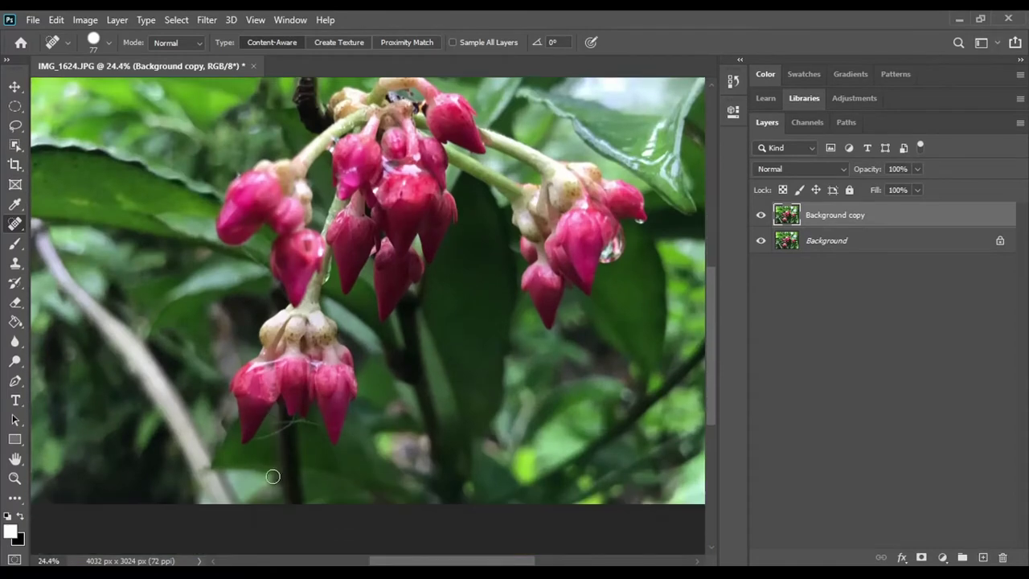
scroll(272, 476, up, 3)
scroll(280, 464, up, 1)
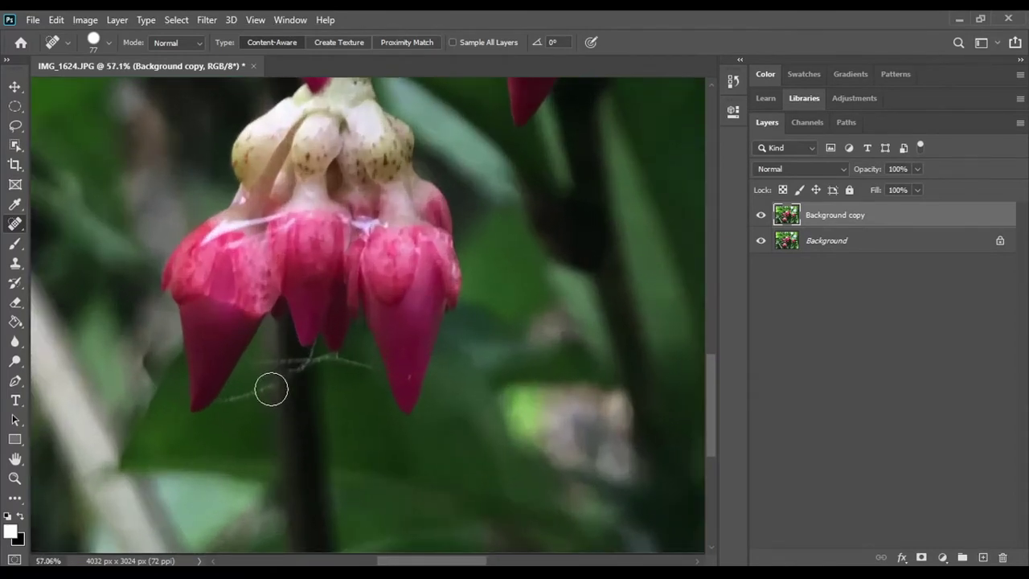
click(250, 396)
click(254, 399)
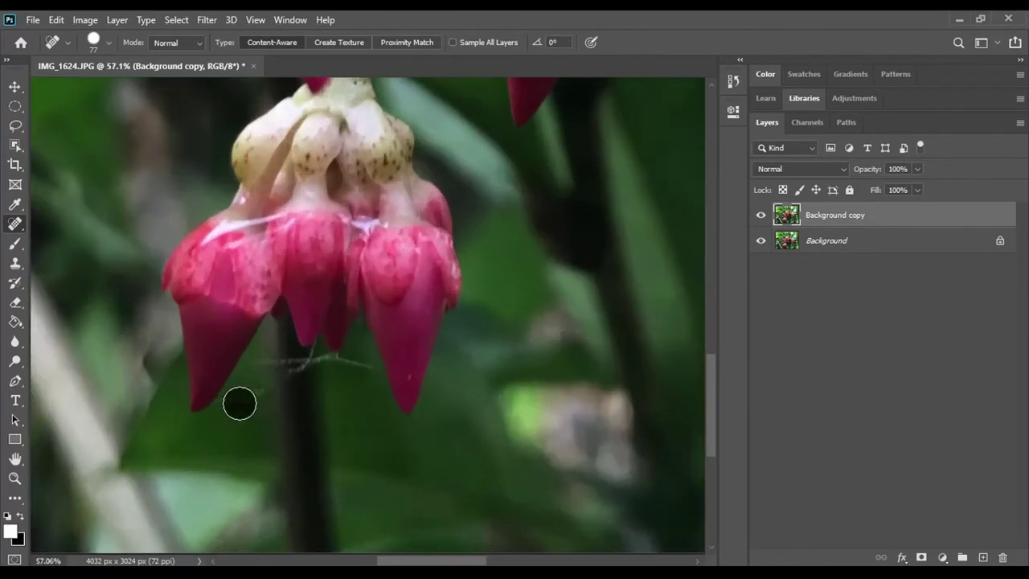
Heal the rest of the web thread and spots under the petal tip, then fit the photo on screen
drag(239, 404, 258, 393)
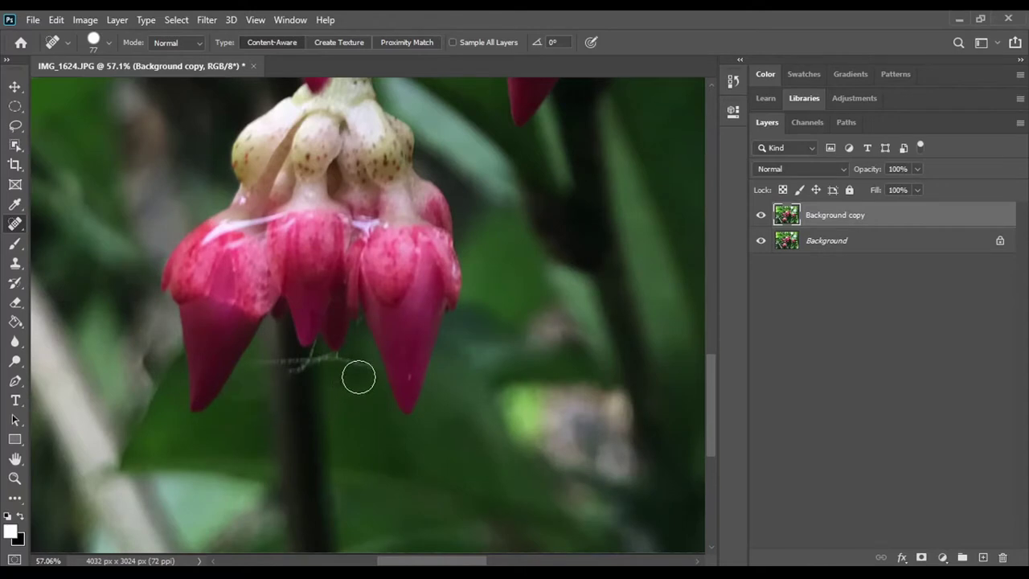
drag(359, 378, 314, 362)
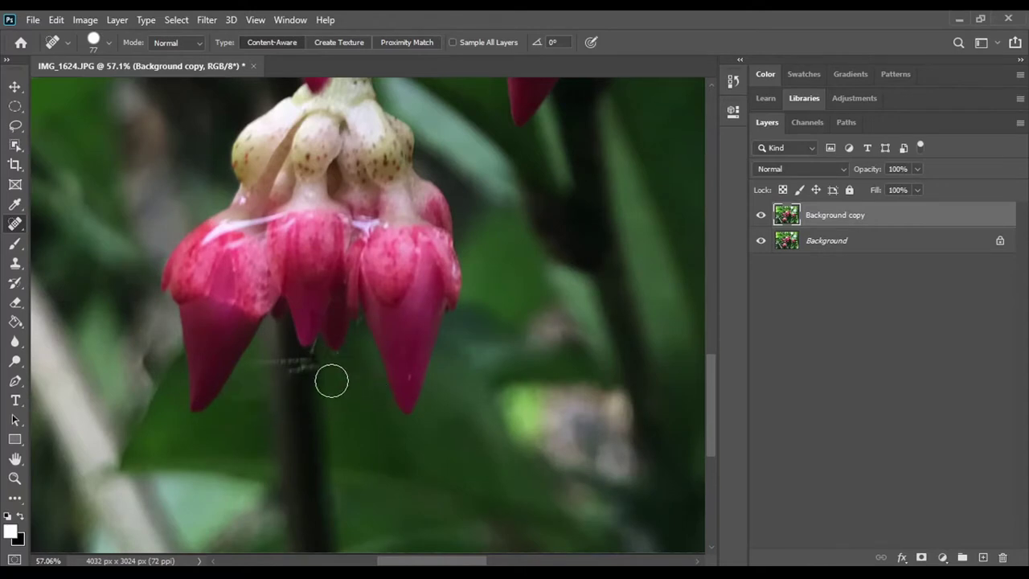
drag(265, 362, 314, 368)
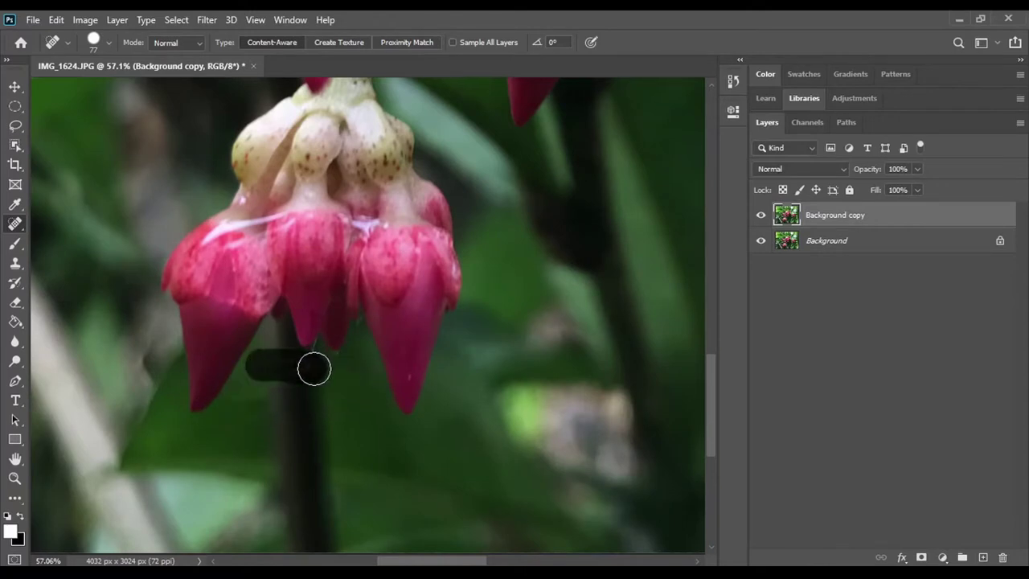
click(315, 356)
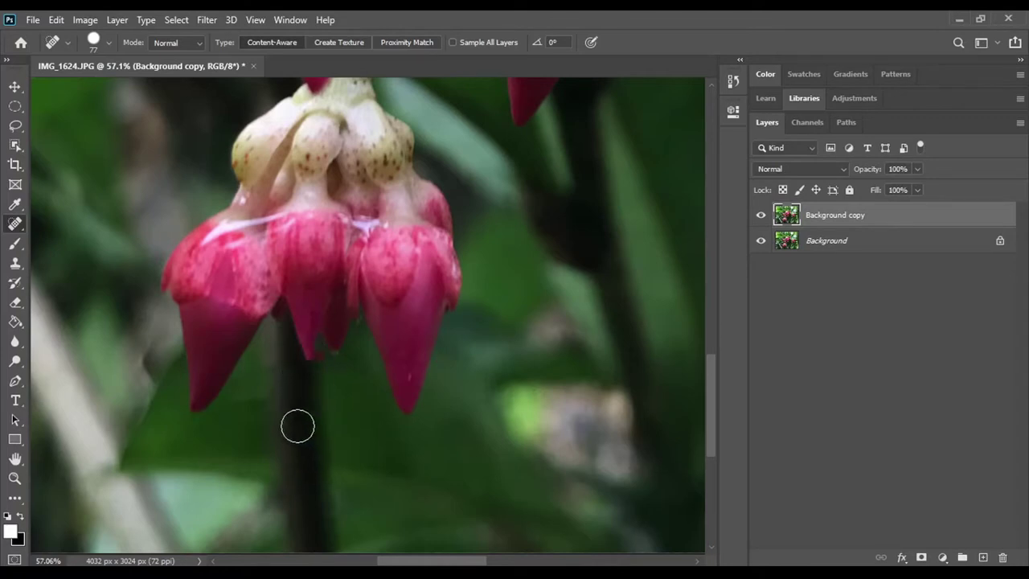
click(327, 366)
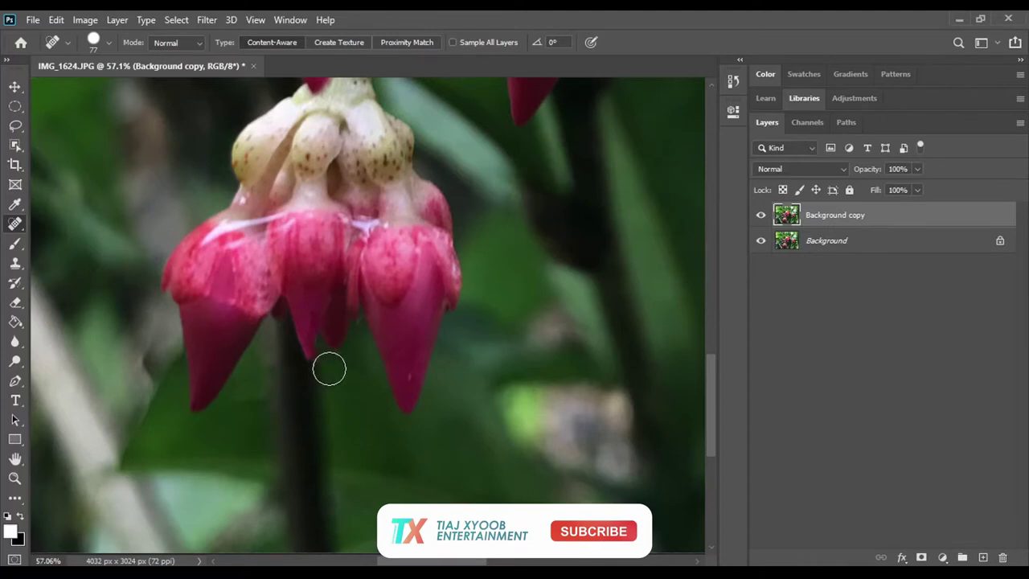
key(ctrl+0)
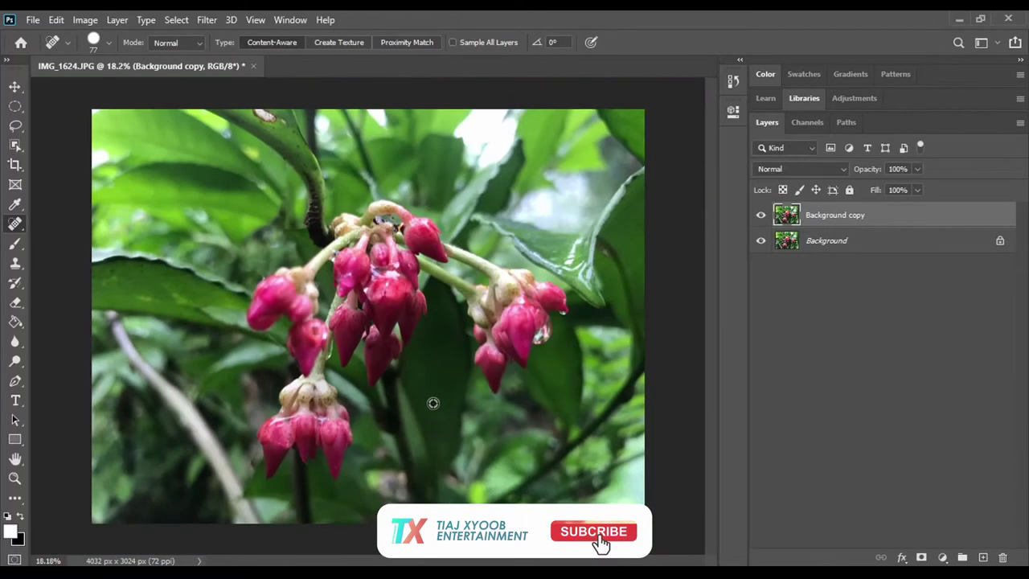
Compare the retouched copy with the original and browse the adjustment layer list
click(760, 216)
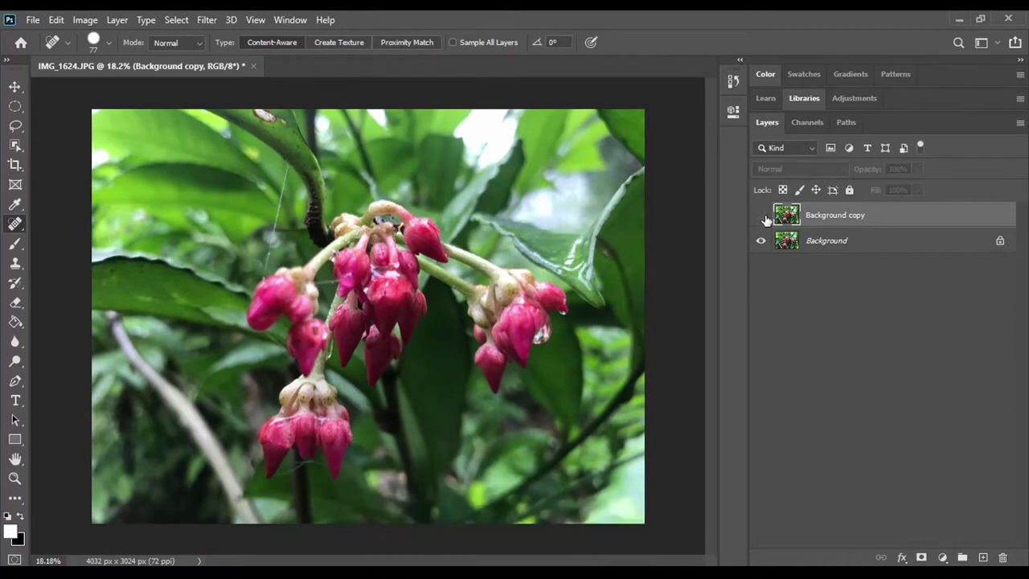
click(761, 215)
click(761, 215)
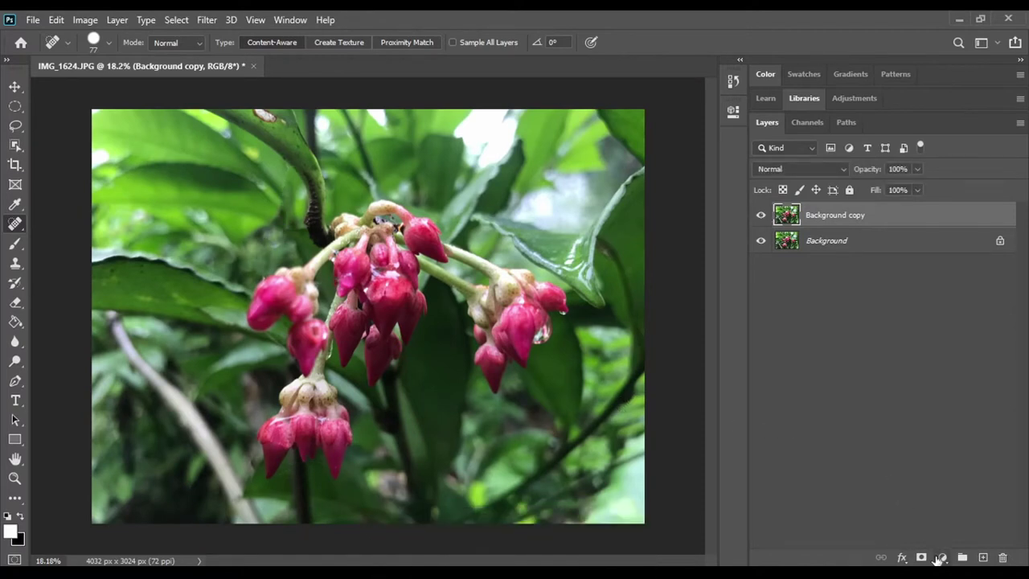
click(939, 557)
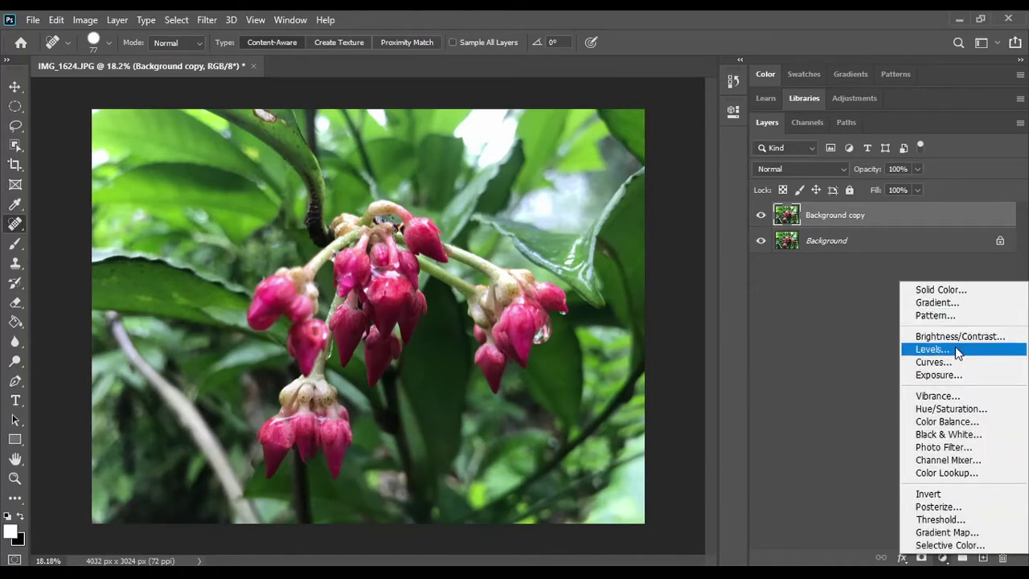
click(782, 327)
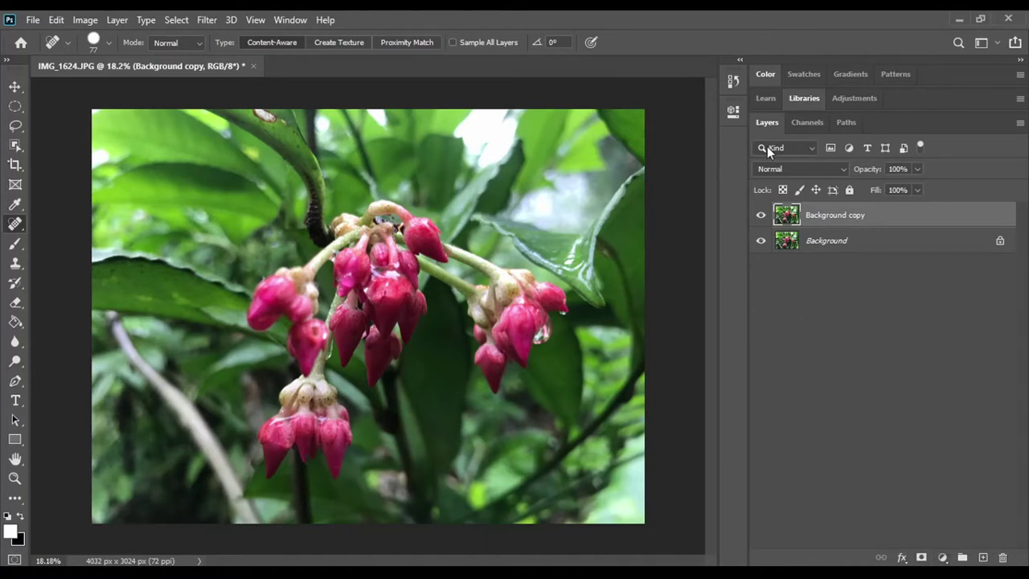
Open the Properties, History and Actions panels, making the Actions list taller
click(732, 111)
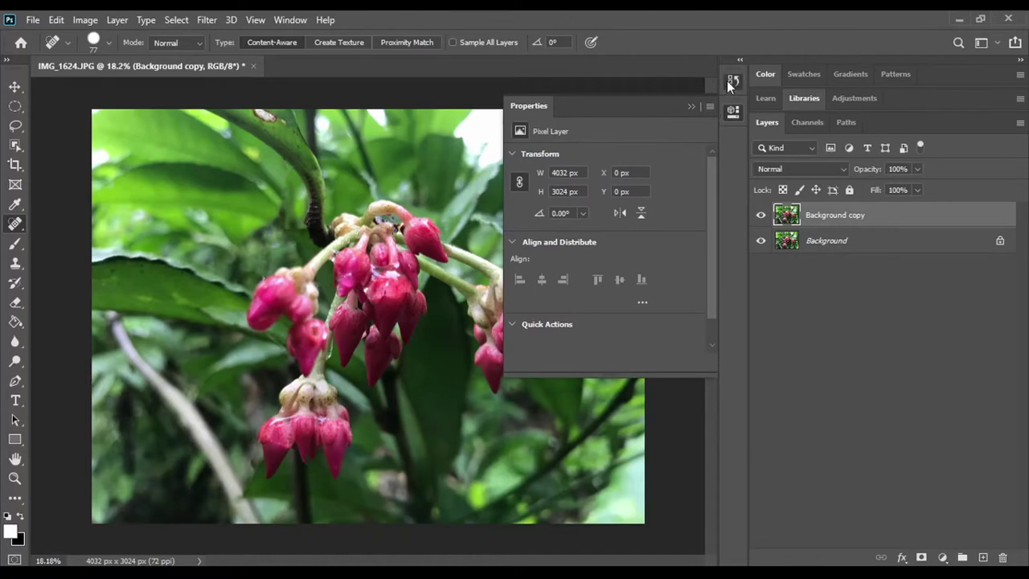
click(732, 82)
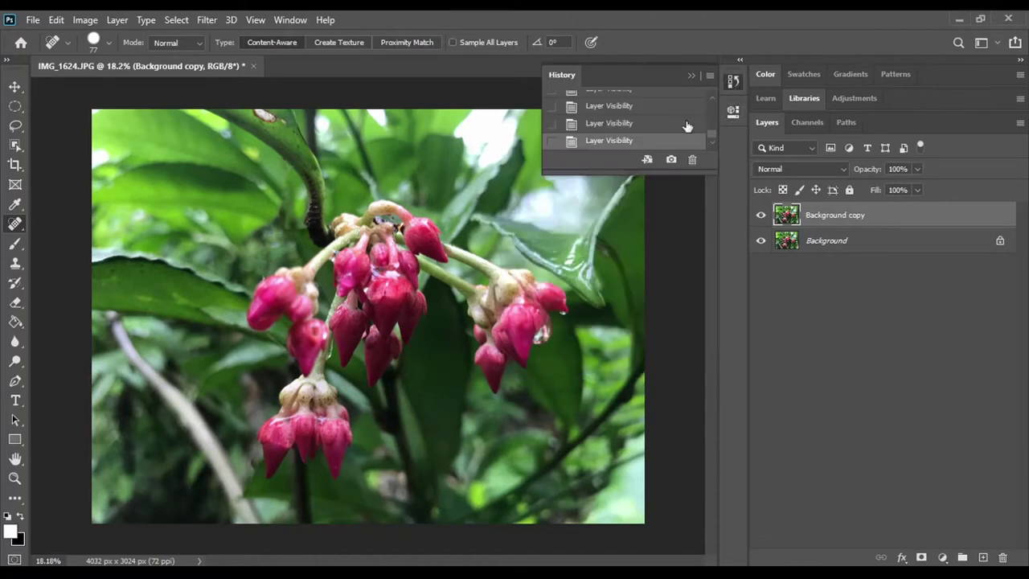
click(289, 20)
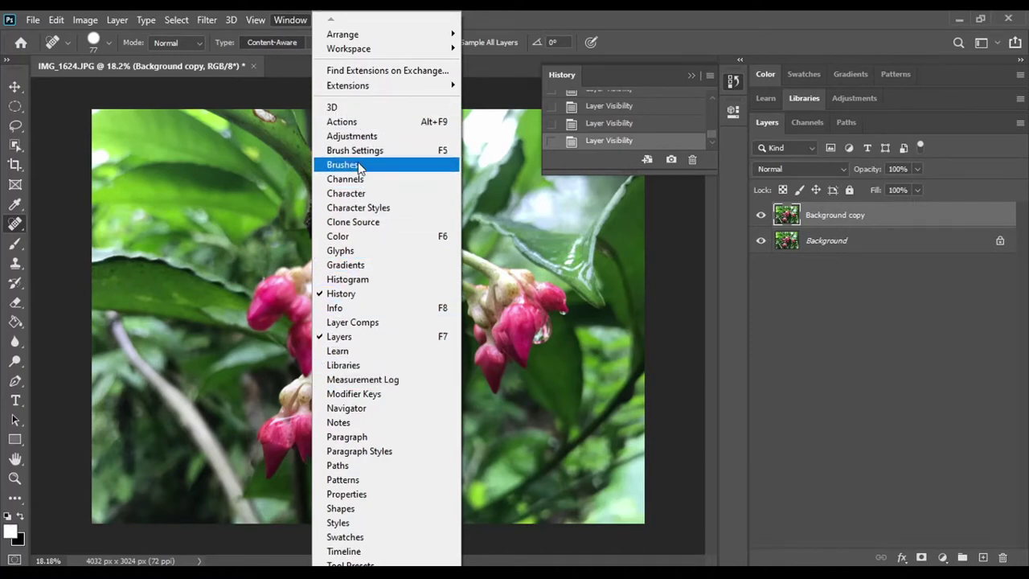
click(379, 128)
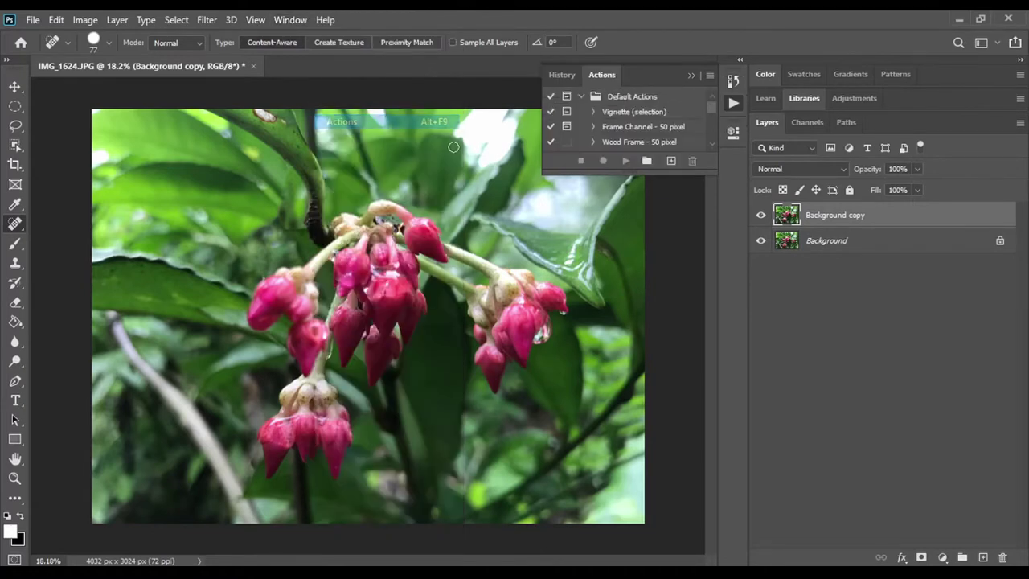
drag(604, 170, 604, 356)
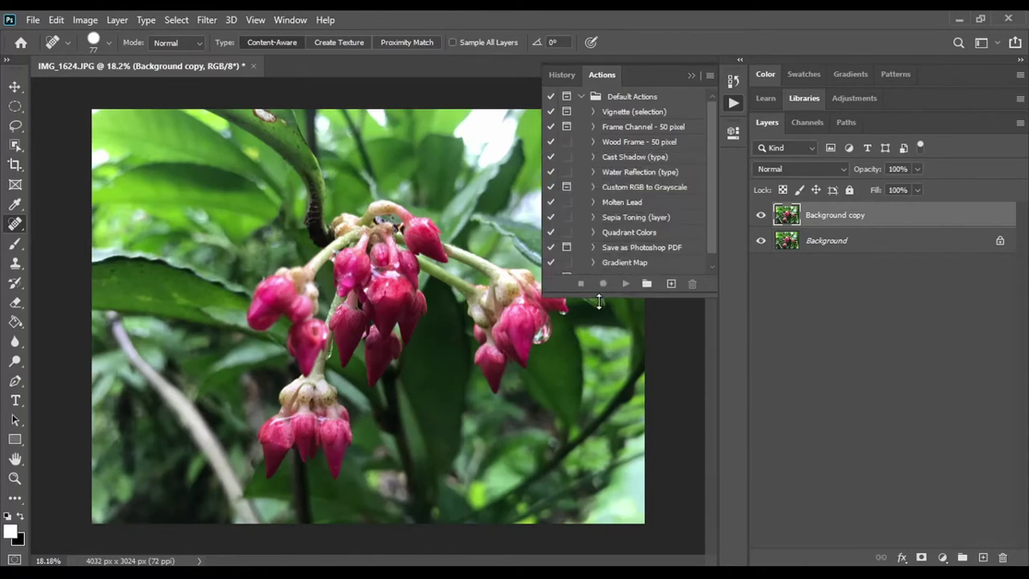
Create a new action set named My Act
click(645, 336)
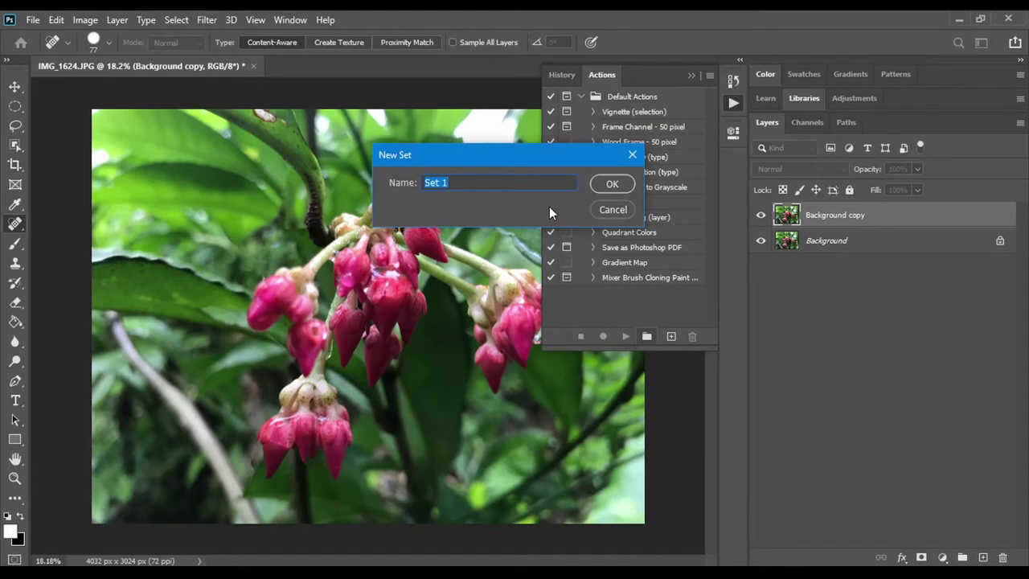
text(My A)
text(c)
text(t)
key(Return)
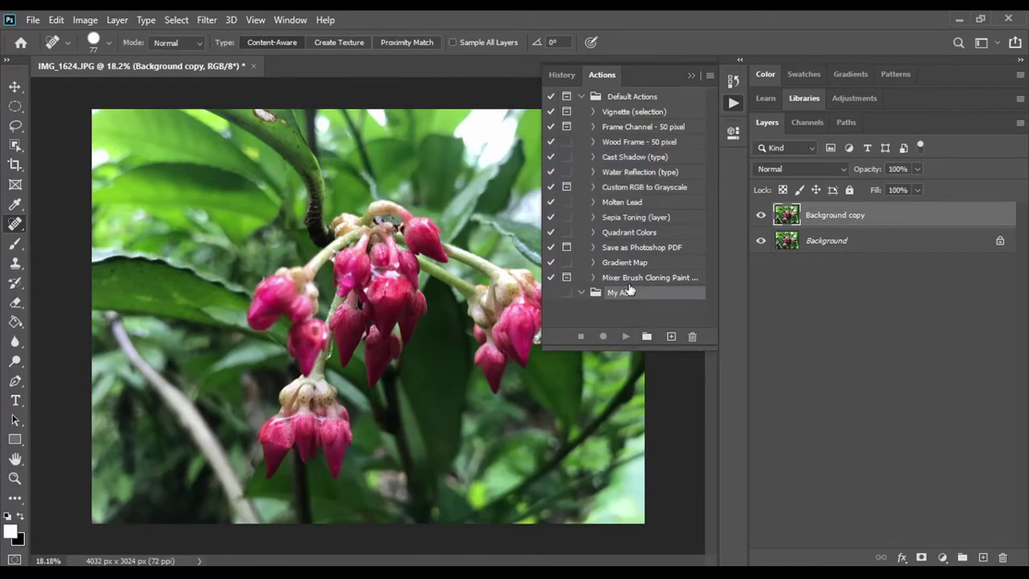
Create a Color Grade action in My Act and start recording it
click(670, 336)
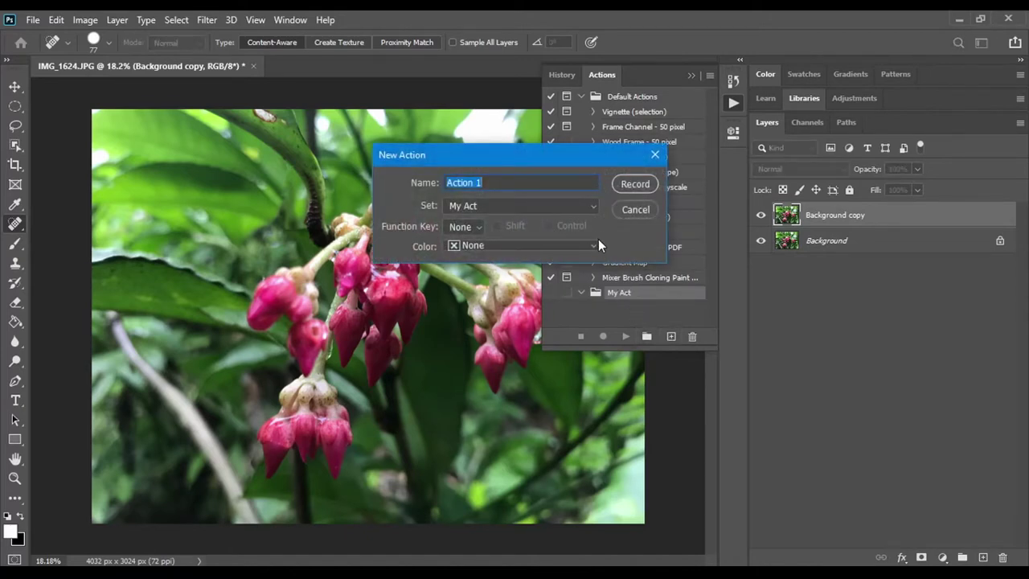
text(Colo)
text(r)
text( Grade)
key(Return)
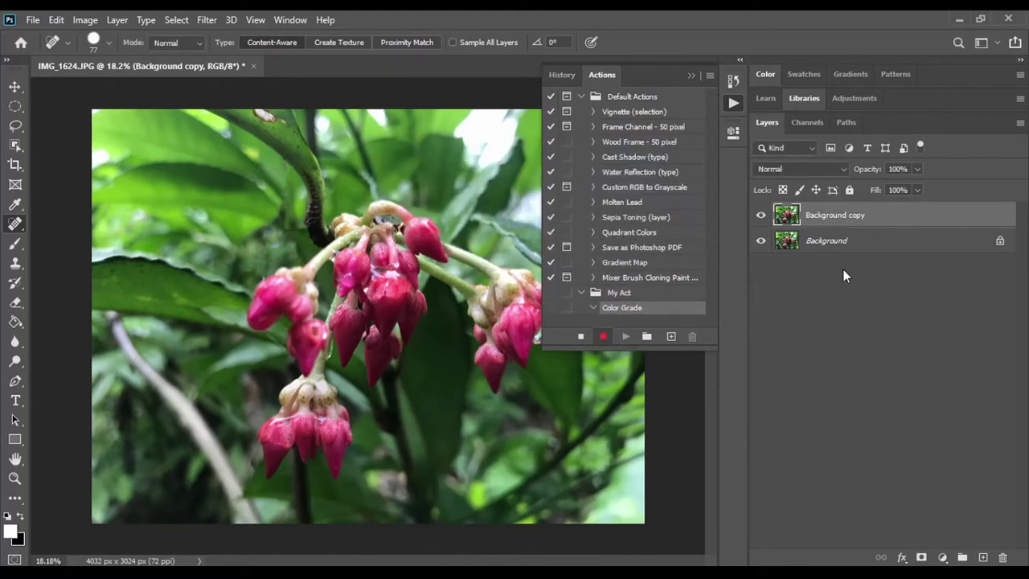
Add a Levels adjustment layer and nudge its black input level up slightly
click(691, 76)
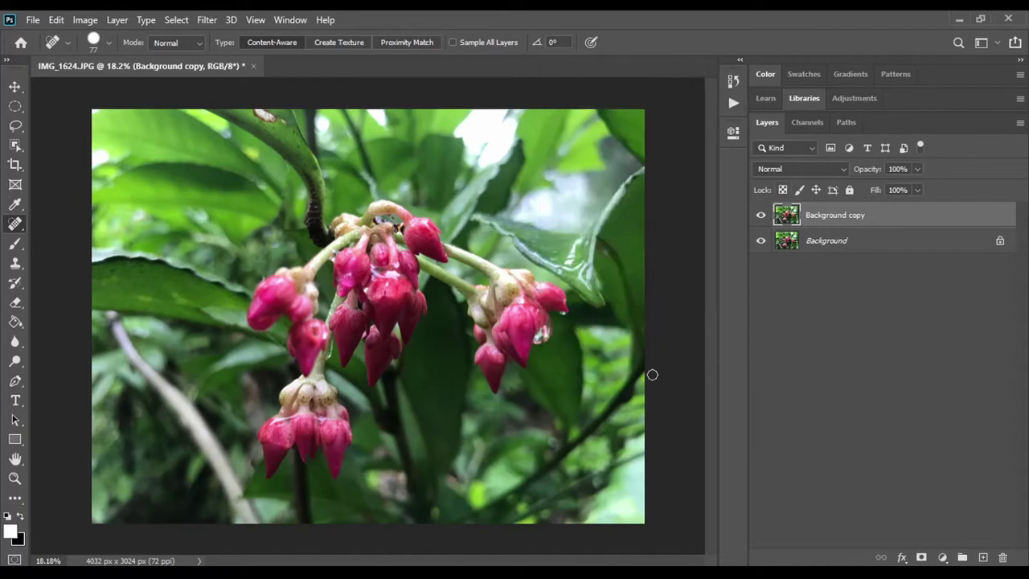
click(941, 559)
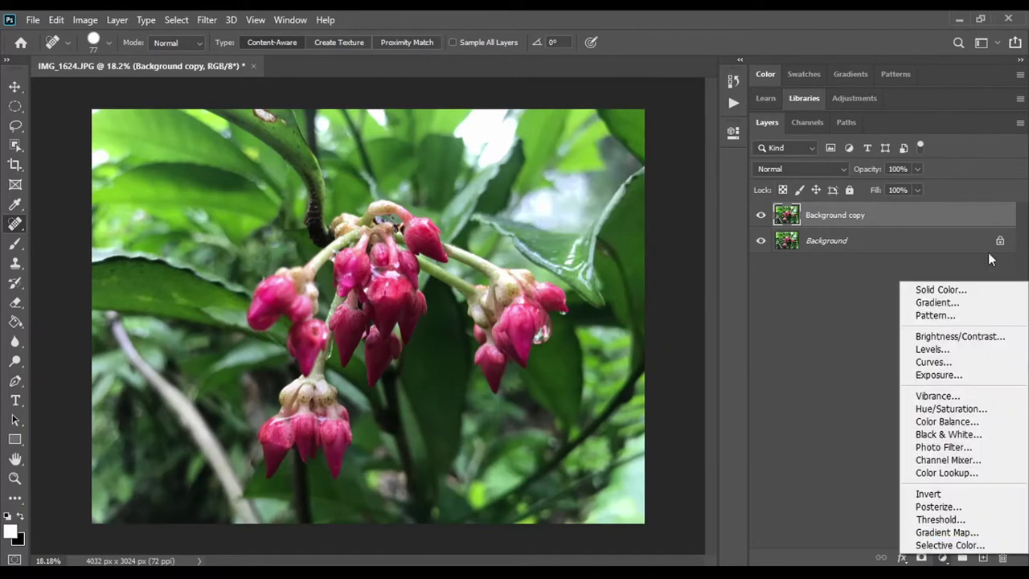
click(952, 349)
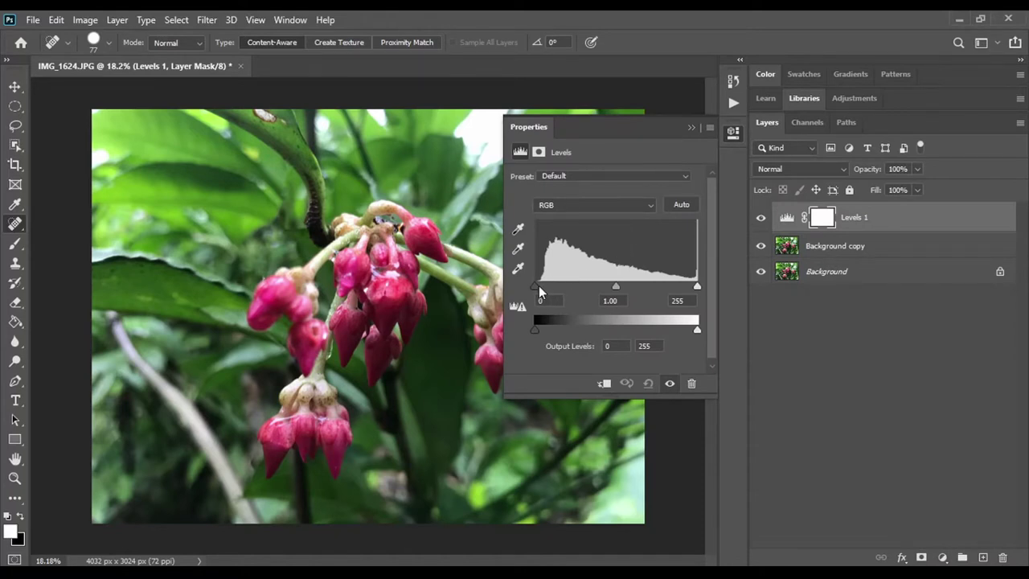
drag(535, 287, 537, 289)
Step through the Red, Green and Blue channels, raising the Blue black point to 5
click(595, 204)
click(572, 227)
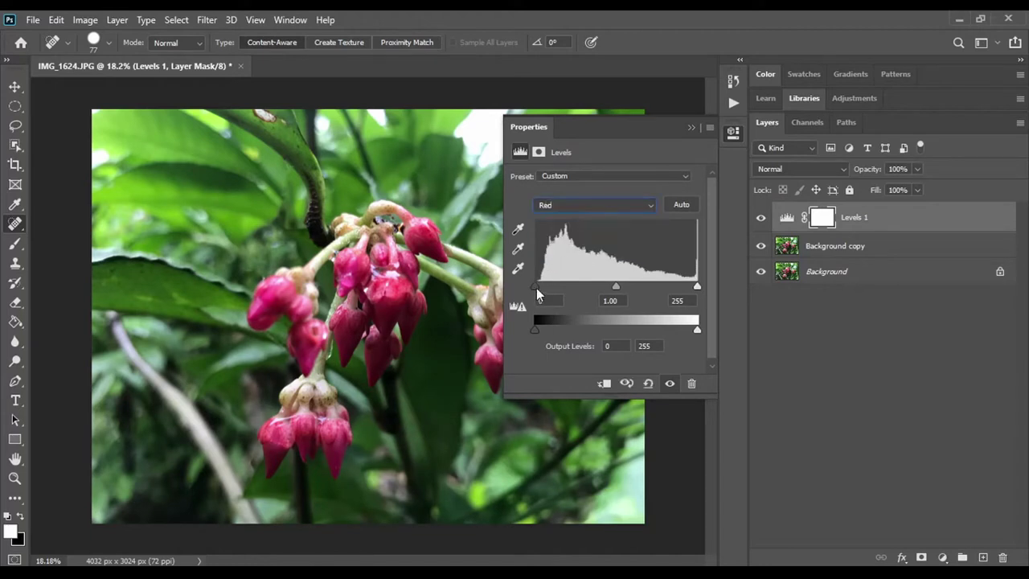
click(567, 206)
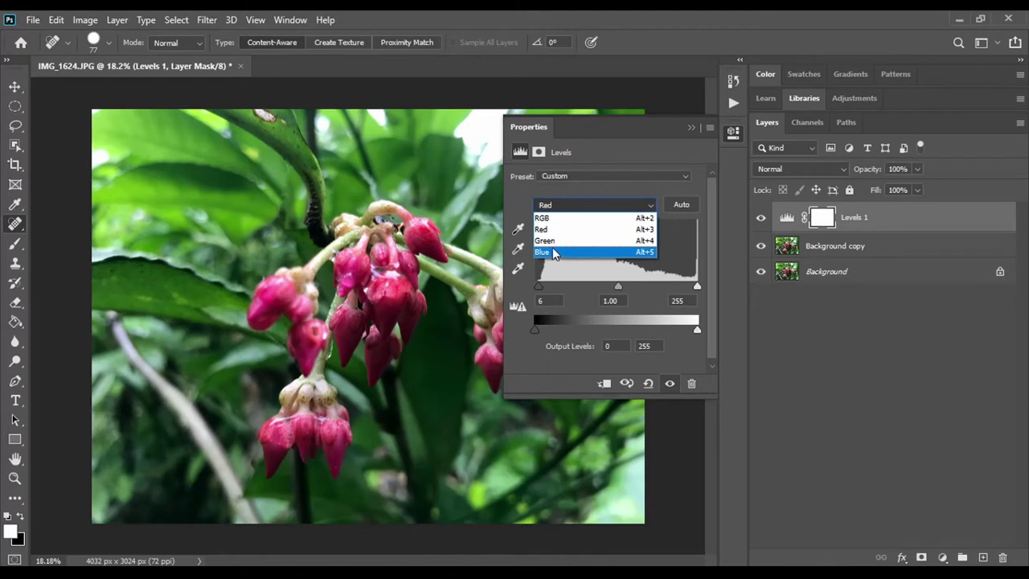
click(553, 240)
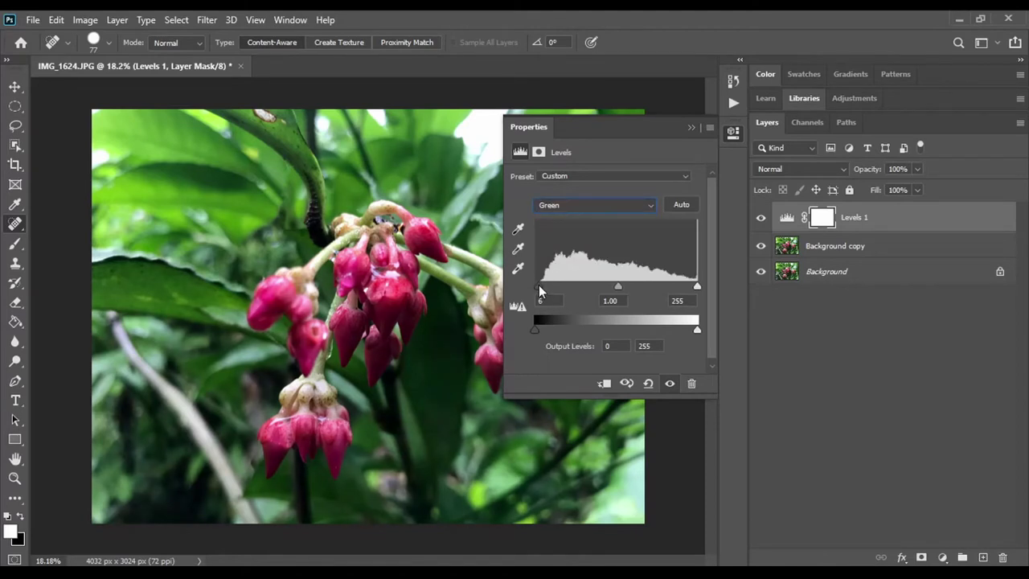
click(567, 206)
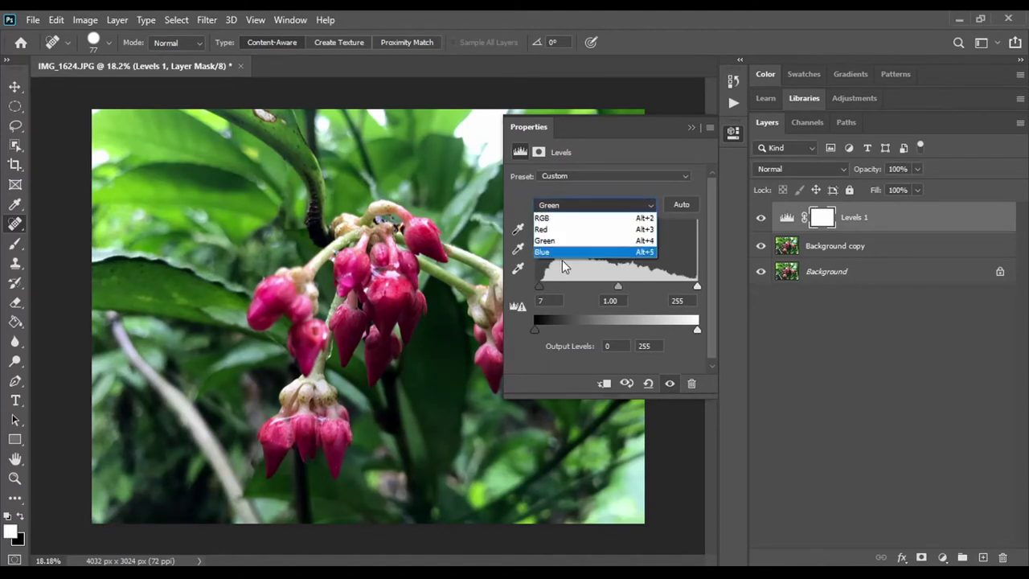
click(564, 255)
drag(533, 286, 538, 286)
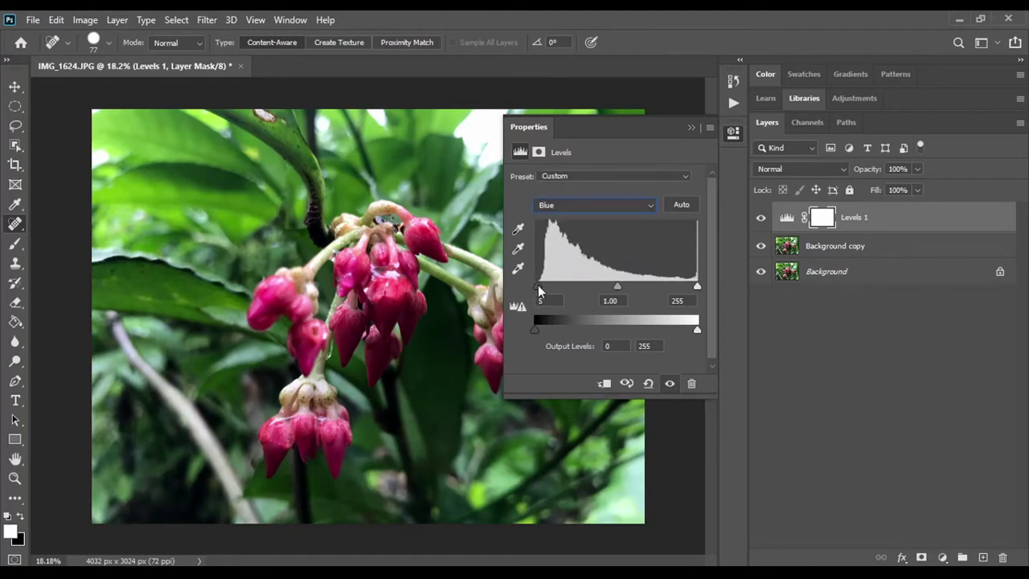
click(691, 128)
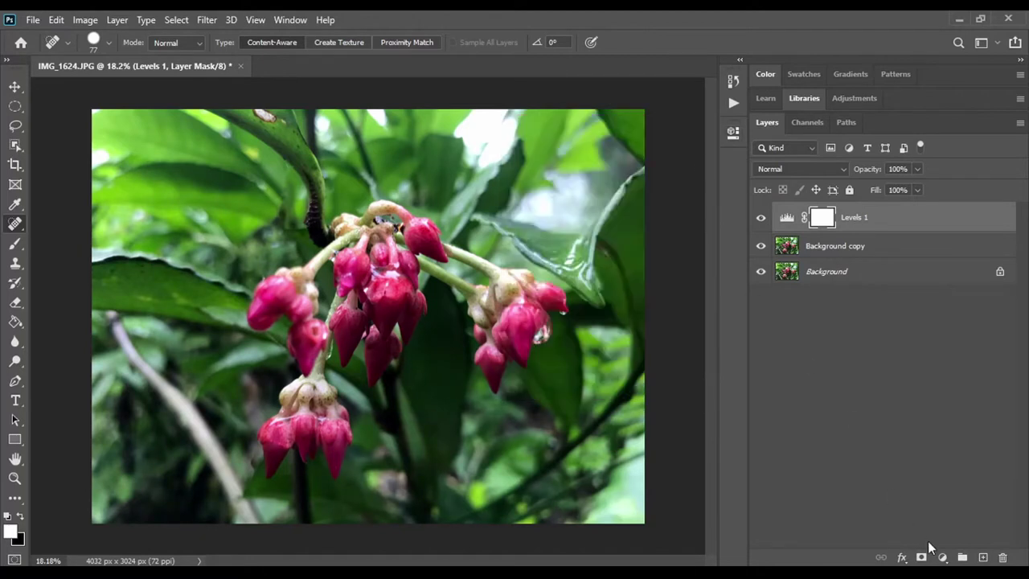
Add a Channel Mixer layer, reducing blue and mixing some green into the Blue output
click(942, 557)
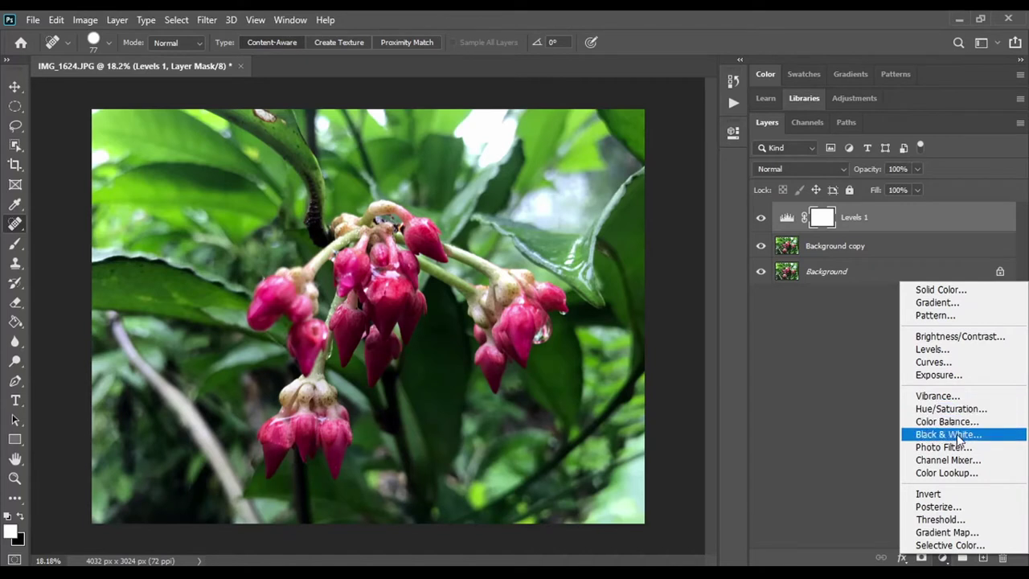
click(948, 459)
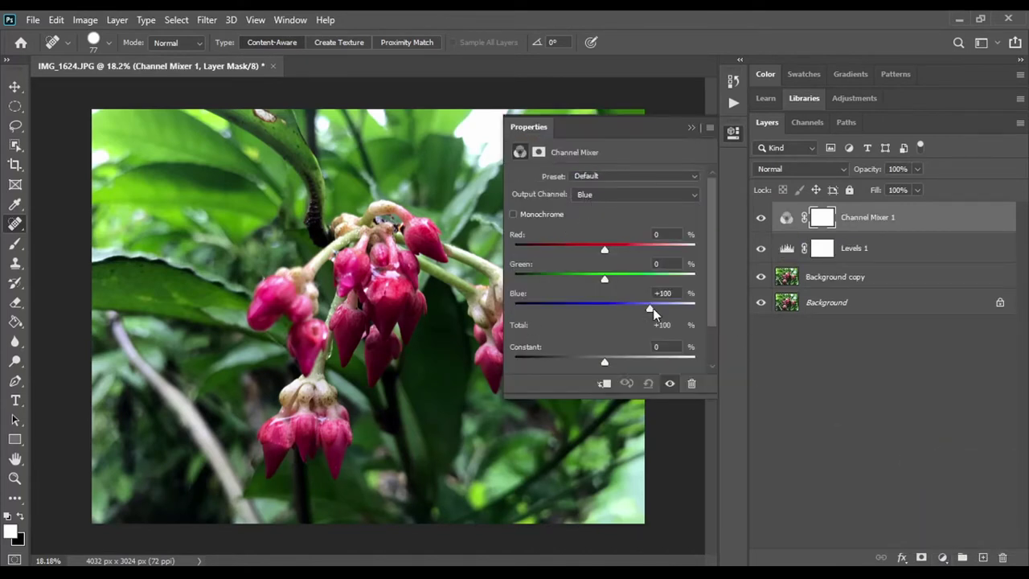
drag(651, 308, 647, 307)
drag(604, 278, 599, 248)
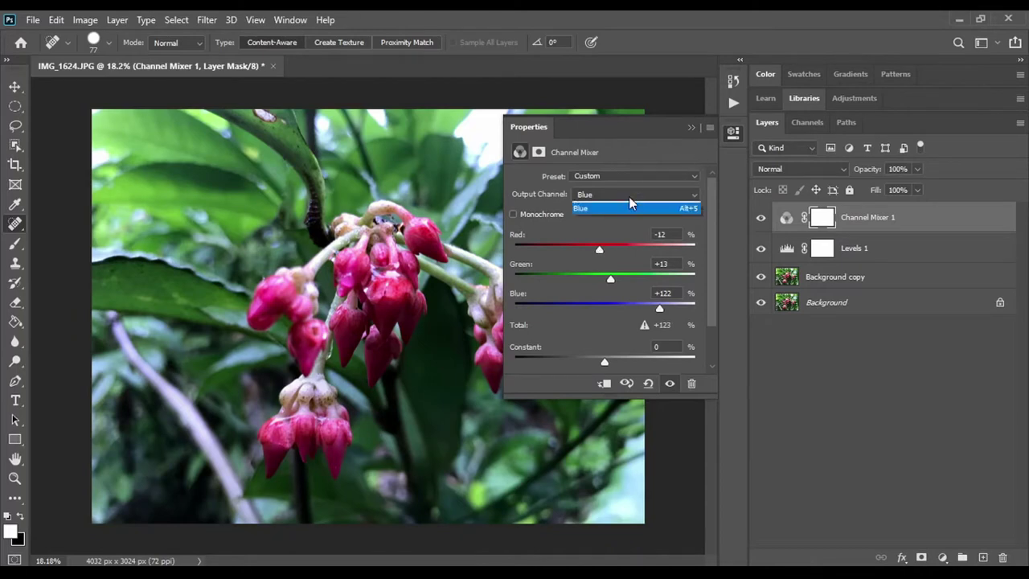
Set the Green output to Red -3, Green +88, Blue -5
click(629, 196)
mouse_move(649, 280)
mouse_down()
mouse_move(639, 278)
mouse_move(615, 310)
mouse_move(603, 307)
mouse_up()
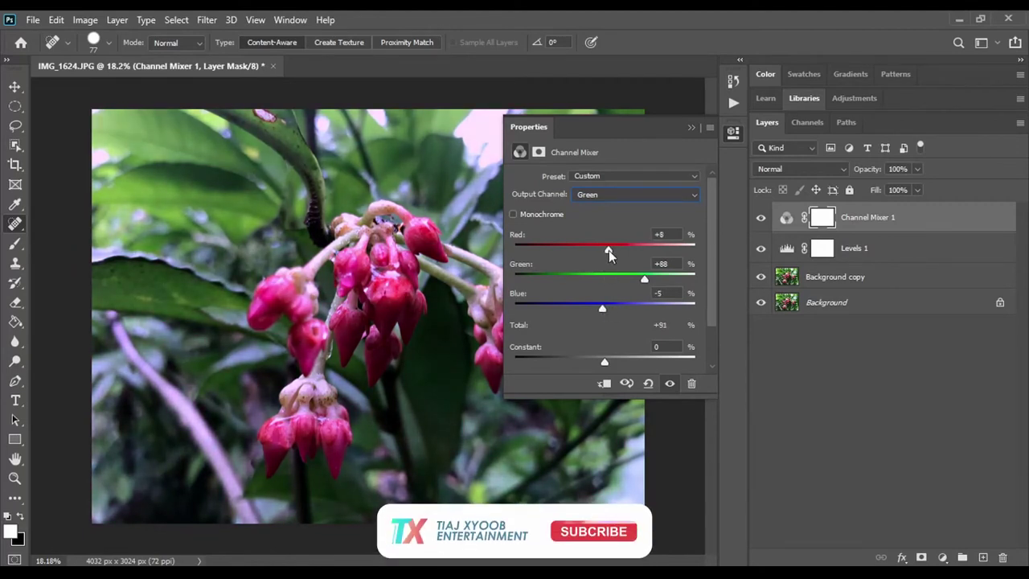
drag(604, 250, 602, 250)
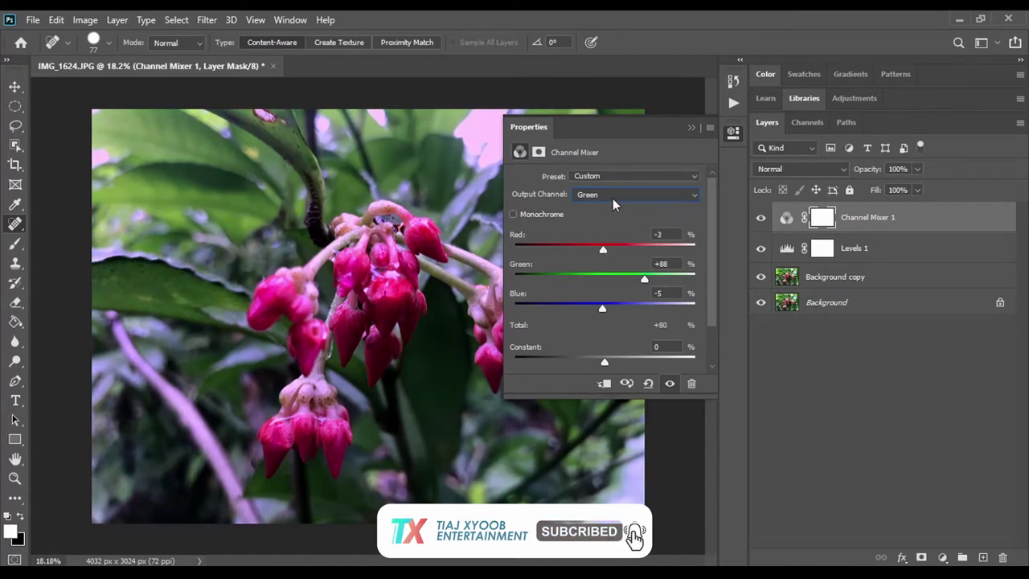
Set the Channel Mixer's Red output to Red +107, Green -10, Blue -22 and close it
click(612, 196)
click(610, 208)
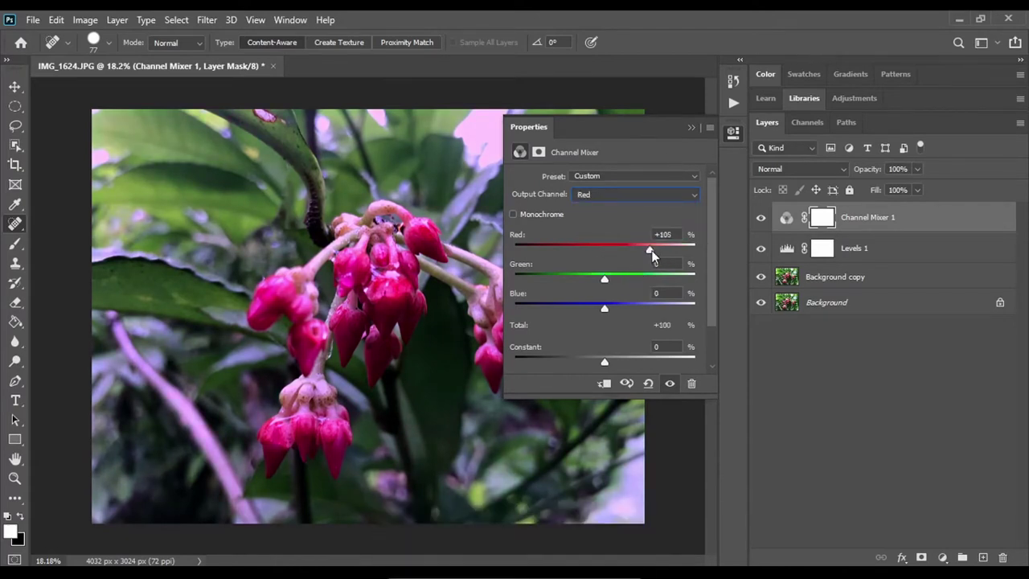
drag(649, 250, 644, 249)
drag(607, 278, 607, 281)
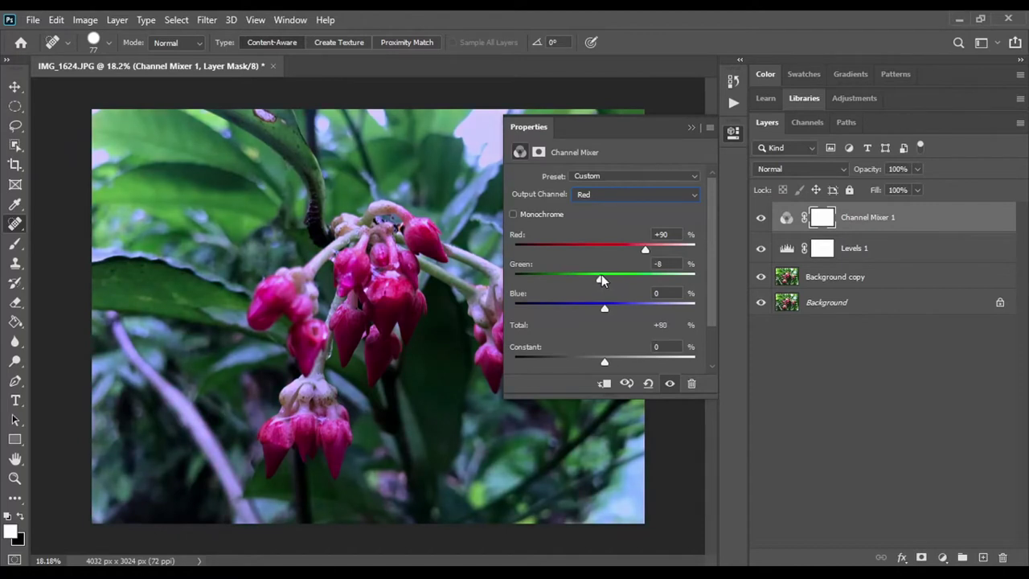
drag(607, 312, 605, 311)
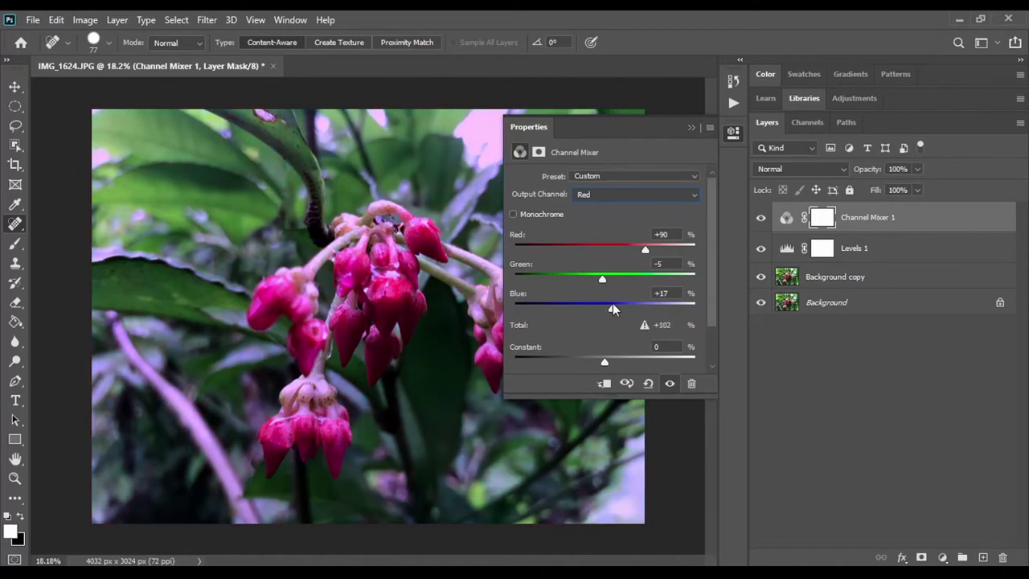
drag(605, 310, 597, 307)
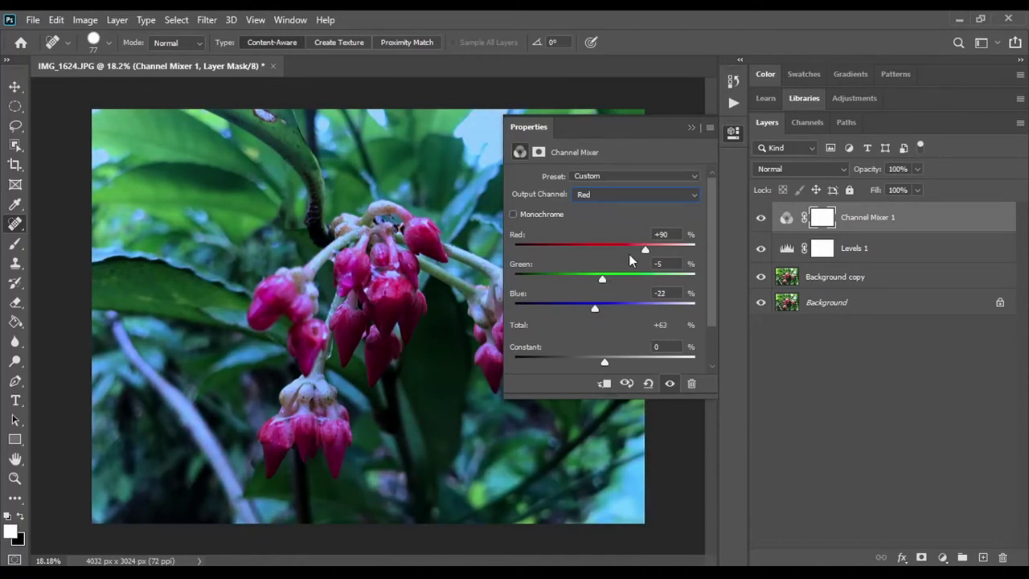
drag(643, 249, 651, 254)
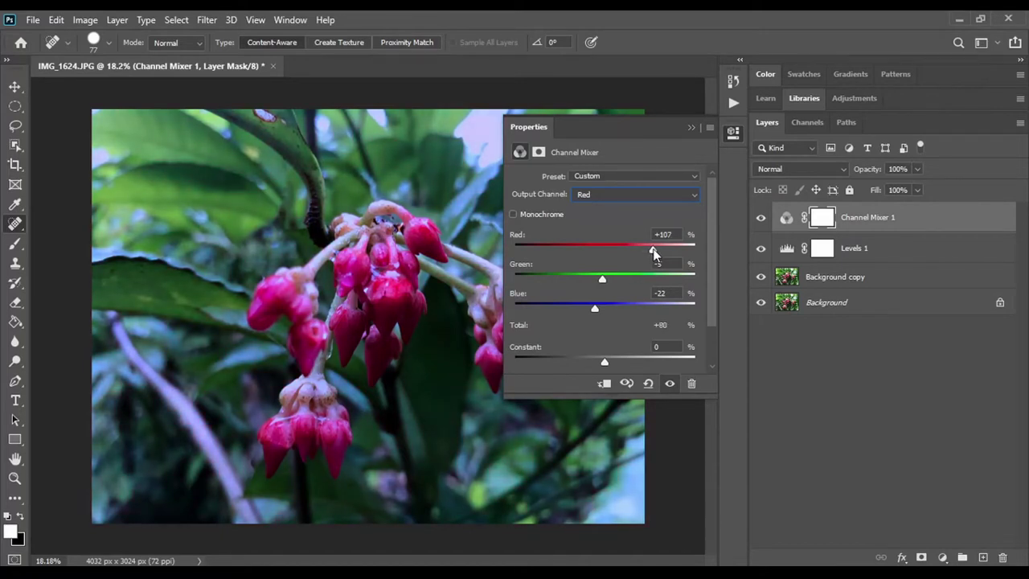
drag(603, 282, 601, 282)
click(691, 127)
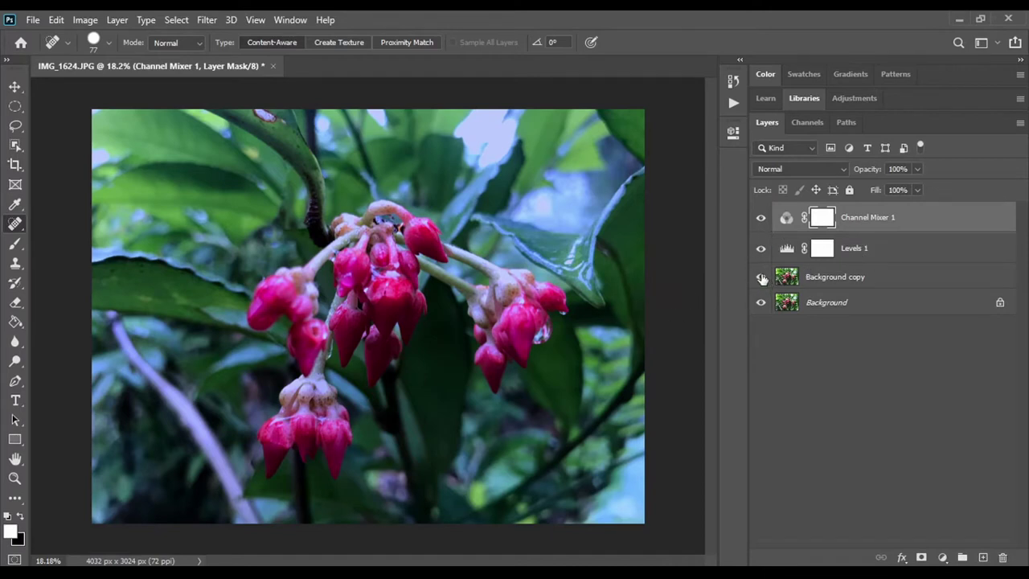
Toggle Channel Mixer 1 and Levels 1 off and on to compare the grade
click(760, 247)
click(760, 217)
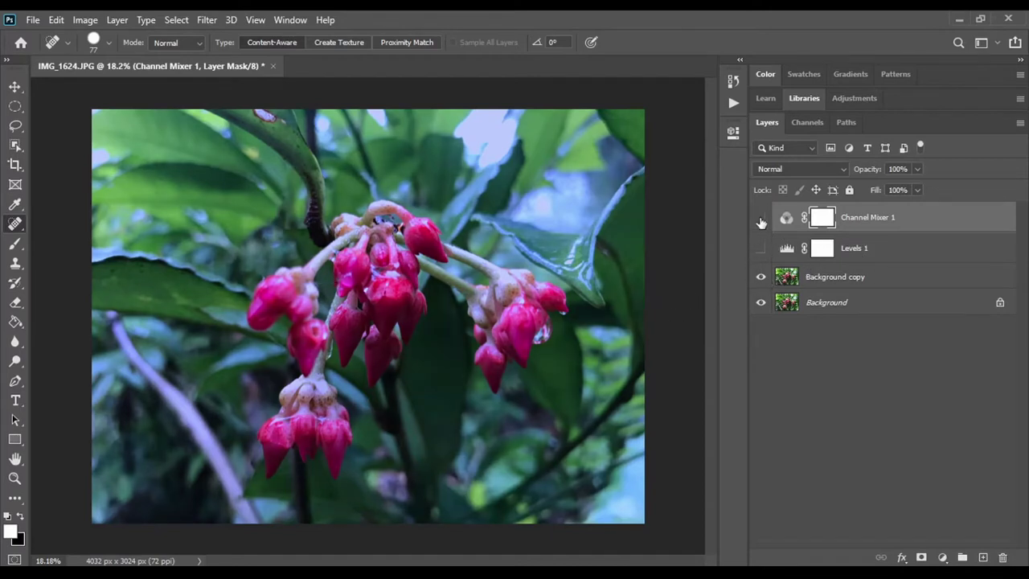
click(760, 218)
click(761, 250)
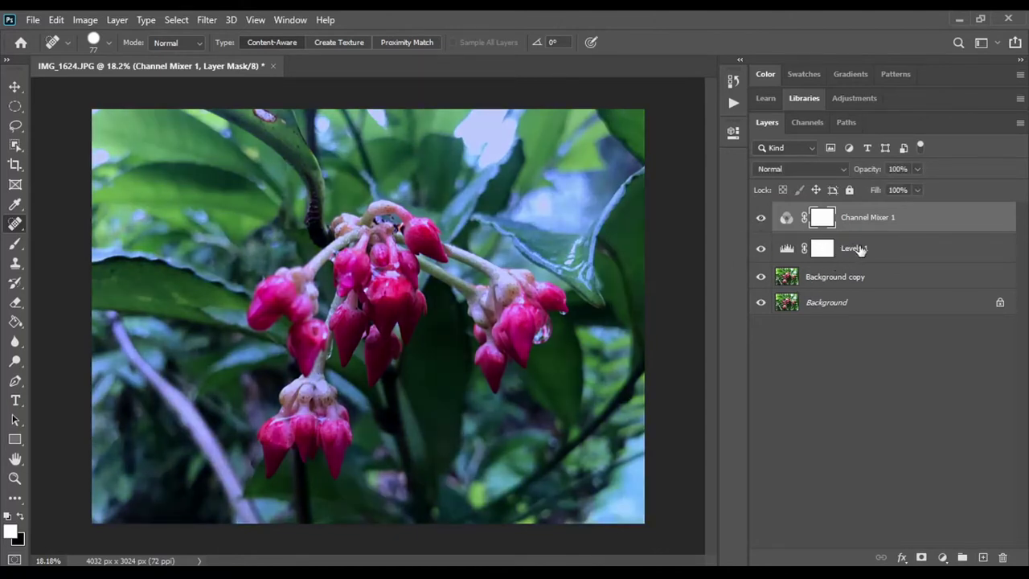
Add a Selective Color layer and raise cyan in the Reds to about +8
click(942, 557)
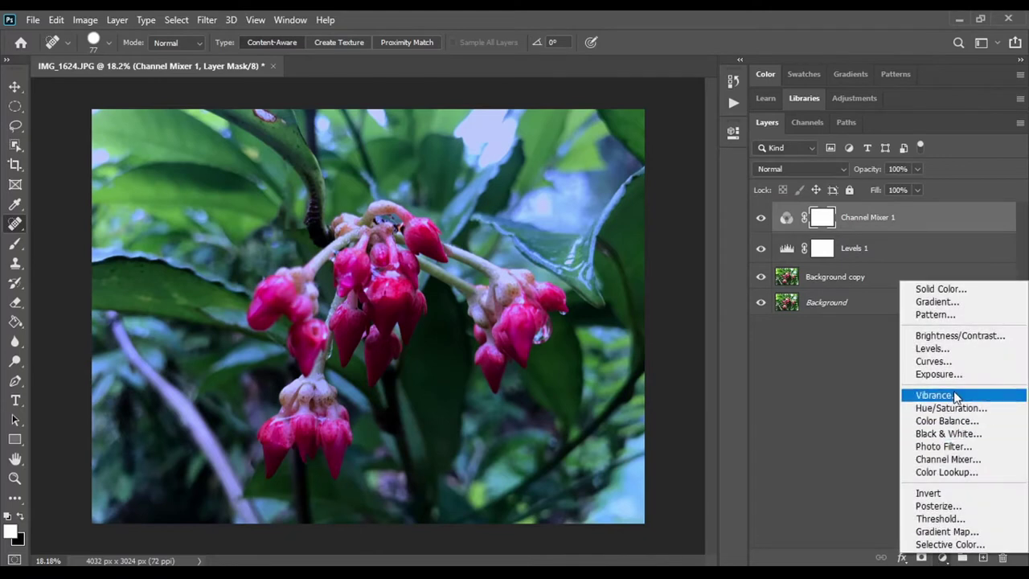
click(949, 544)
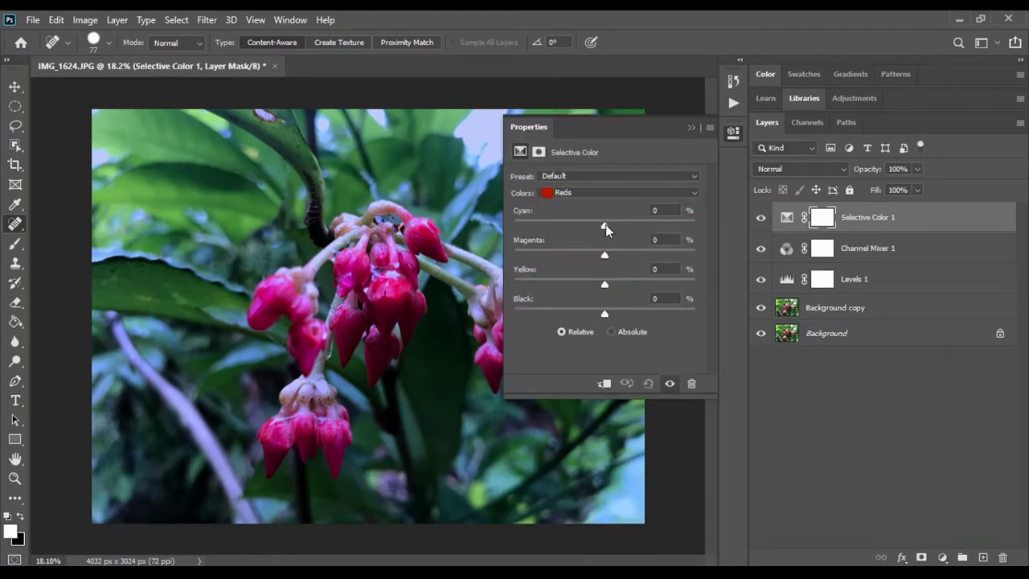
click(605, 228)
mouse_move(609, 225)
mouse_down()
mouse_move(626, 225)
mouse_move(593, 227)
mouse_up()
In the Cyans range, raise magenta slightly and reduce yellow
click(589, 195)
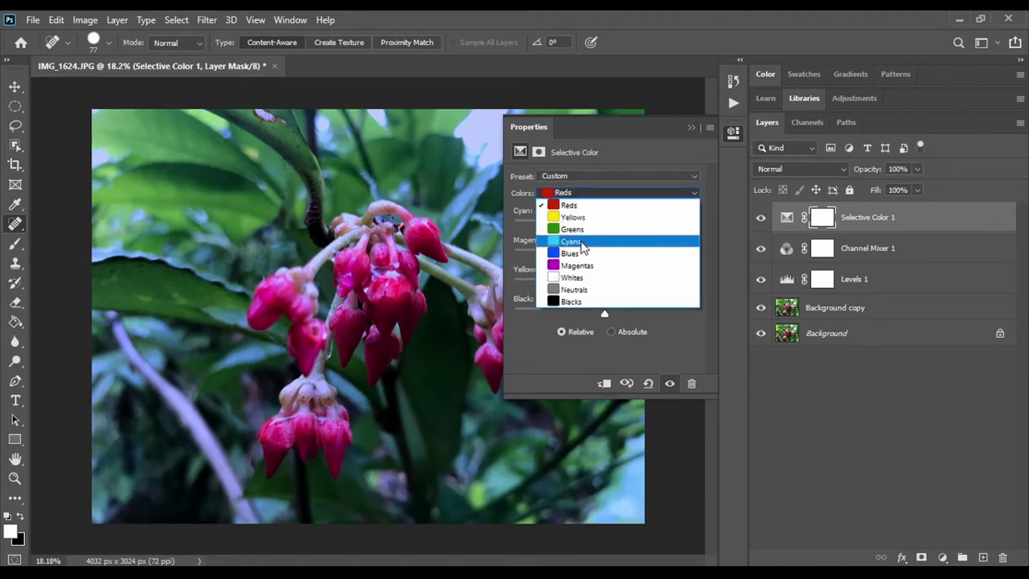
click(583, 243)
mouse_move(605, 257)
mouse_down()
mouse_move(625, 257)
mouse_move(593, 254)
mouse_move(577, 223)
mouse_move(591, 229)
mouse_up()
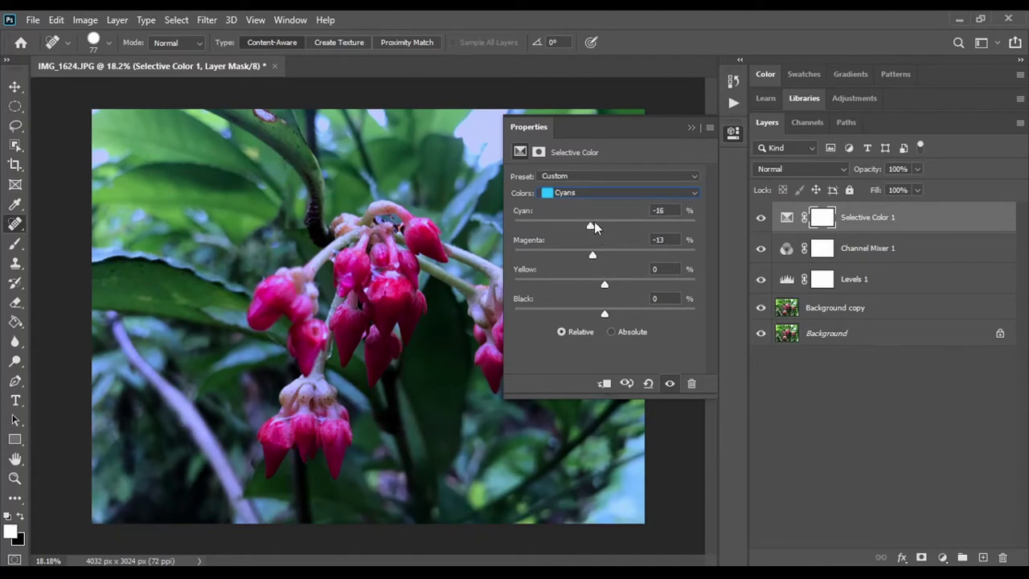
drag(604, 285, 589, 285)
Set the Blues range to Cyan -41 and Magenta +30
click(601, 193)
click(616, 256)
drag(629, 254, 568, 230)
Pull cyan in the Reds range down to -21
click(584, 195)
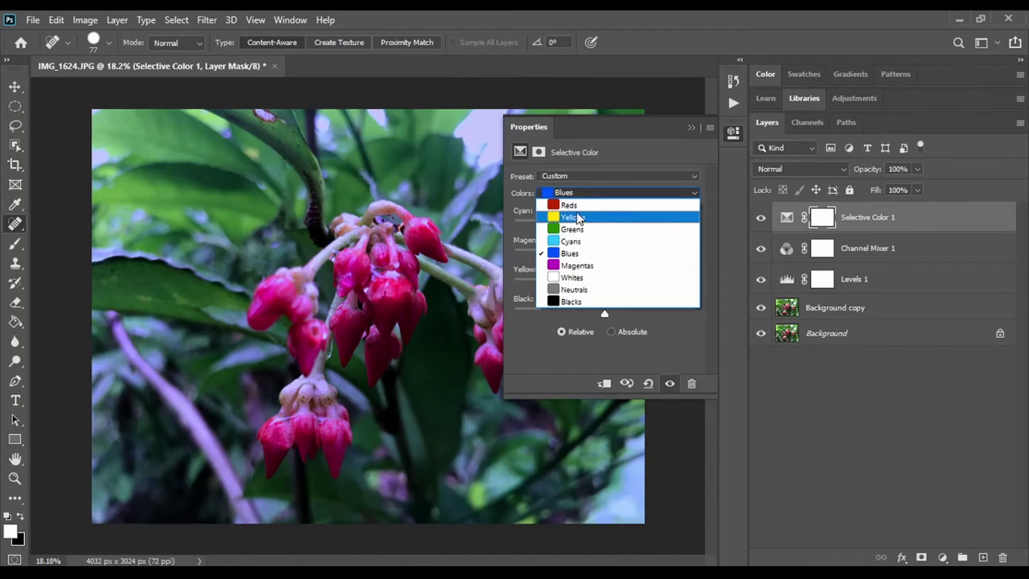
click(575, 207)
mouse_move(596, 224)
mouse_down()
mouse_move(586, 224)
mouse_move(618, 260)
mouse_move(594, 289)
mouse_up()
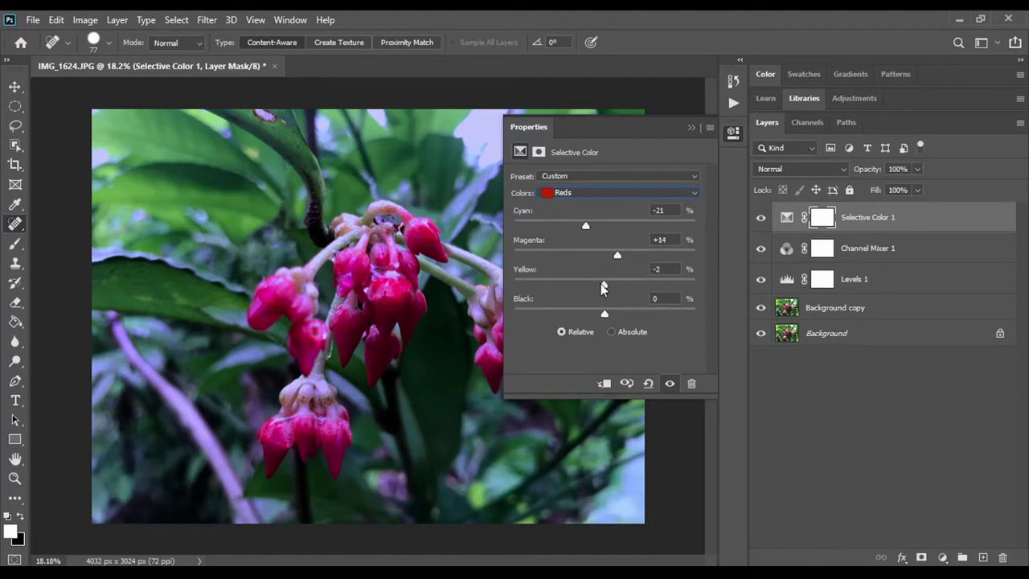
Compare Selective Color 1 on and off, then delete the layer
click(689, 128)
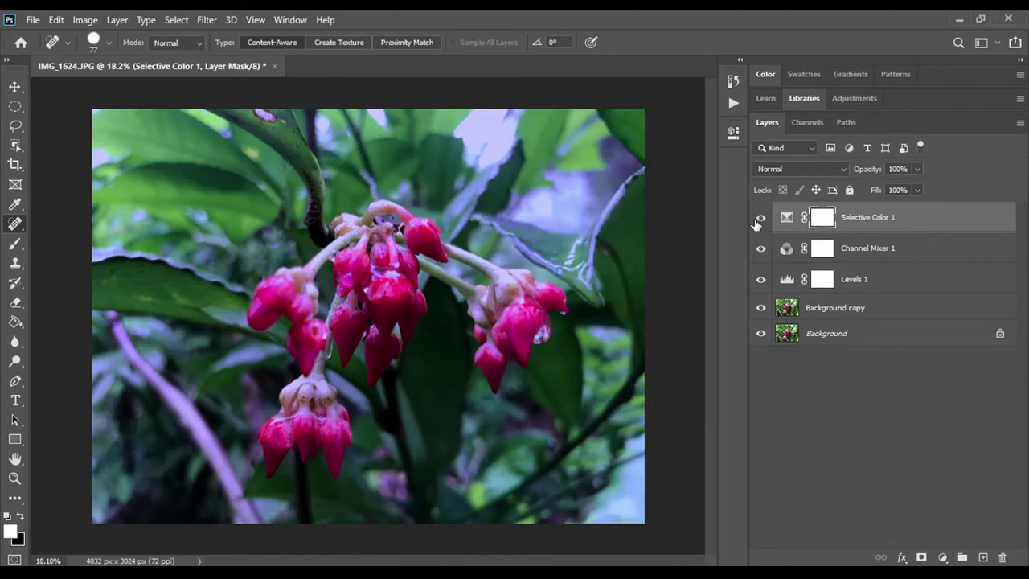
click(760, 218)
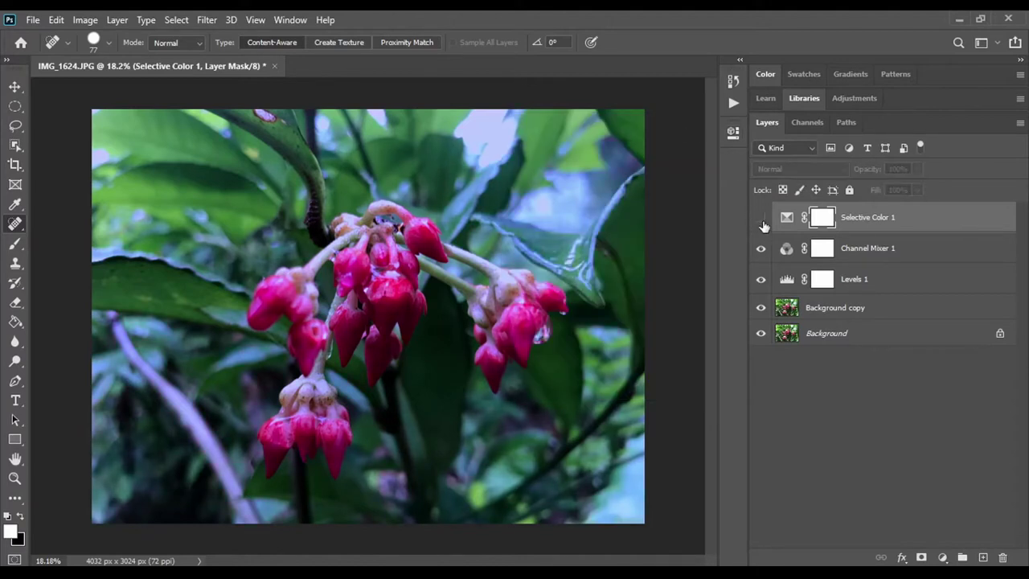
click(761, 219)
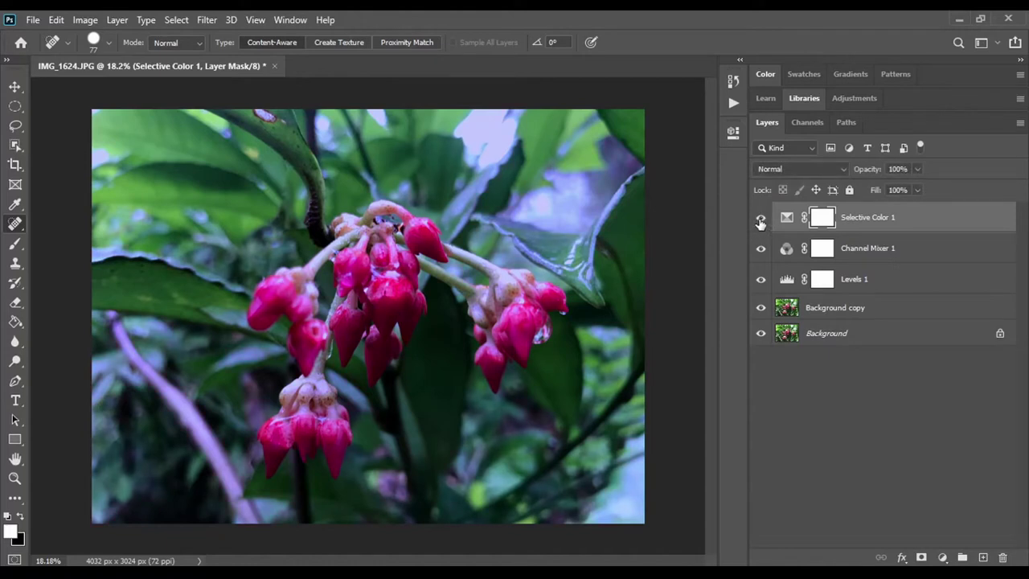
click(761, 218)
drag(874, 225, 1002, 556)
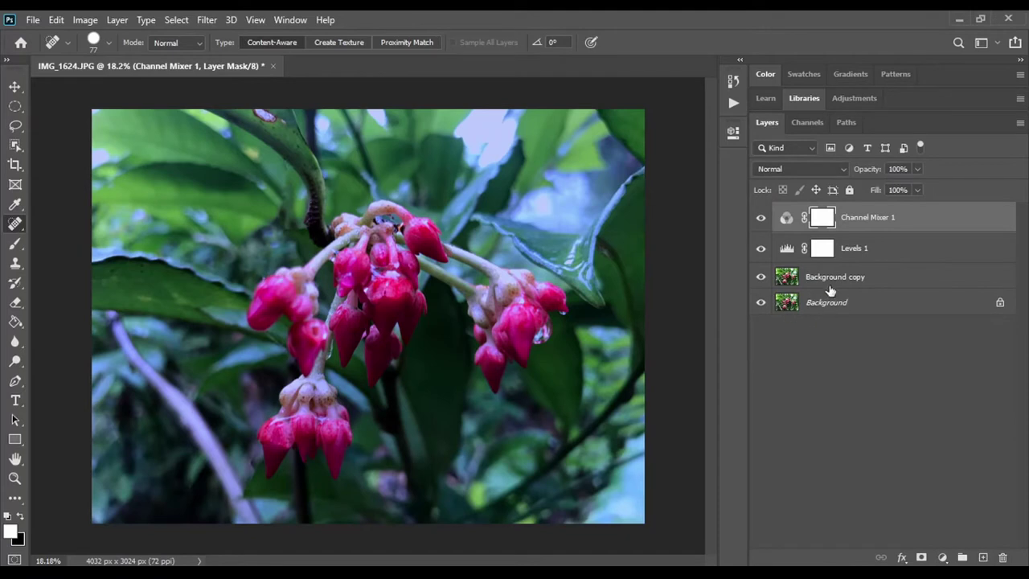
Group Channel Mixer 1 and Levels 1 into a group named Color
shift+click(867, 254)
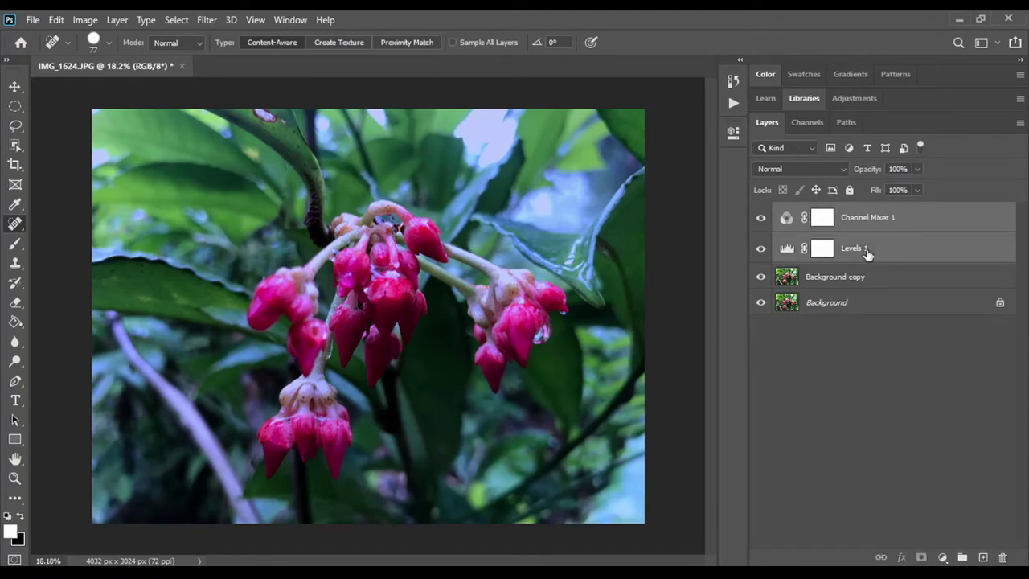
key(ctrl+g)
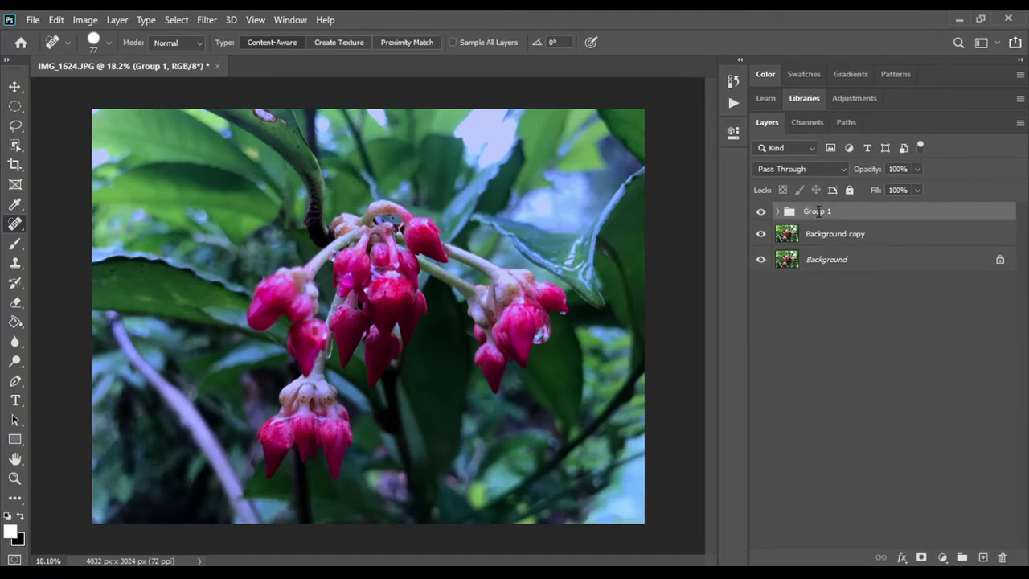
double_click(818, 211)
text(Color)
key(Return)
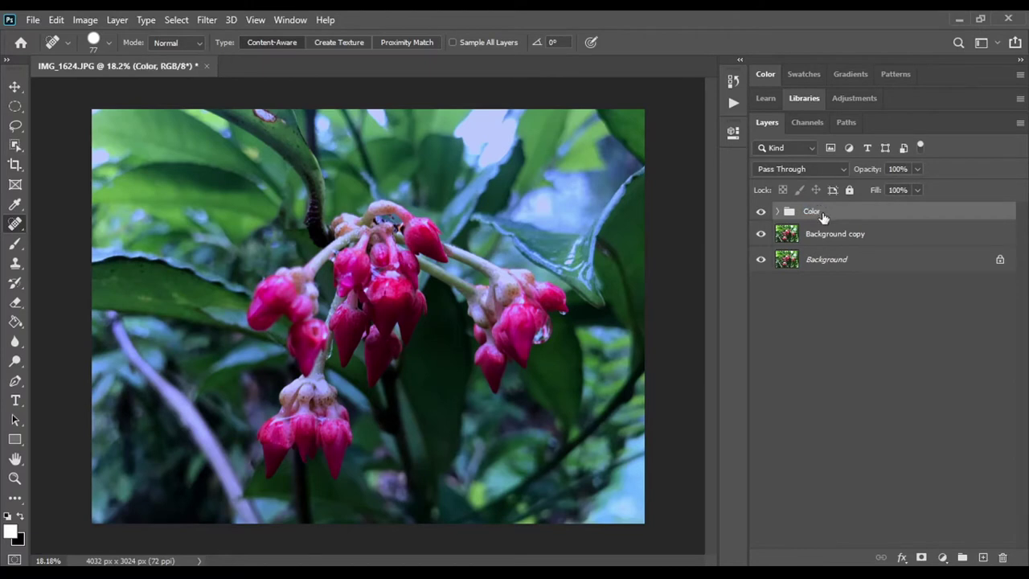
Toggle the Color group to compare, then open IMG_1627.JPG in Photoshop
click(760, 211)
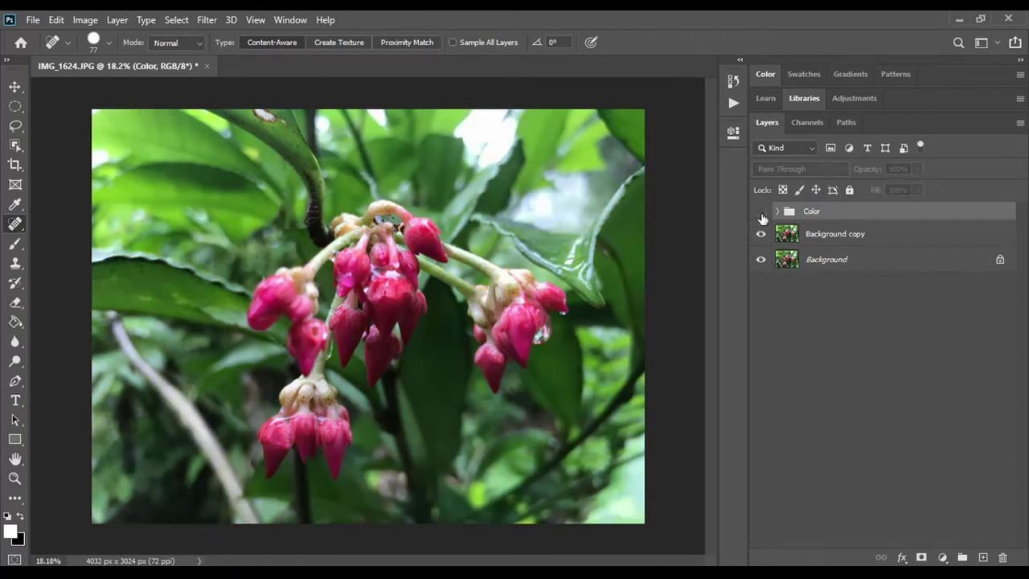
click(761, 214)
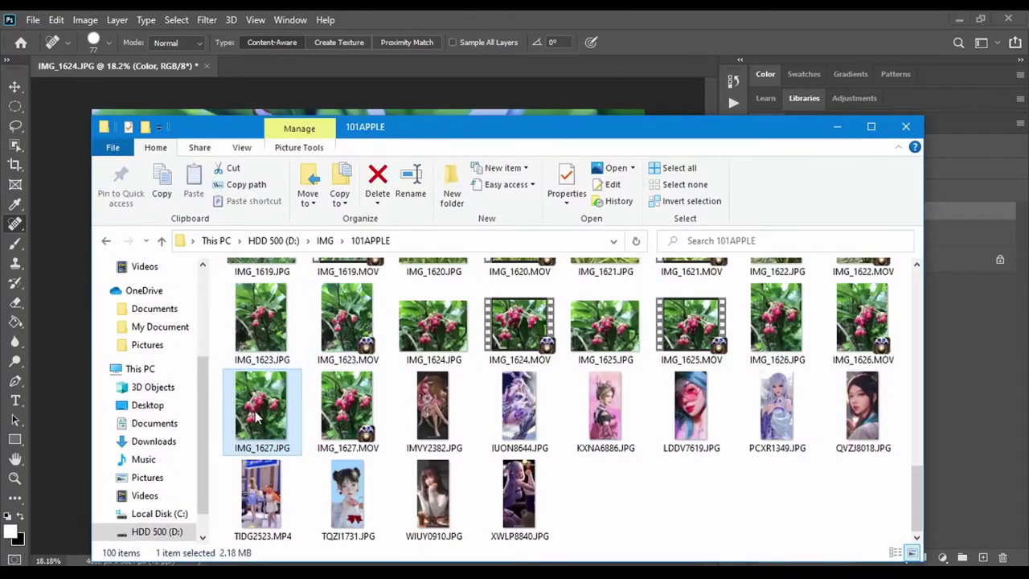
drag(259, 418, 293, 64)
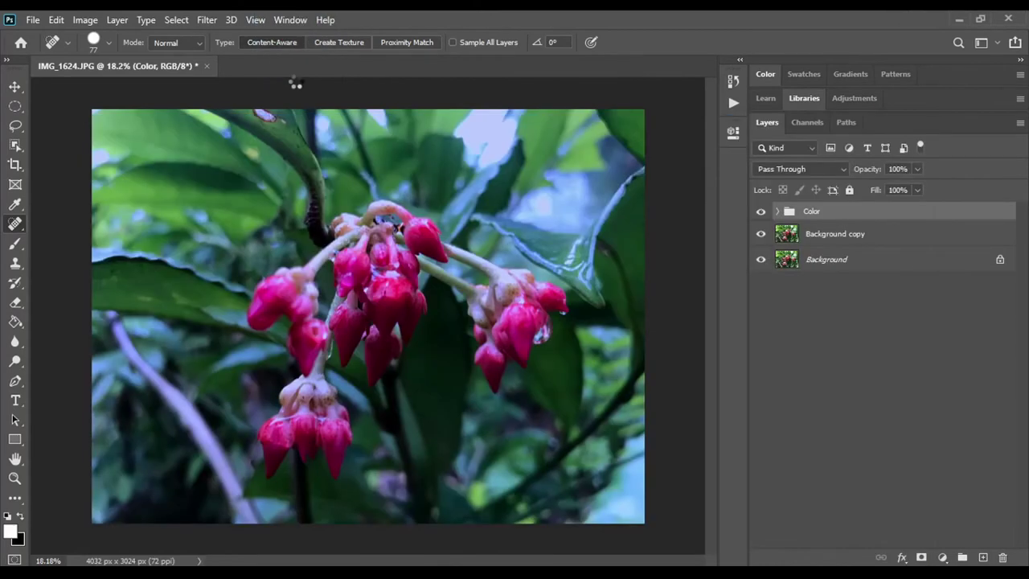
Stop recording the Color Grade action on IMG_1624 in the Actions panel
click(173, 68)
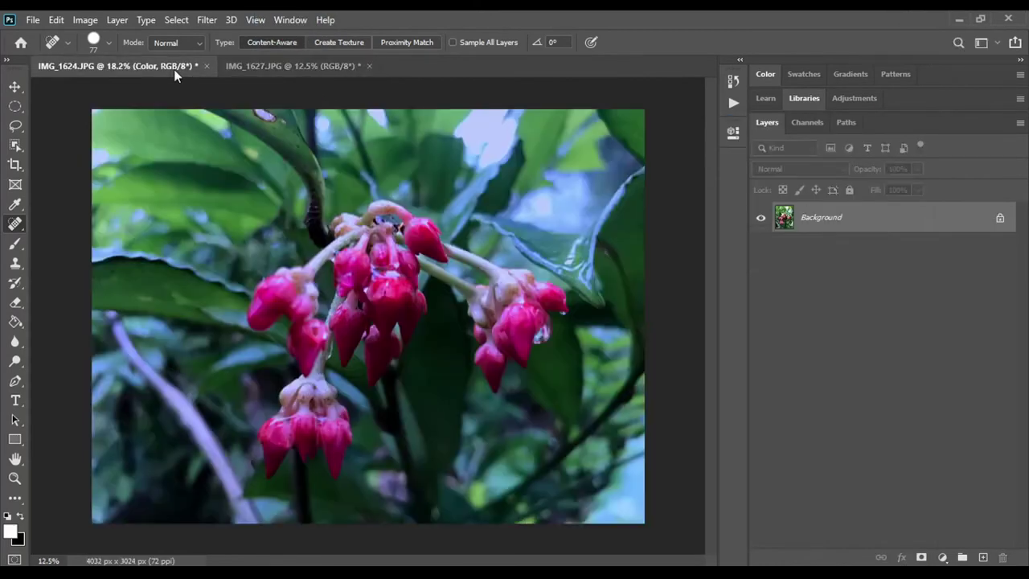
click(731, 81)
click(600, 75)
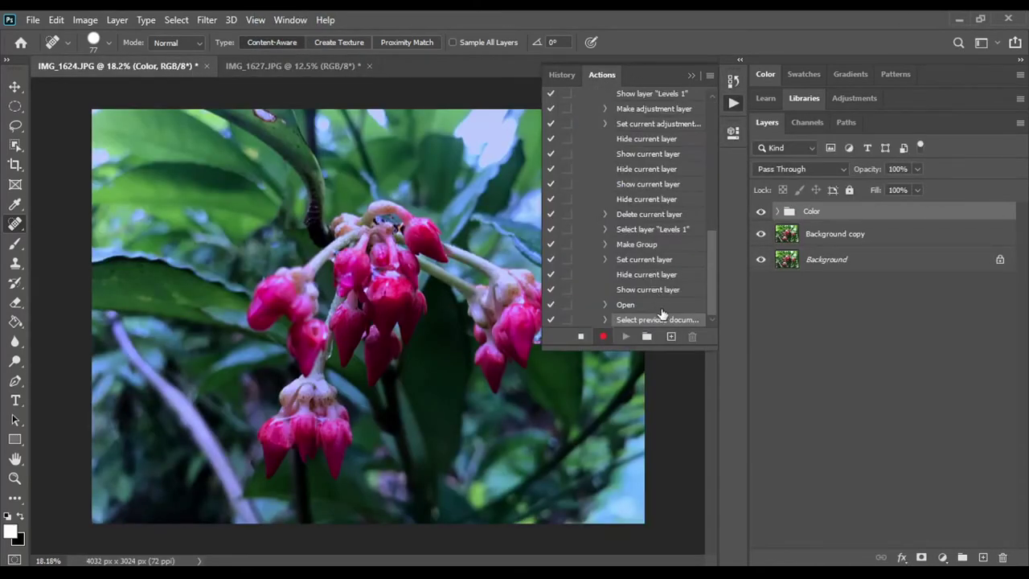
click(580, 336)
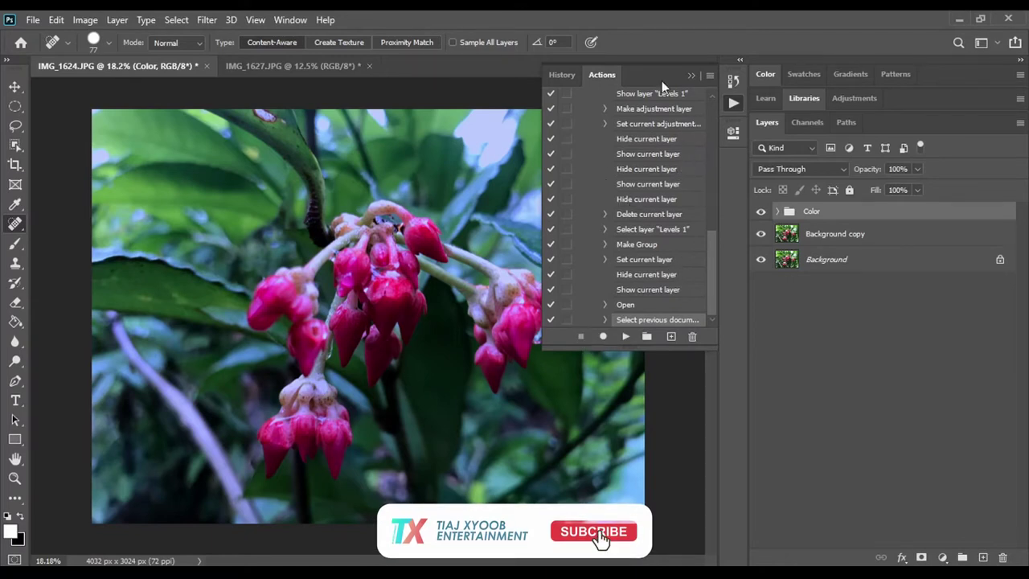
Play the Color Grade action on IMG_1627, continuing past the missing-layer warning
click(275, 73)
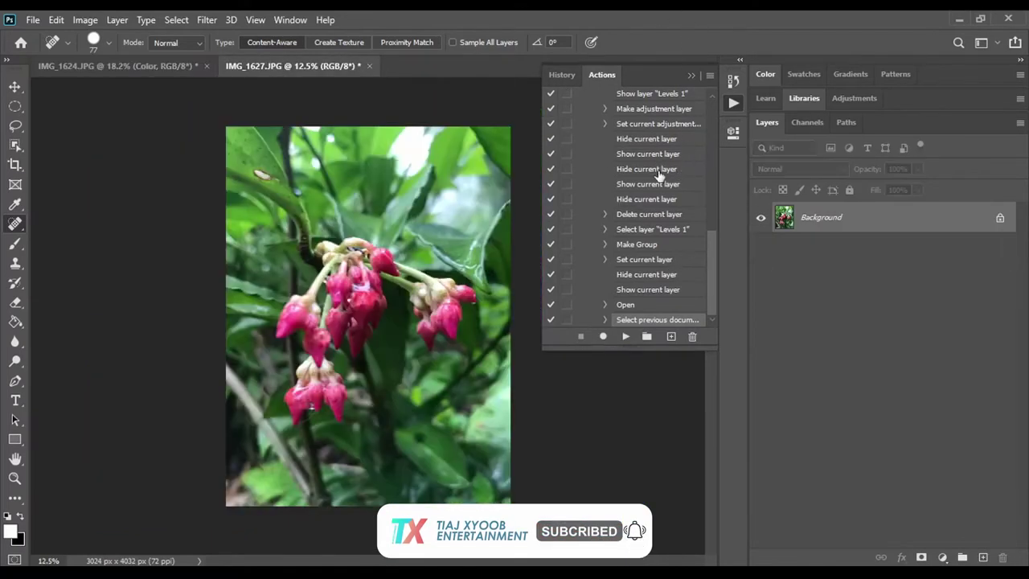
scroll(655, 173, up, 2)
scroll(643, 168, up, 2)
scroll(641, 167, up, 4)
scroll(630, 153, up, 1)
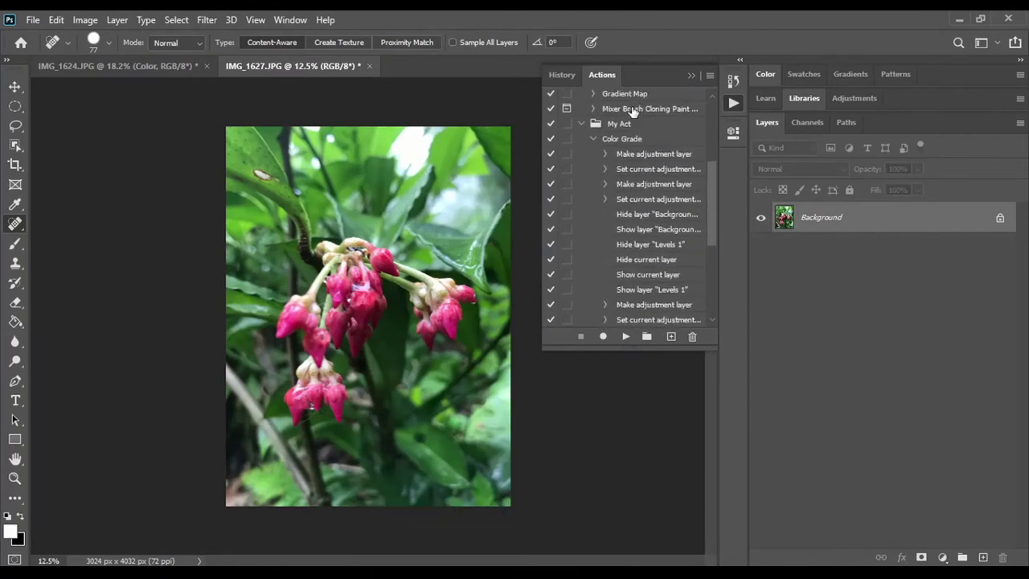
click(591, 139)
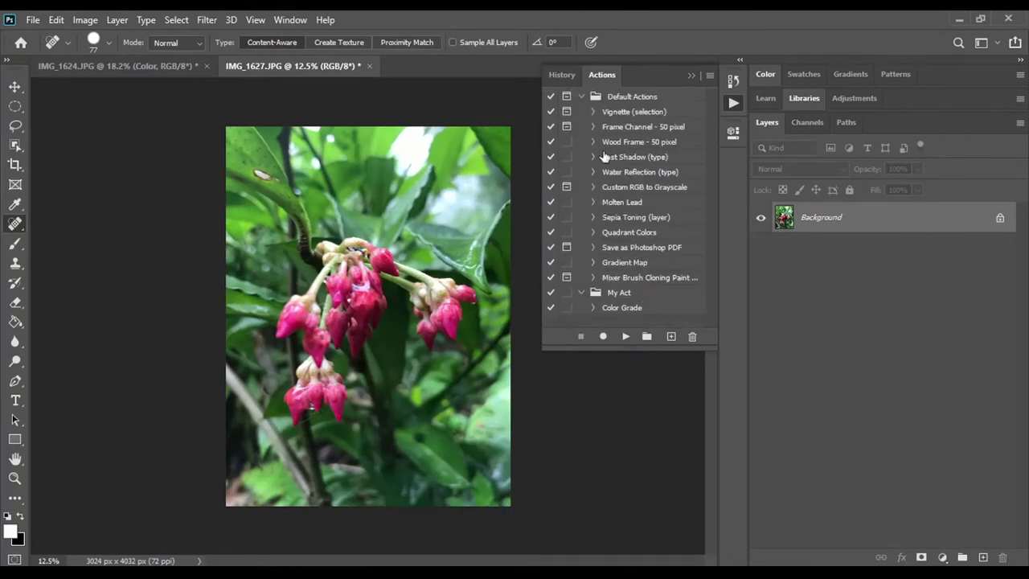
click(608, 310)
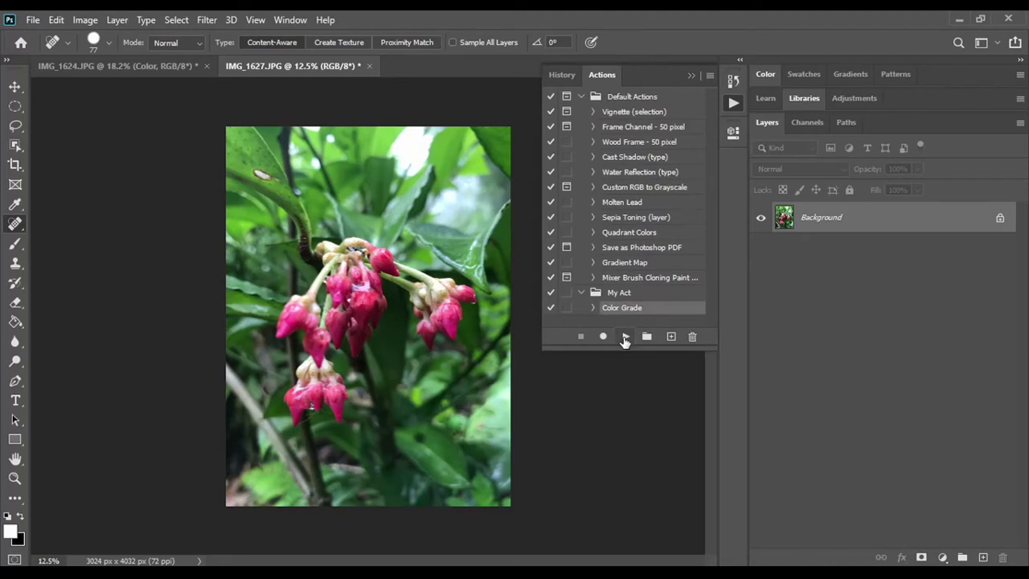
click(625, 338)
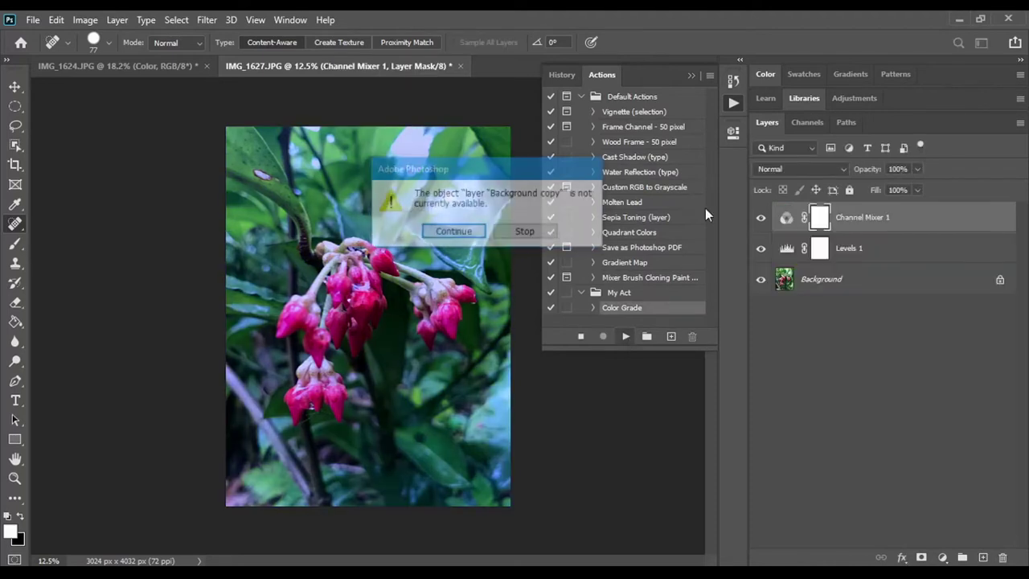
click(469, 233)
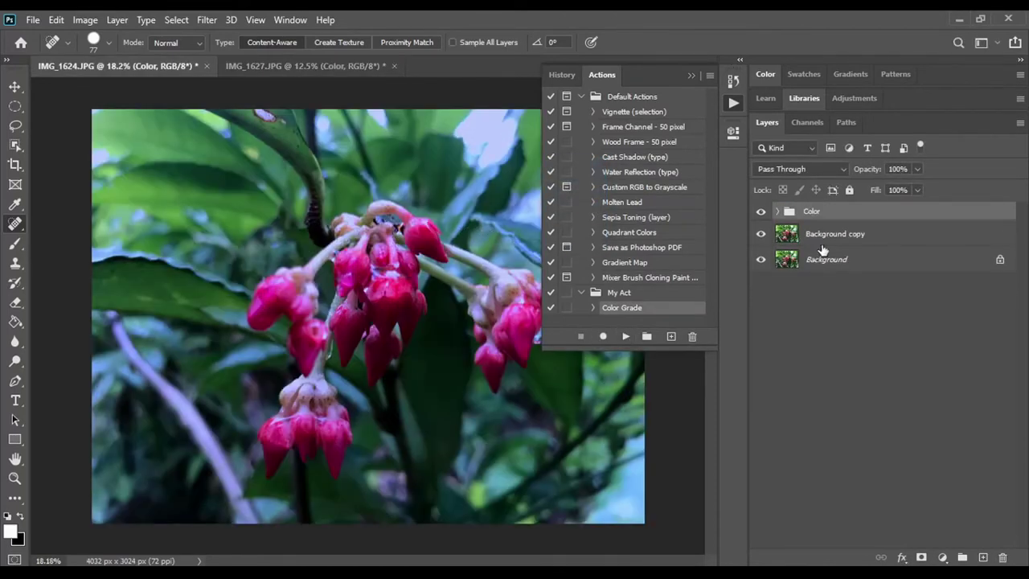
Toggle Background copy and the Color group to compare IMG_1624, hiding the Actions list, ending graded
click(760, 233)
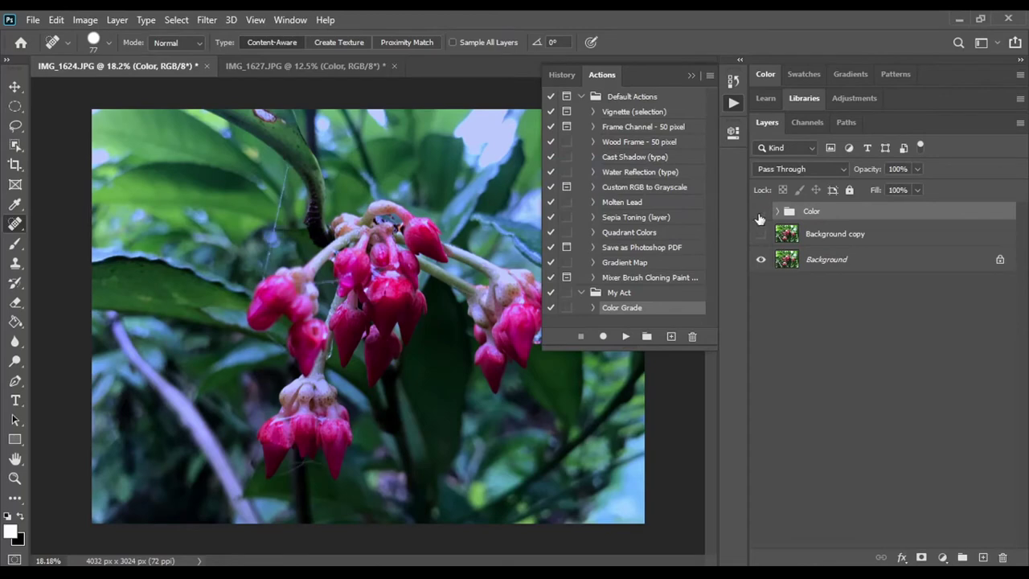
click(760, 211)
click(760, 233)
click(762, 211)
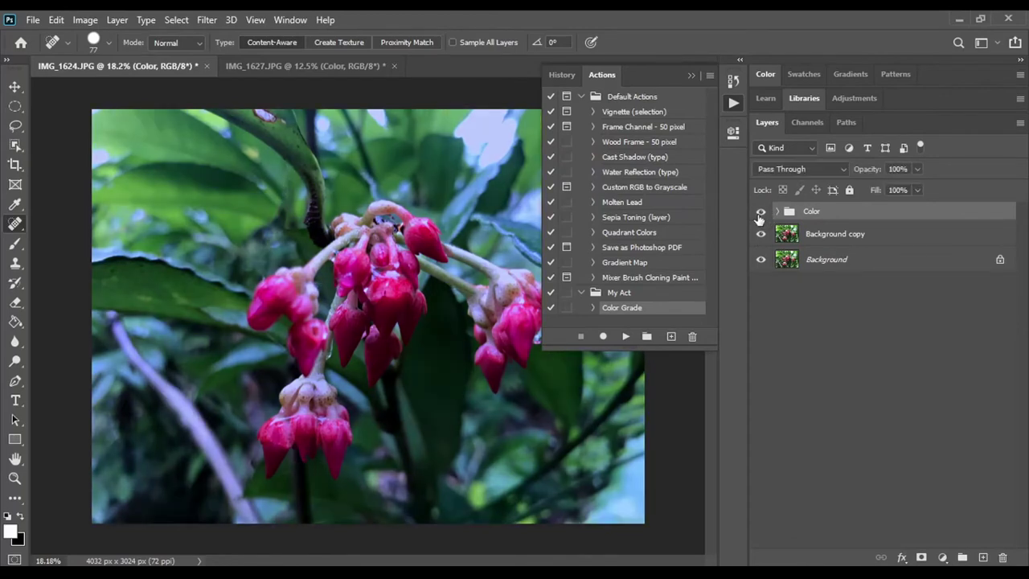
click(762, 211)
click(693, 75)
click(761, 213)
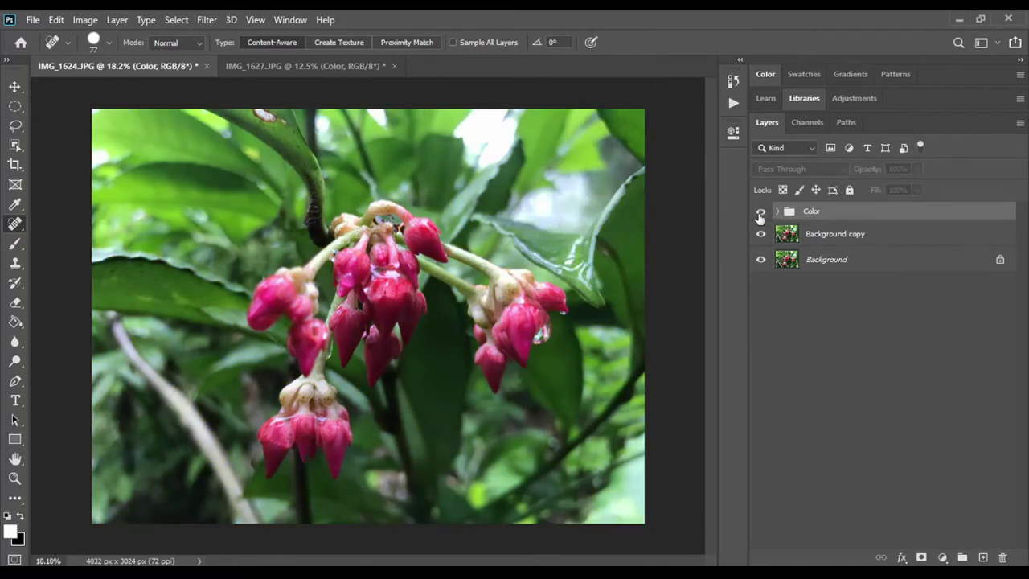
click(760, 211)
click(760, 211)
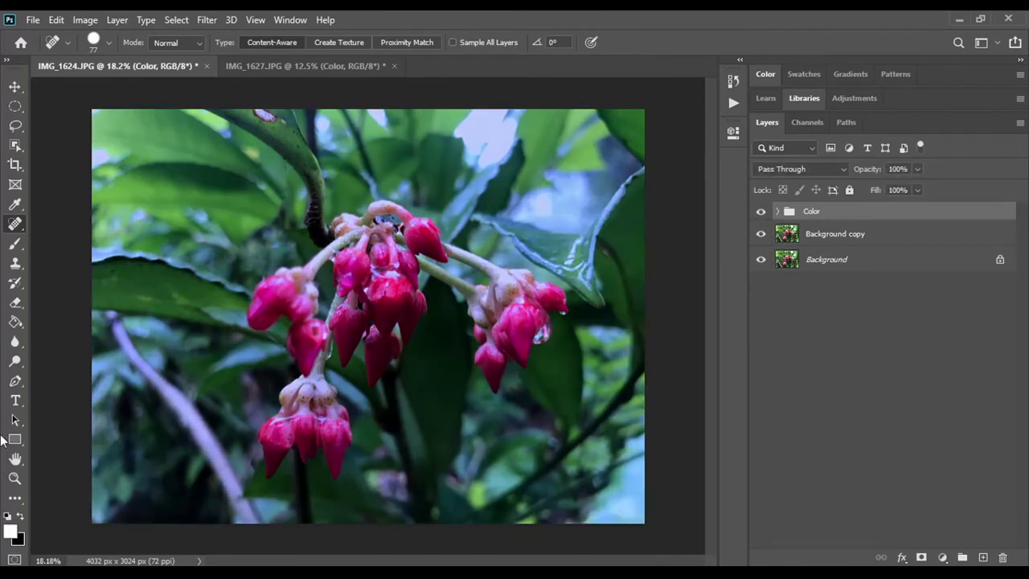
Drag IMG_1622.JPG from the 101APPLE folder onto Photoshop to open it as a document
key(alt+Tab)
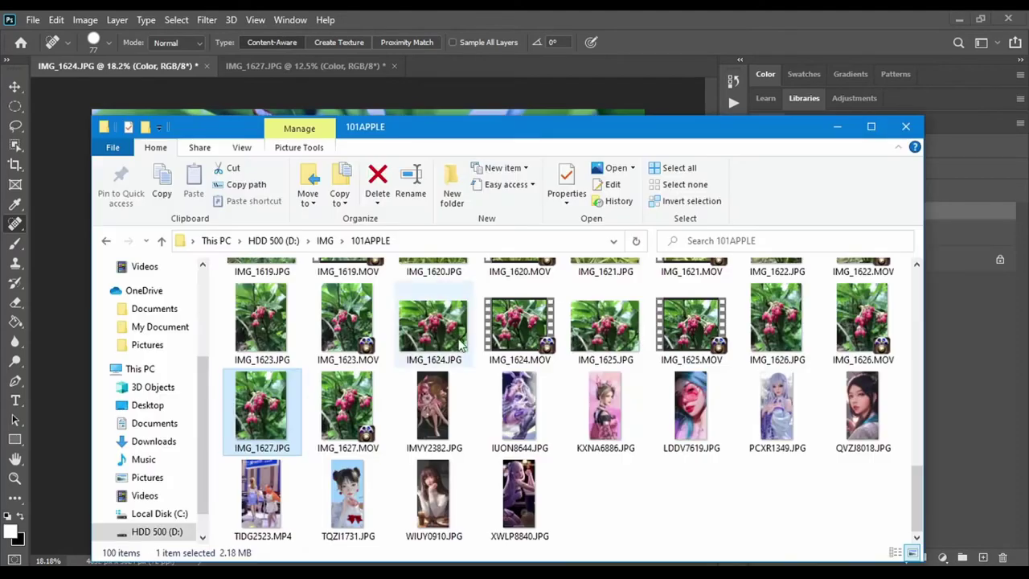
scroll(498, 350, up, 3)
scroll(527, 358, up, 5)
scroll(526, 357, up, 5)
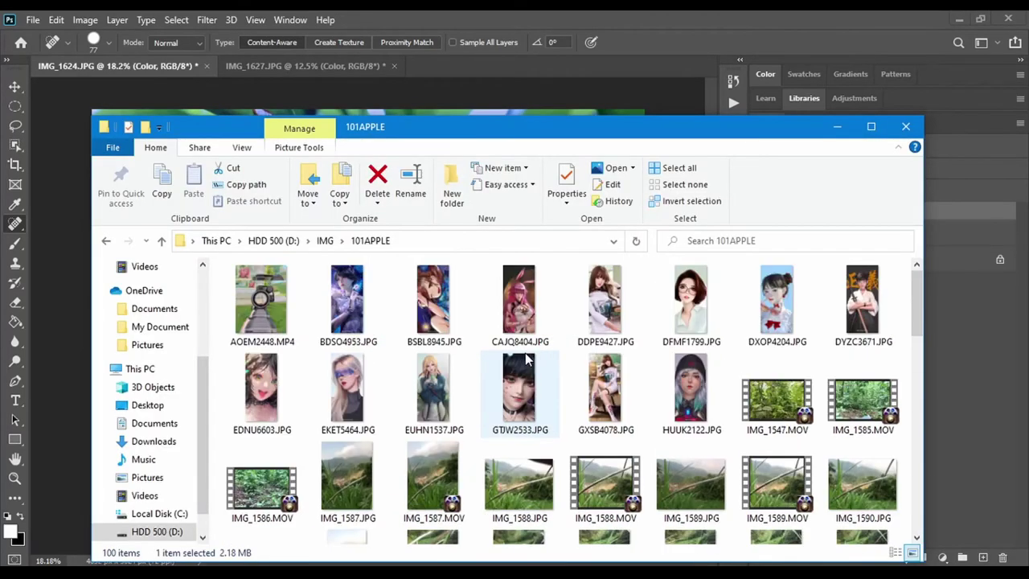
scroll(527, 357, down, 10)
scroll(523, 358, down, 2)
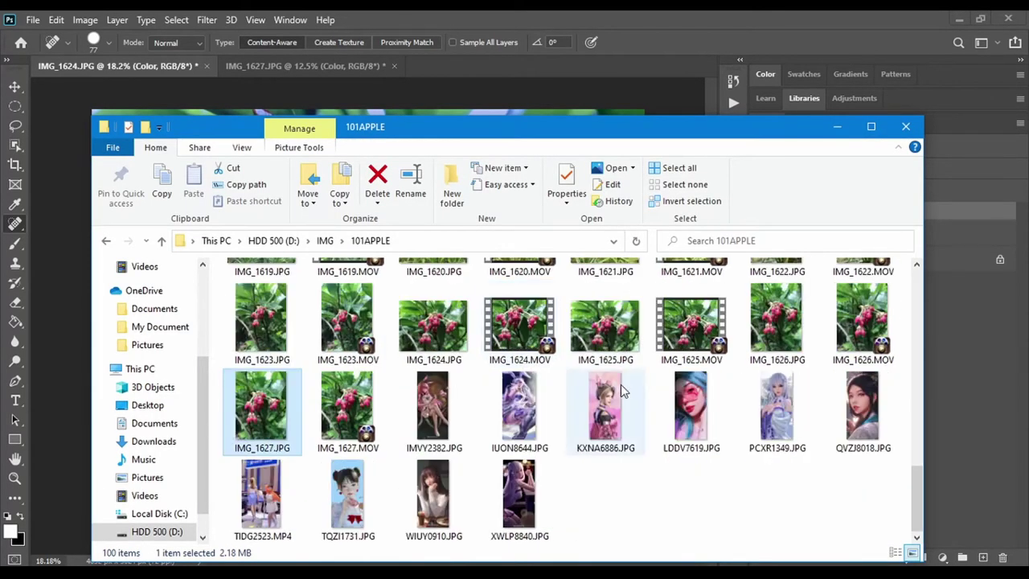
scroll(603, 402, up, 2)
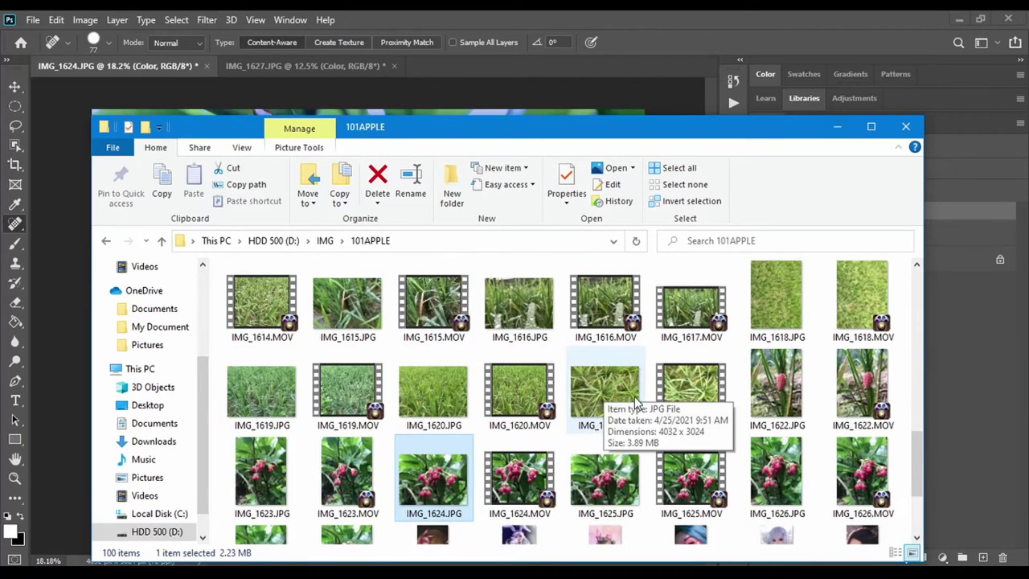
click(787, 398)
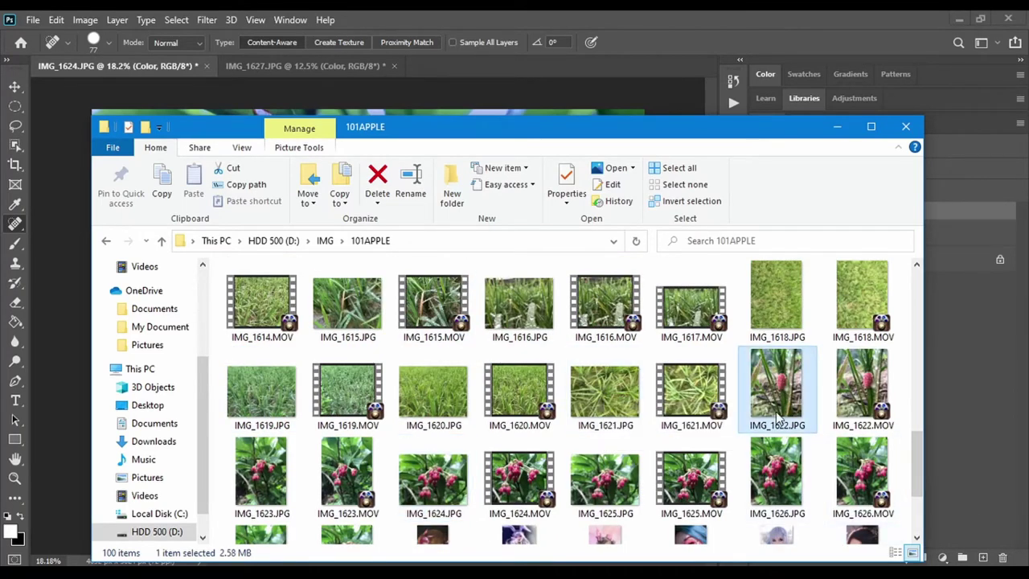
drag(787, 398, 465, 64)
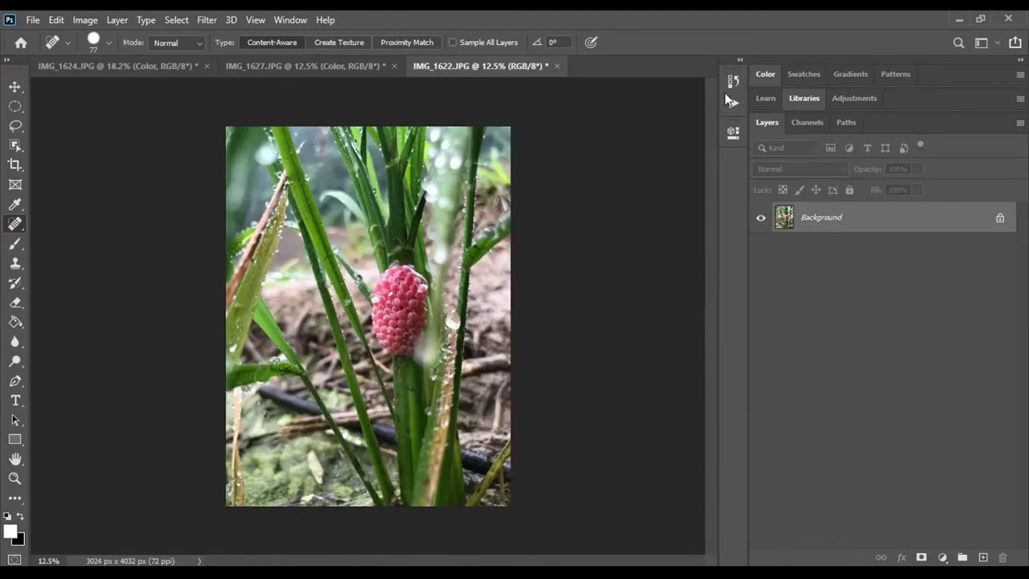
Play the Color Grade action on IMG_1622 and collapse the Actions list
click(727, 94)
click(600, 74)
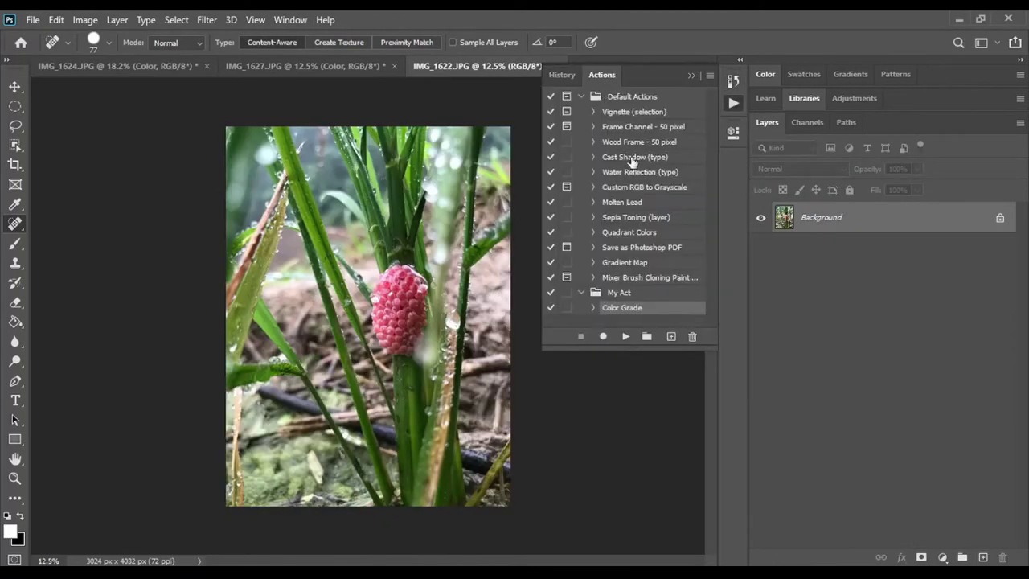
click(626, 335)
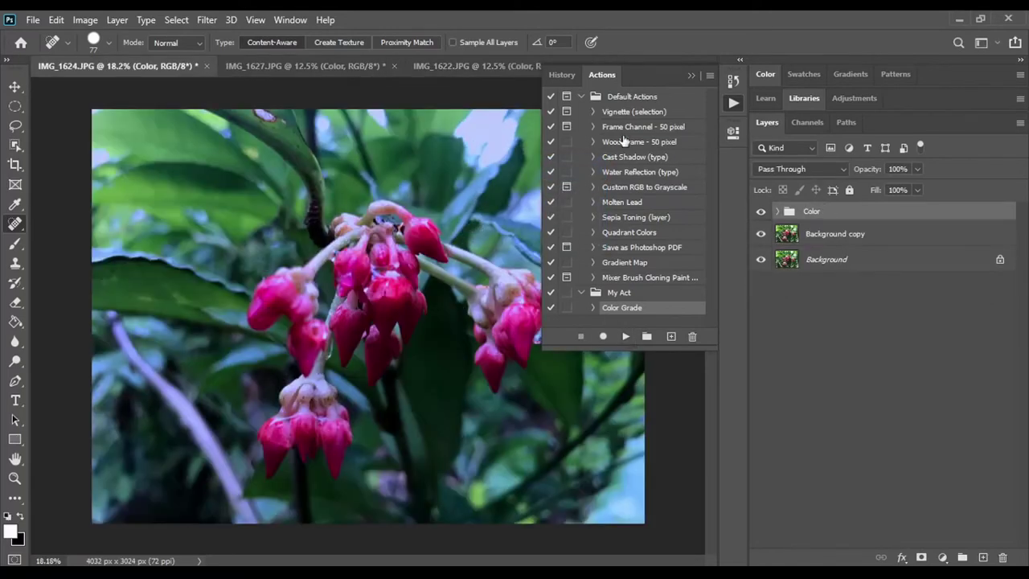
click(689, 75)
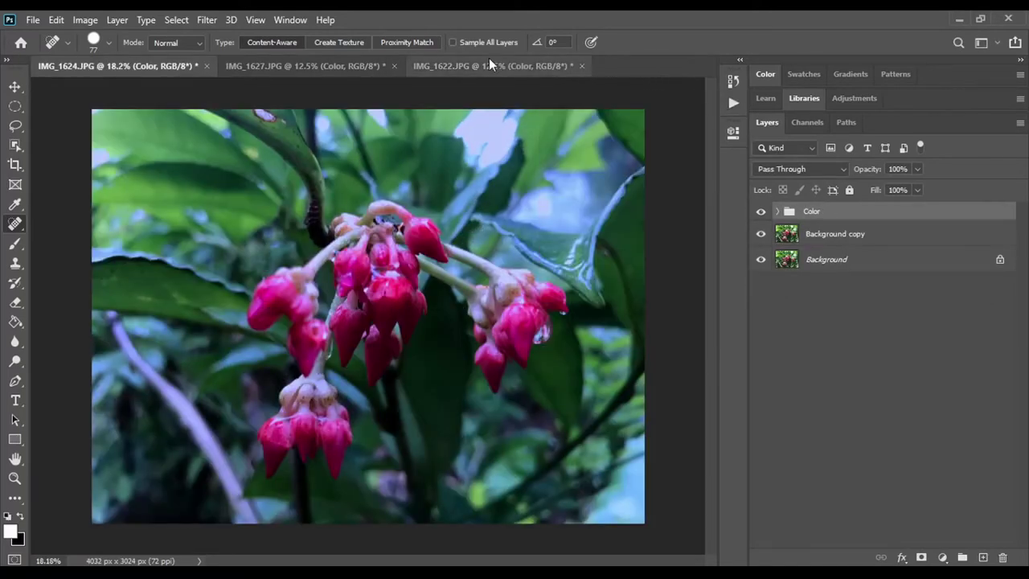
click(449, 68)
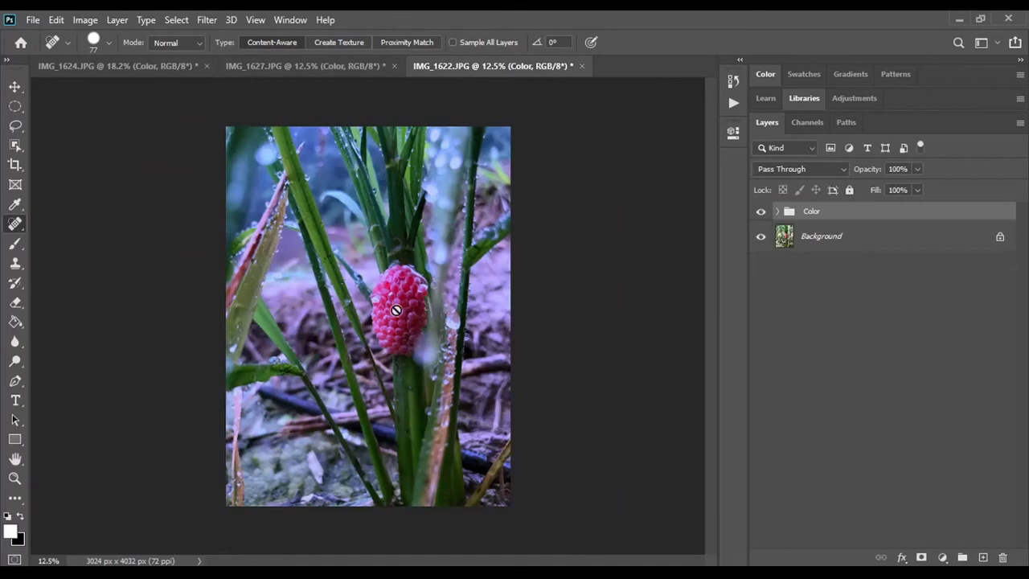
Toggle IMG_1622's Color group to compare with the original, then dismiss the healing-tool error
scroll(404, 344, up, 2)
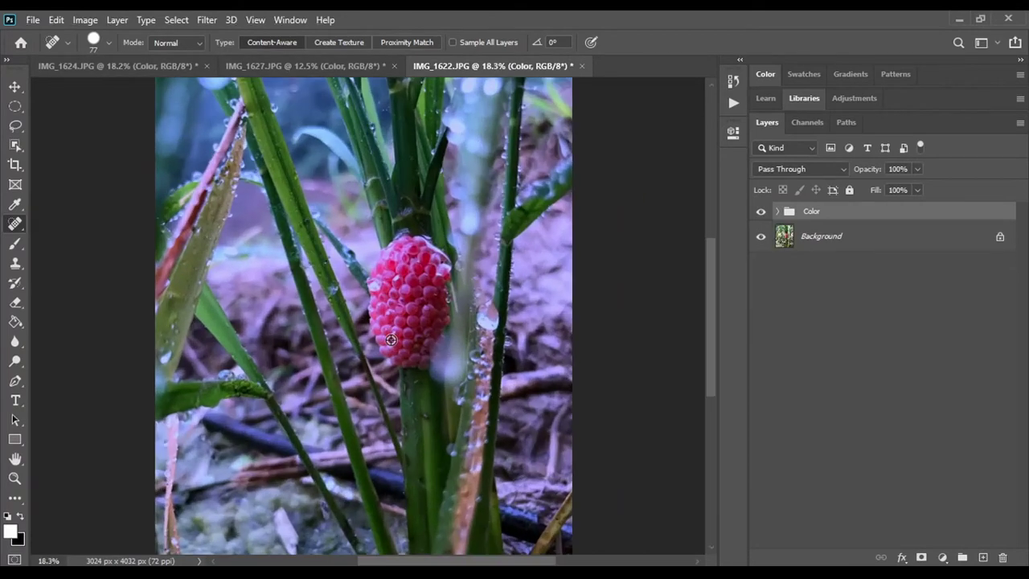
scroll(424, 339, down, 1)
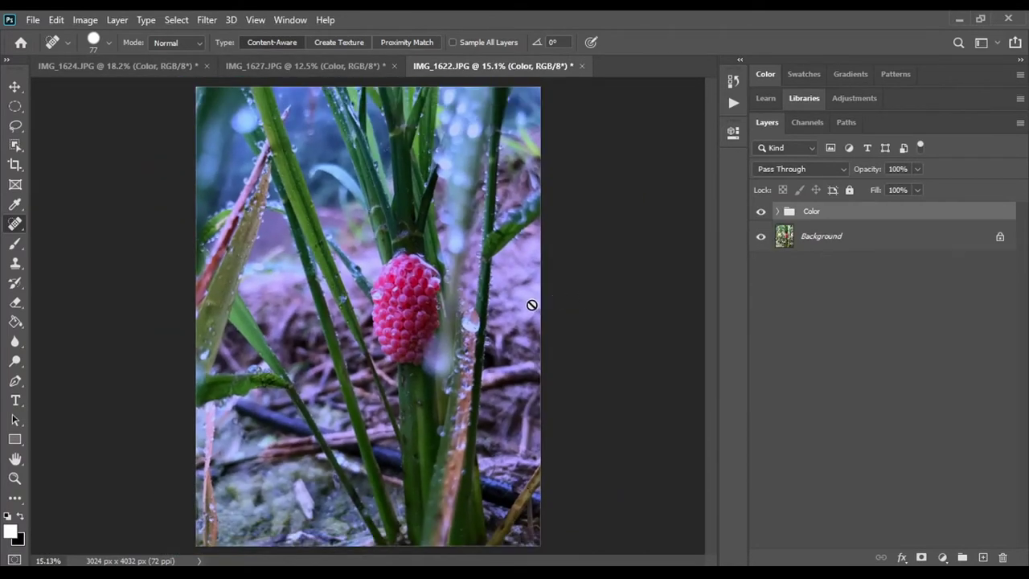
click(761, 213)
click(761, 213)
click(761, 211)
click(335, 90)
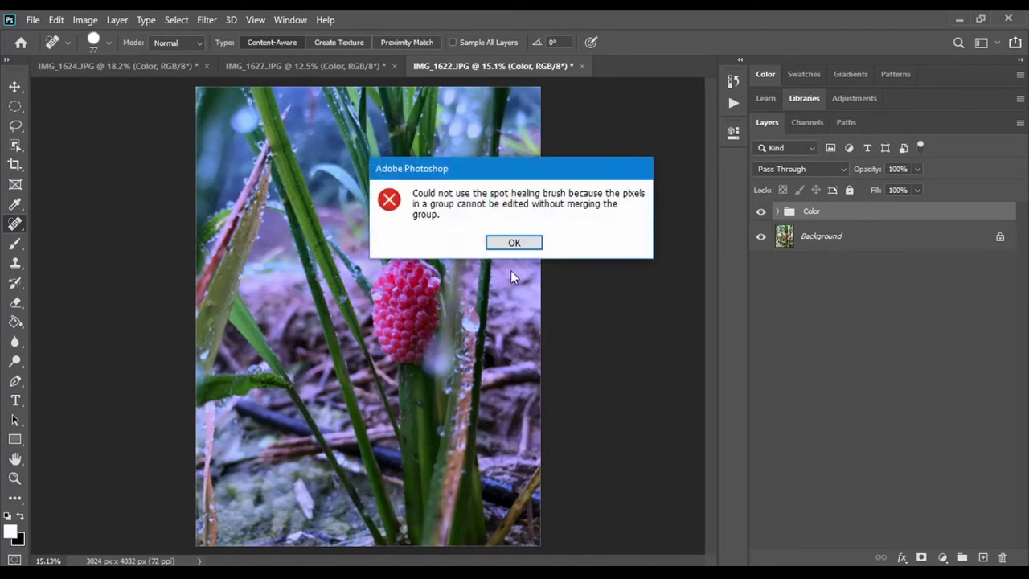
click(499, 242)
On IMG_1624, convert Background copy plus the Color group into a smart object and open Camera Raw Filter
click(282, 69)
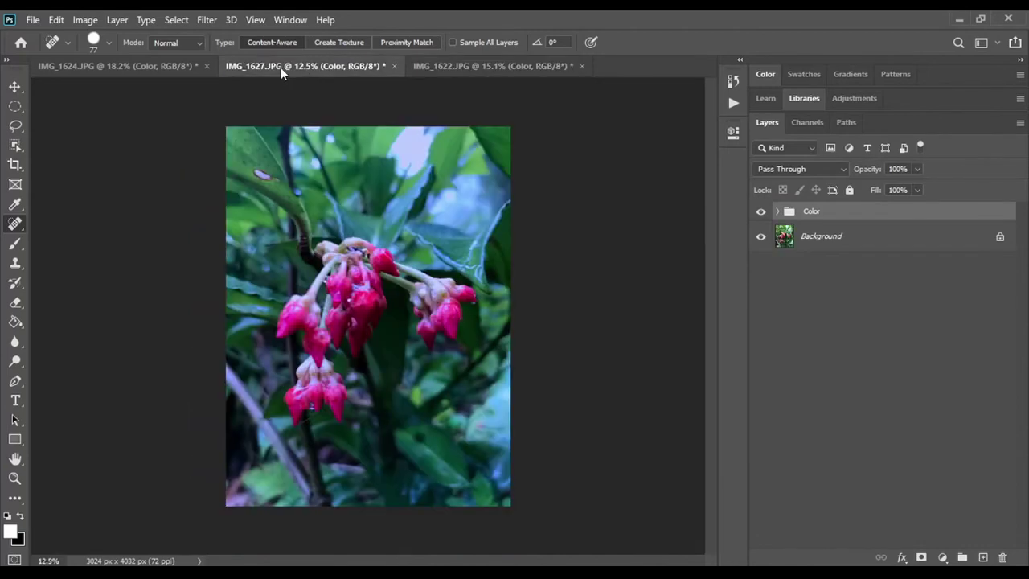
click(132, 66)
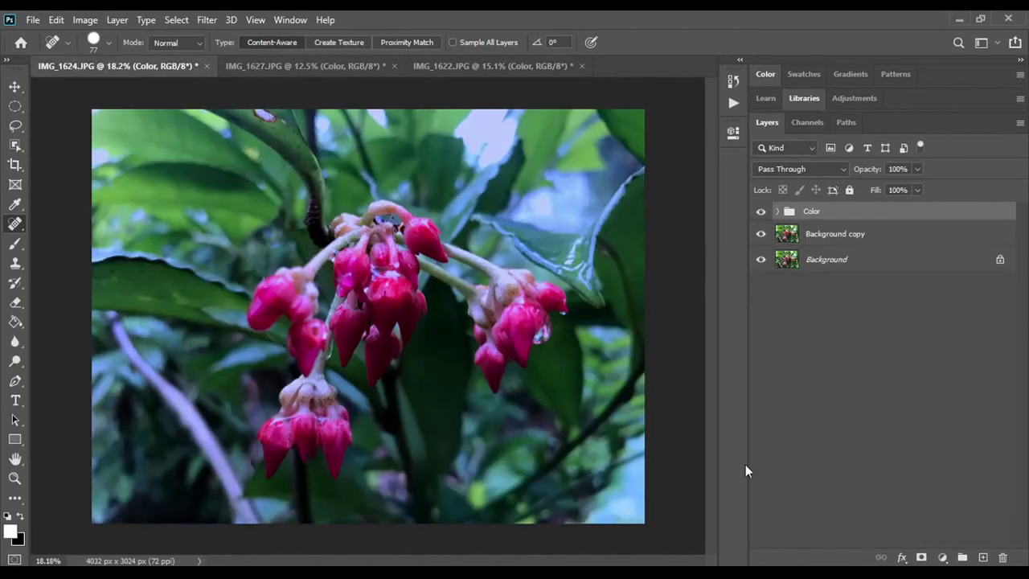
shift+click(864, 234)
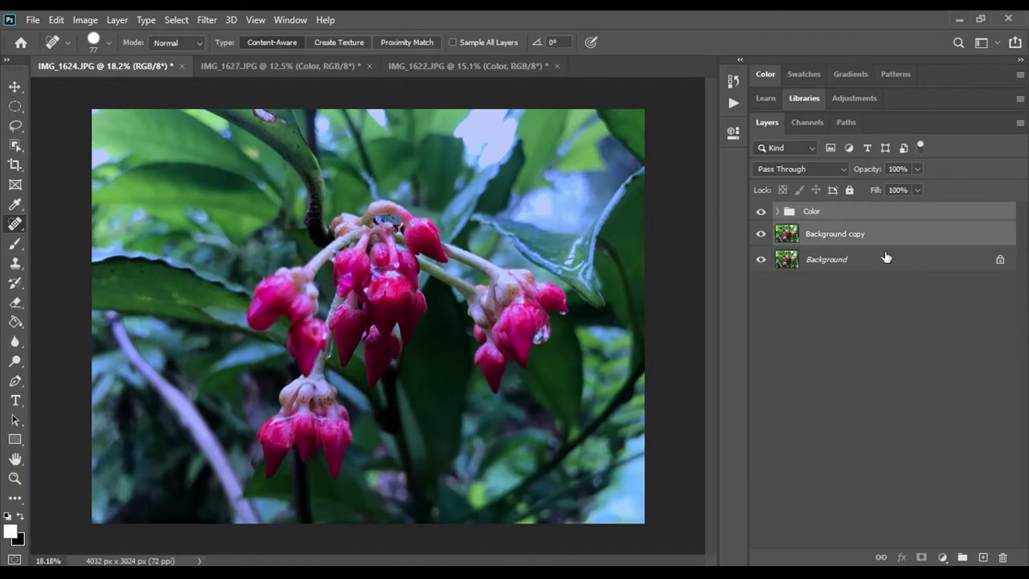
right_click(898, 233)
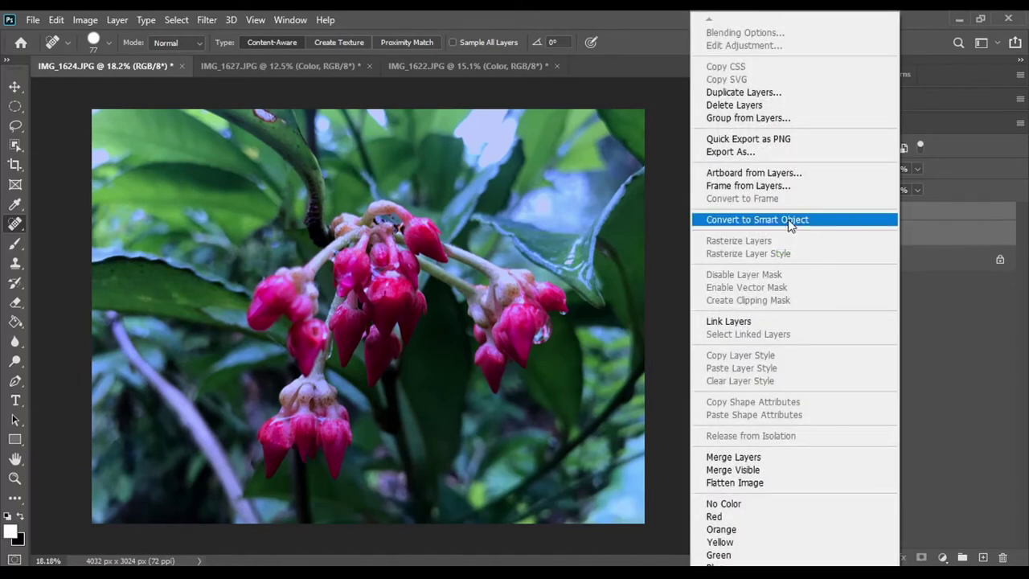
click(789, 219)
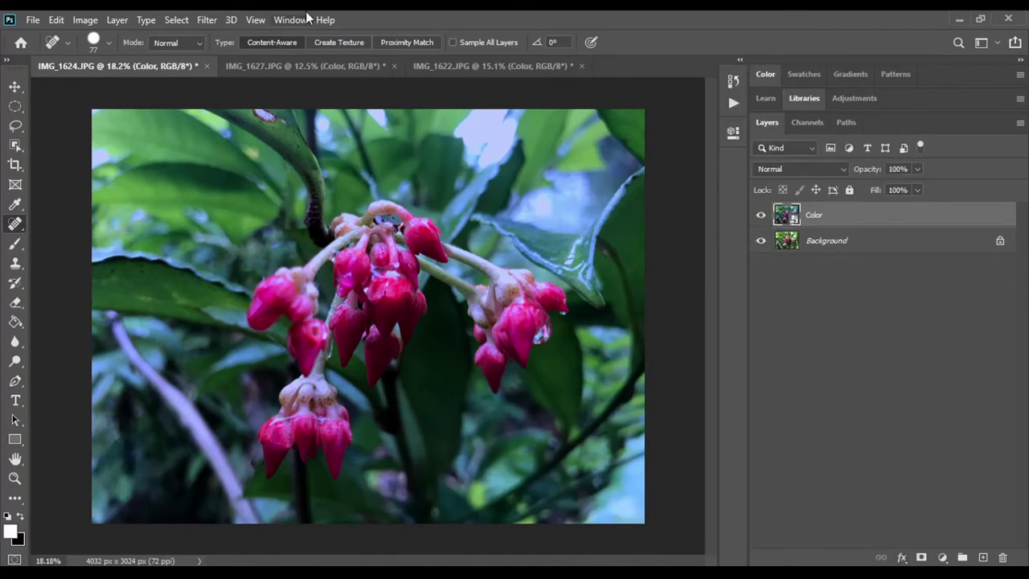
click(206, 19)
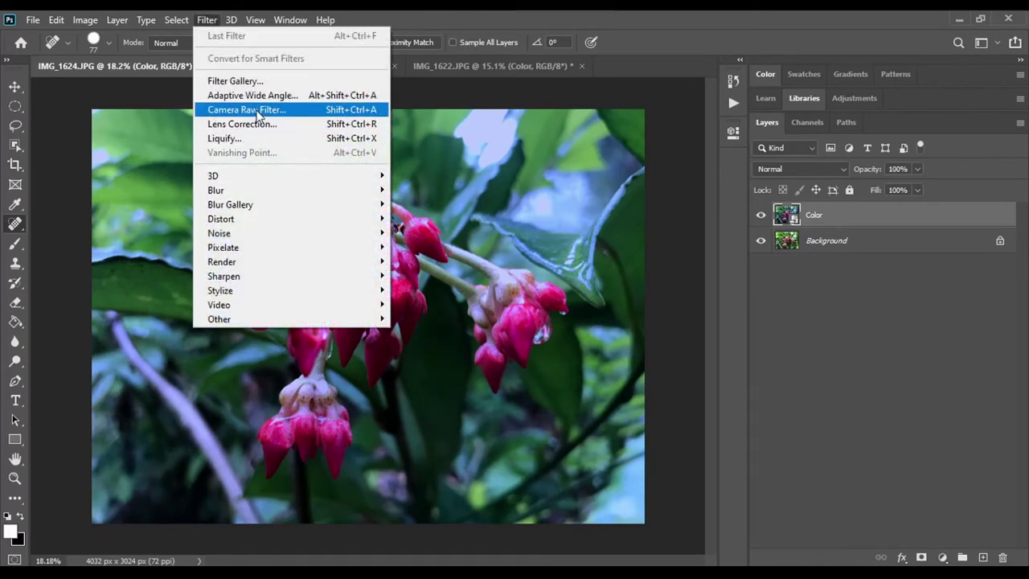
click(241, 110)
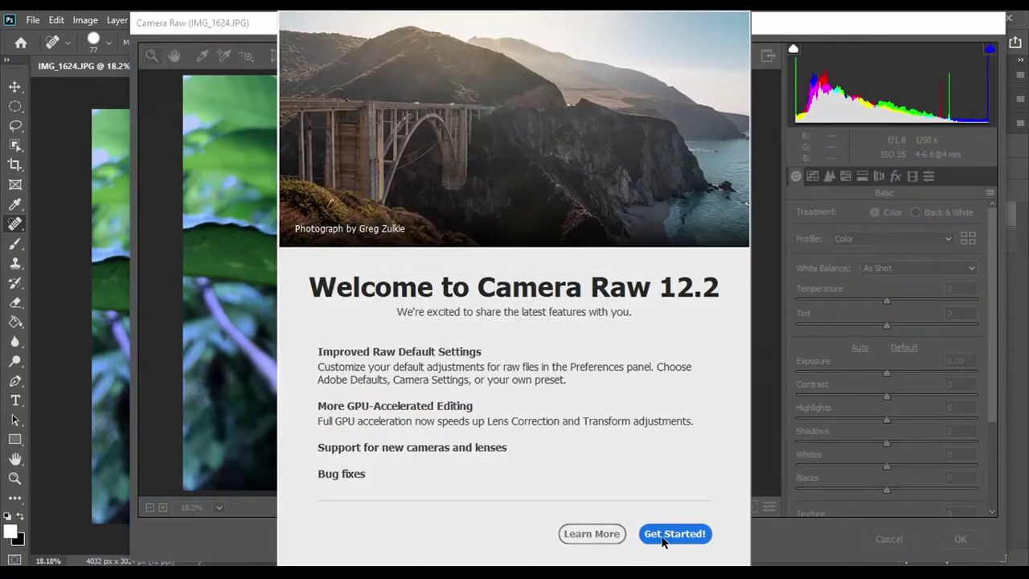
Rough in the Basic tones: cooler Temperature, Exposure +0.15, and adjusted contrast, Shadows, Whites, Highlights
click(654, 539)
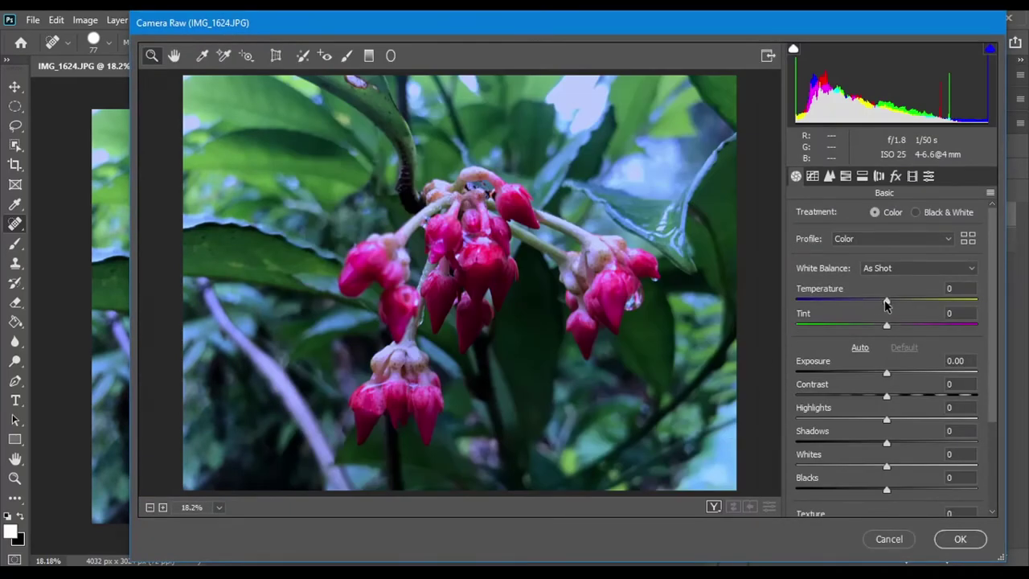
mouse_move(885, 302)
mouse_down()
mouse_move(867, 302)
mouse_move(901, 323)
mouse_up()
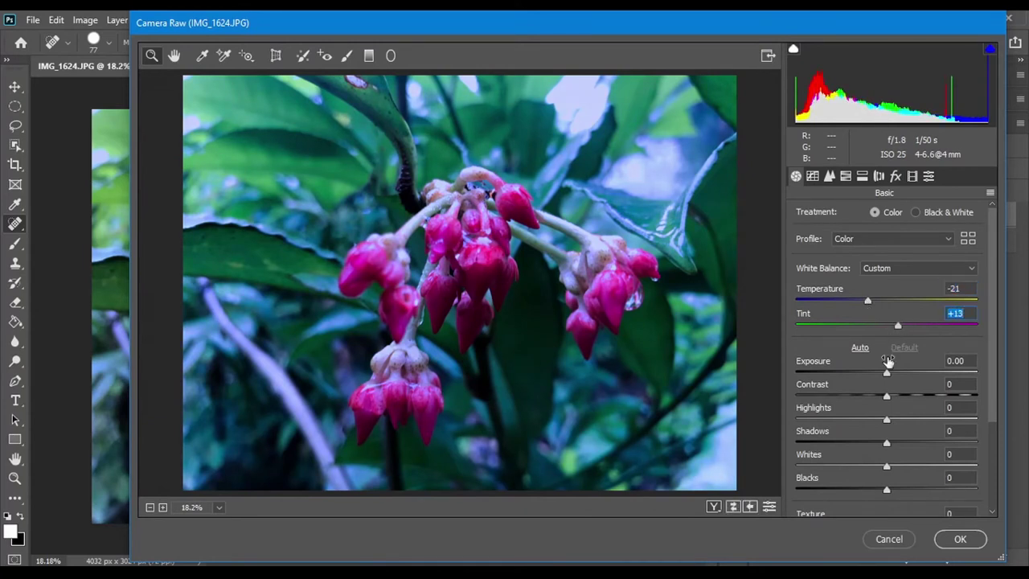
drag(887, 373, 889, 368)
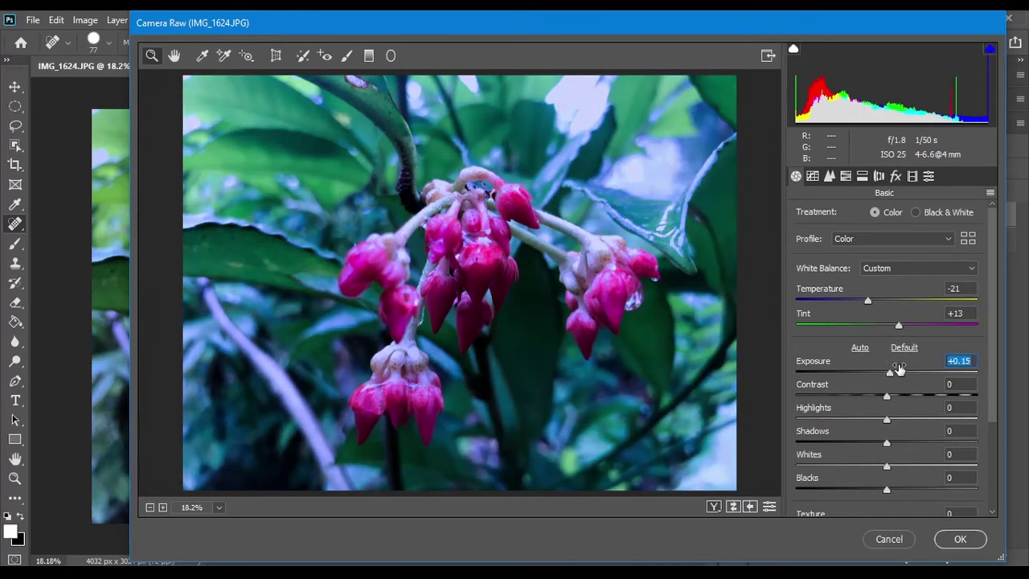
scroll(995, 368, down, 3)
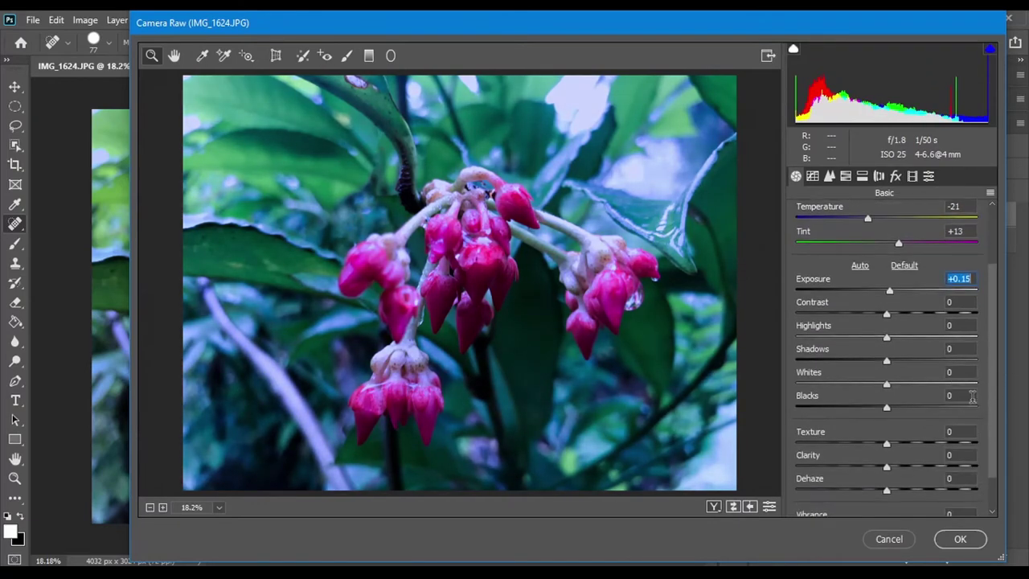
mouse_move(887, 321)
mouse_down()
mouse_move(899, 341)
mouse_move(857, 337)
mouse_move(899, 361)
mouse_move(869, 361)
mouse_up()
key(Down)
key(Down)
key(Tab)
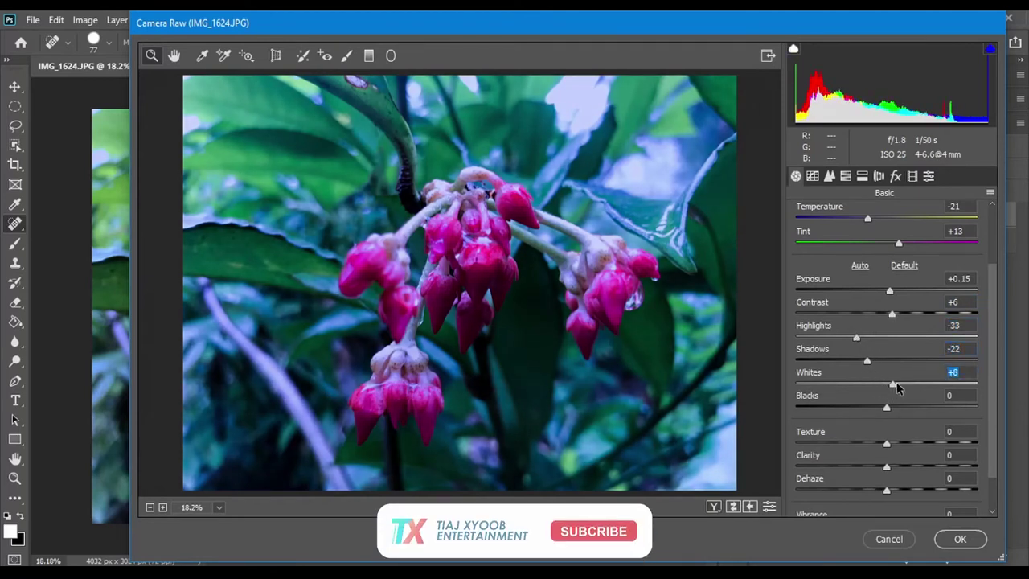
key(Down)
key(Down)
key(Down)
mouse_move(867, 362)
mouse_down()
mouse_move(879, 361)
mouse_move(869, 340)
mouse_up()
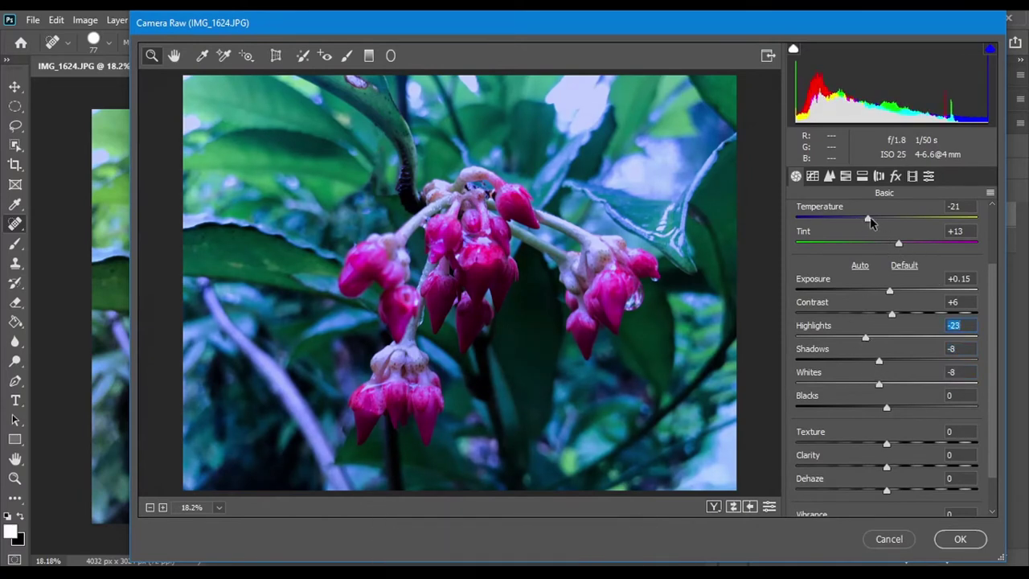
drag(867, 219, 870, 222)
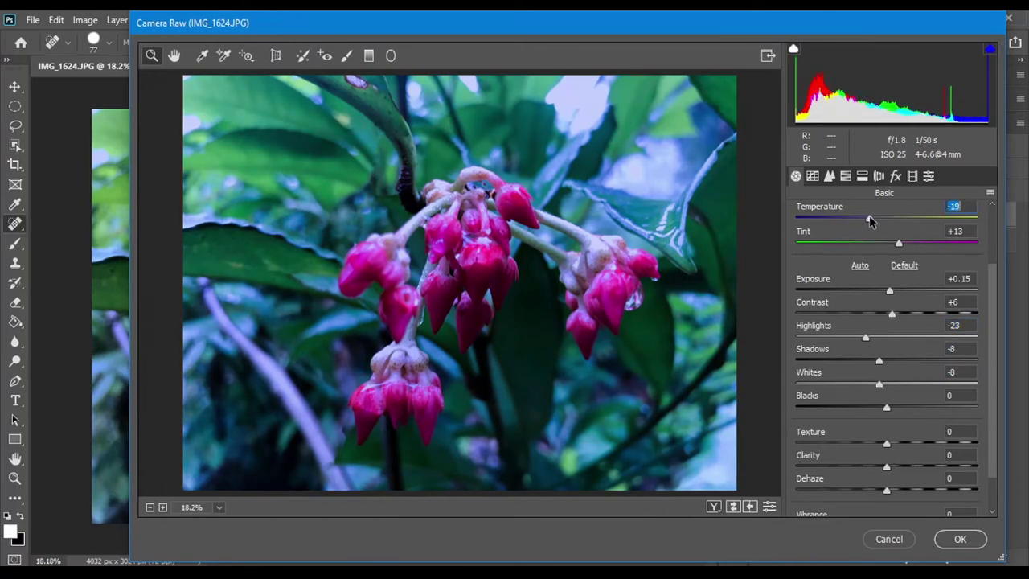
Enter Temperature -20, Tint +15, Vibrance +5, Saturation +15 and Clarity +14
text(20)
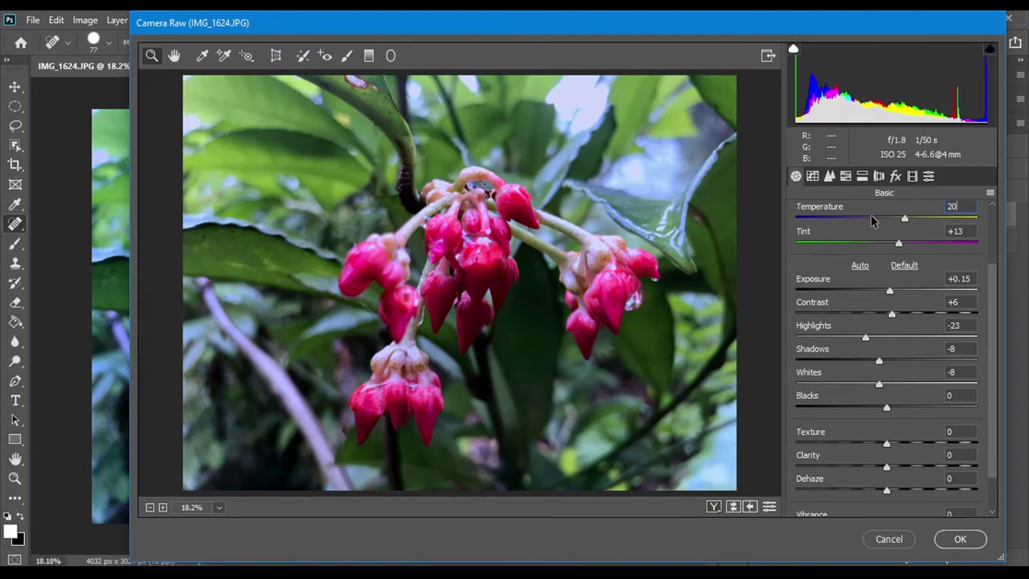
key(BackSpace)
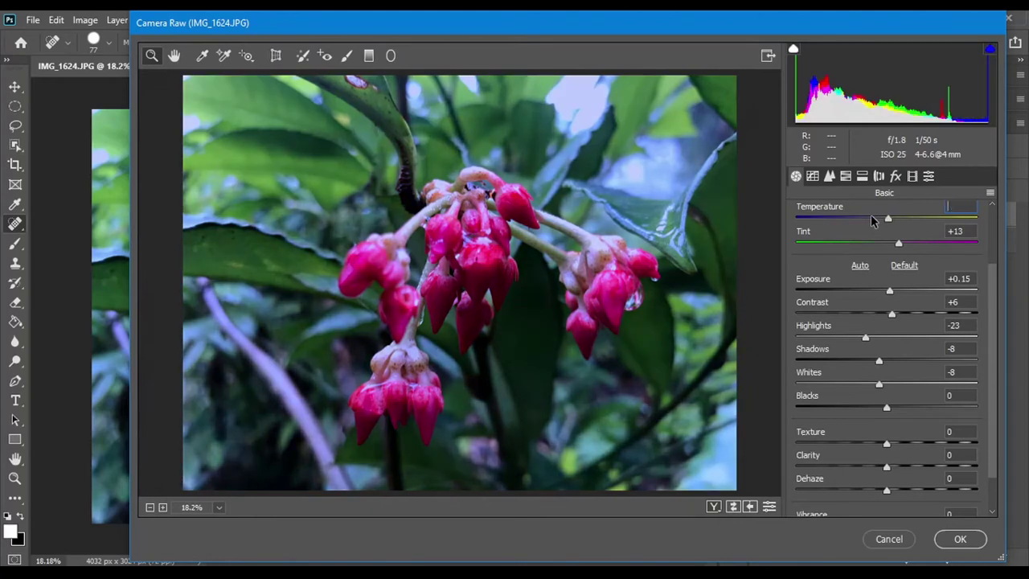
text(-20)
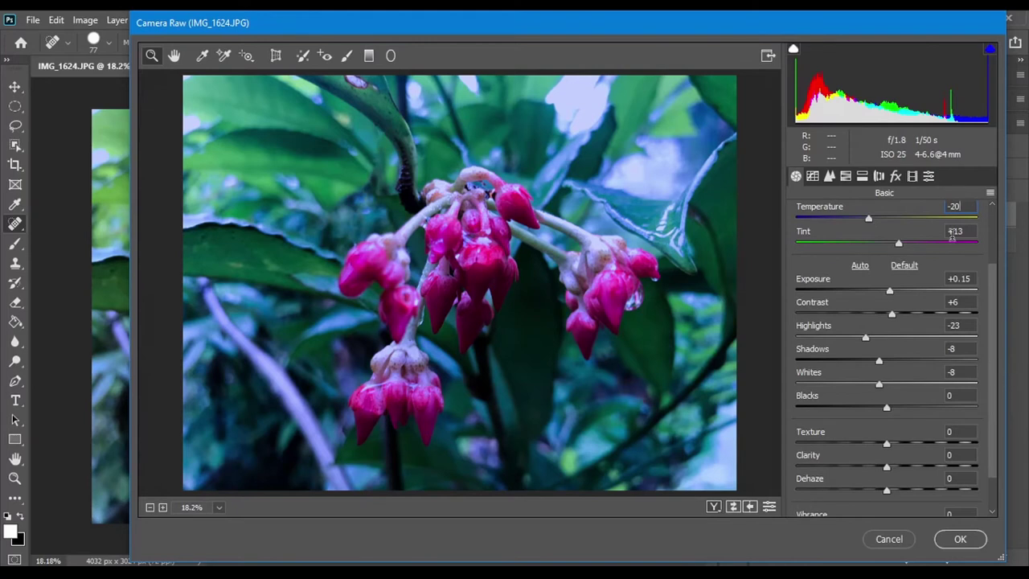
key(BackSpace)
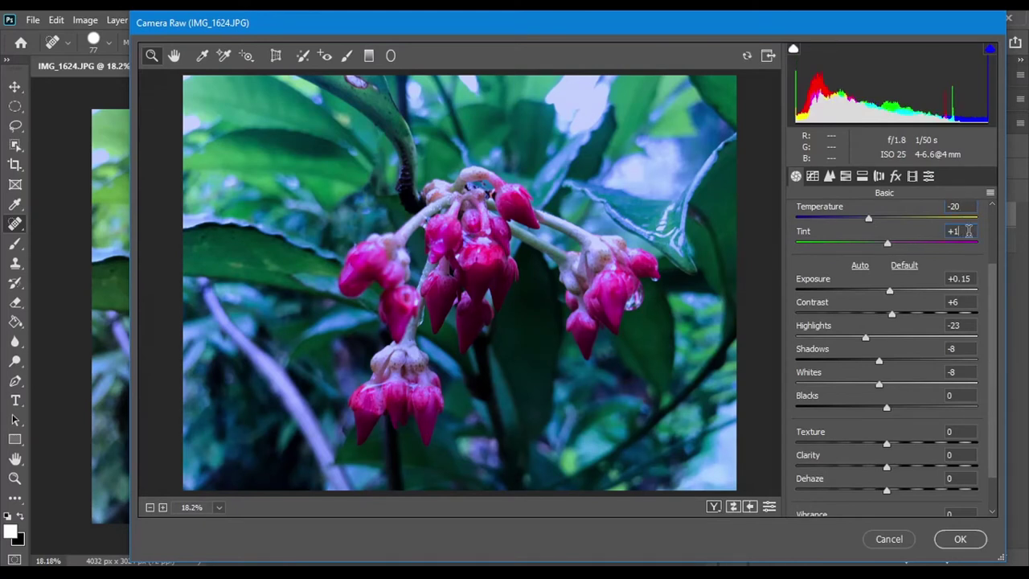
text(5)
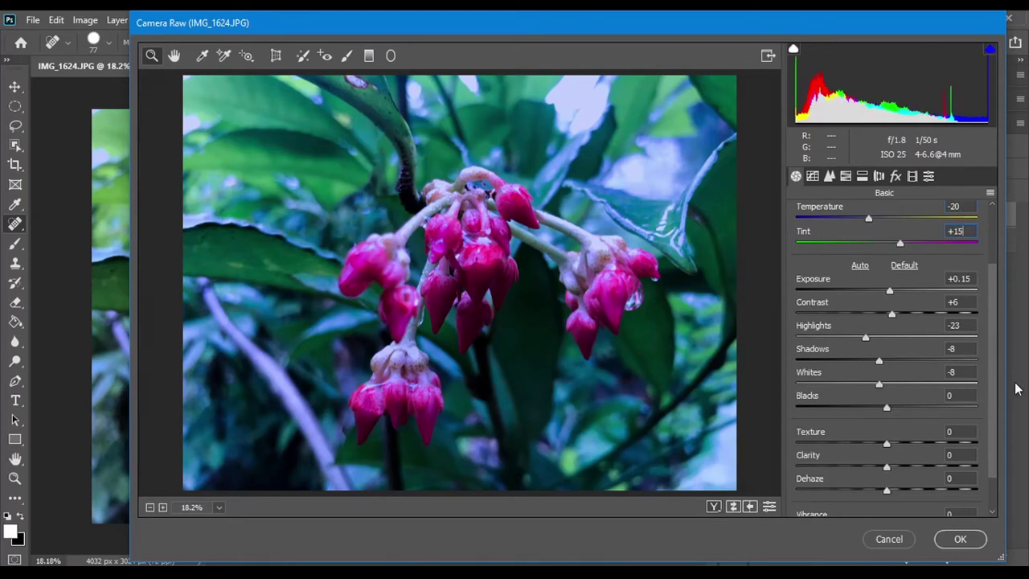
scroll(994, 389, down, 2)
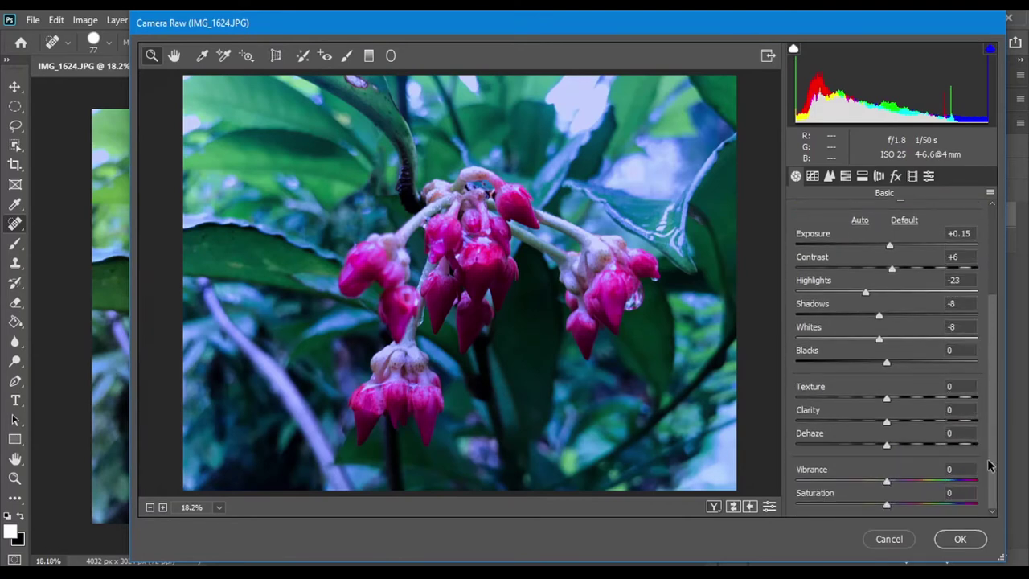
drag(886, 506, 900, 504)
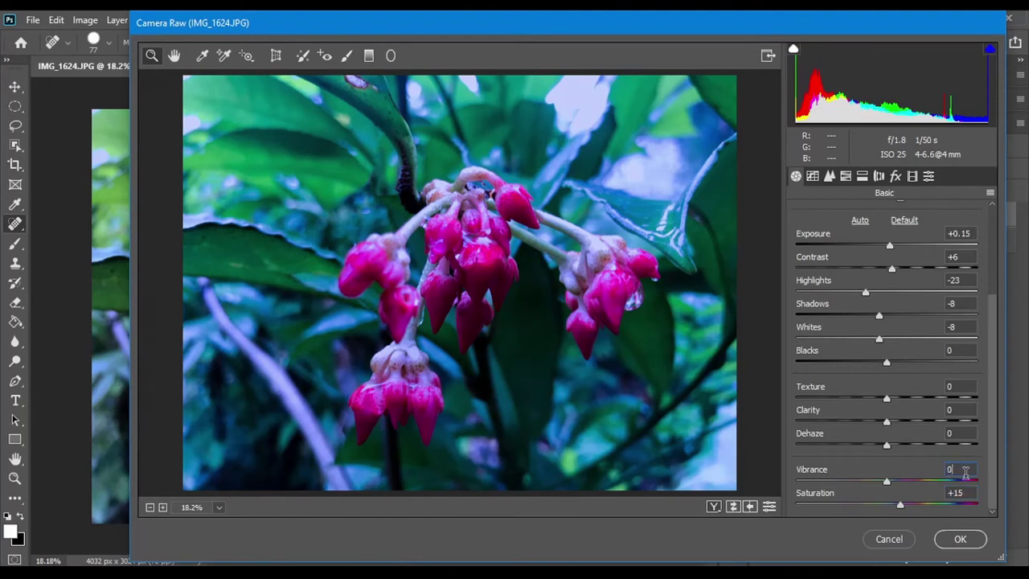
text(5)
mouse_move(886, 421)
mouse_down()
mouse_move(877, 423)
mouse_move(897, 423)
mouse_up()
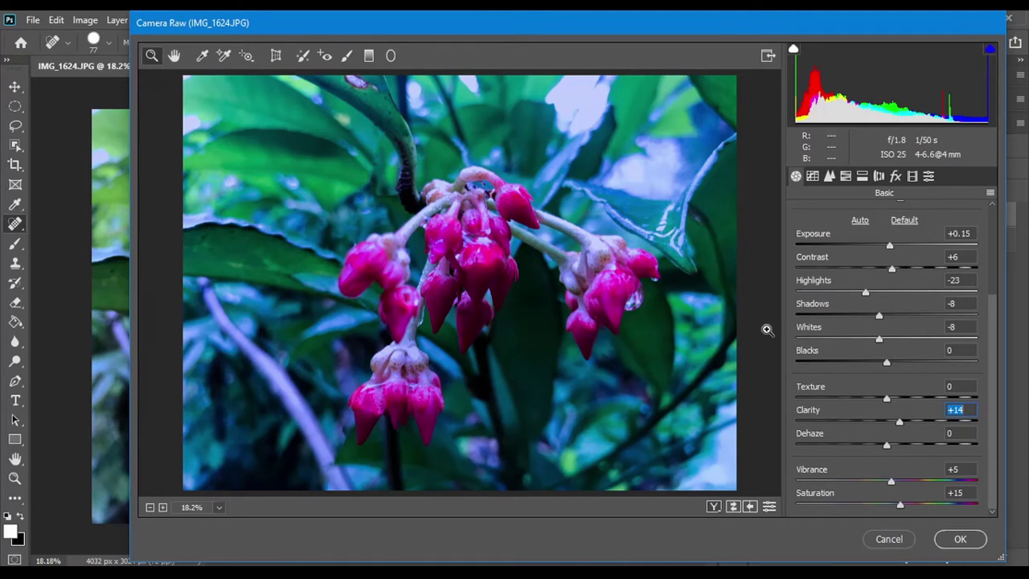
Set HSL hues: Reds +20, Oranges -22, Yellows -34, Greens +31, Aquas -28, Blues +17, Purples -17, Magentas +26
click(844, 180)
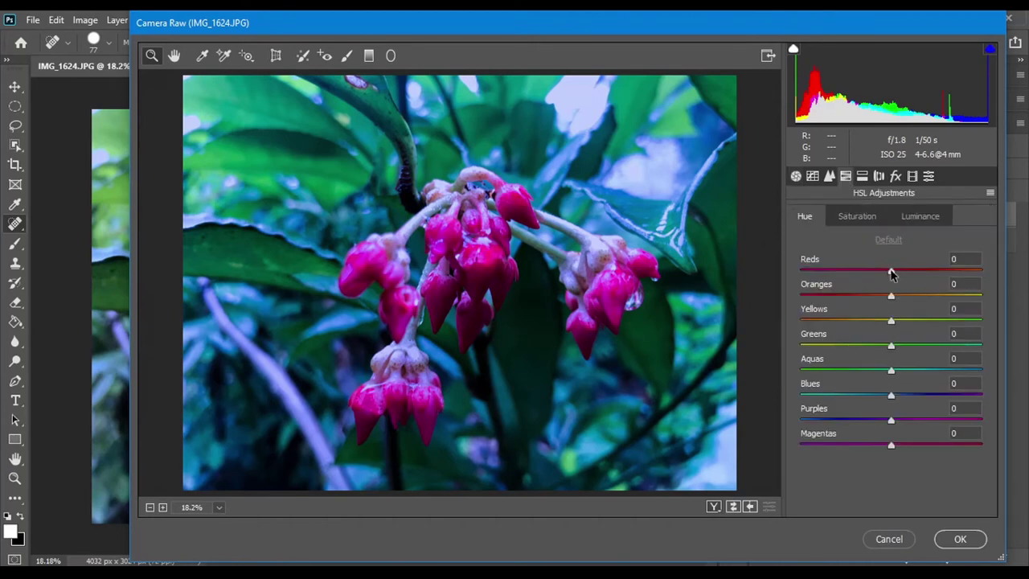
mouse_move(891, 274)
mouse_down()
mouse_move(901, 275)
mouse_move(873, 294)
mouse_move(887, 323)
mouse_move(900, 323)
mouse_move(873, 324)
mouse_move(925, 347)
mouse_move(883, 347)
mouse_move(919, 347)
mouse_move(909, 372)
mouse_move(866, 371)
mouse_move(908, 396)
mouse_move(875, 419)
mouse_move(917, 447)
mouse_up()
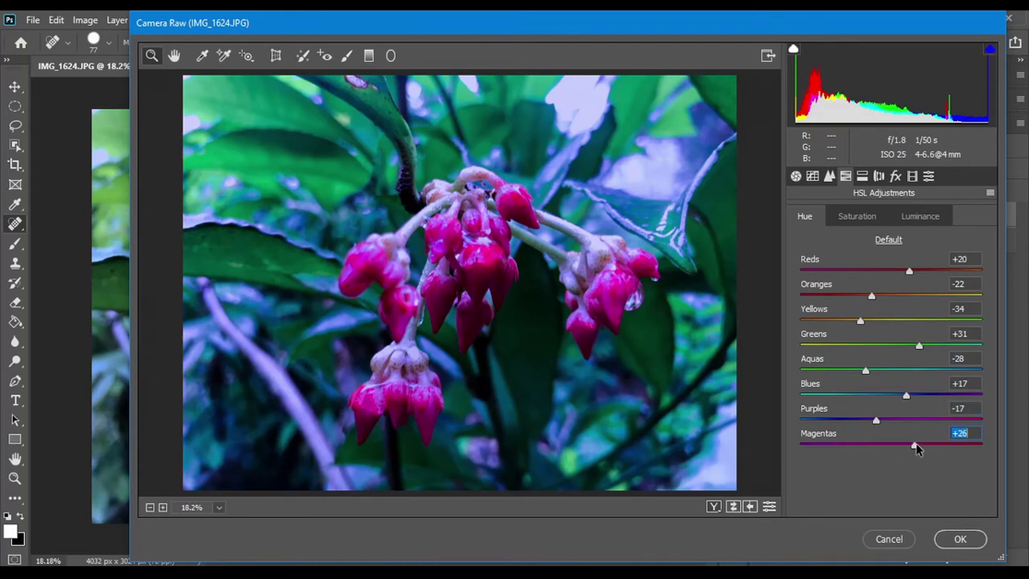
click(490, 262)
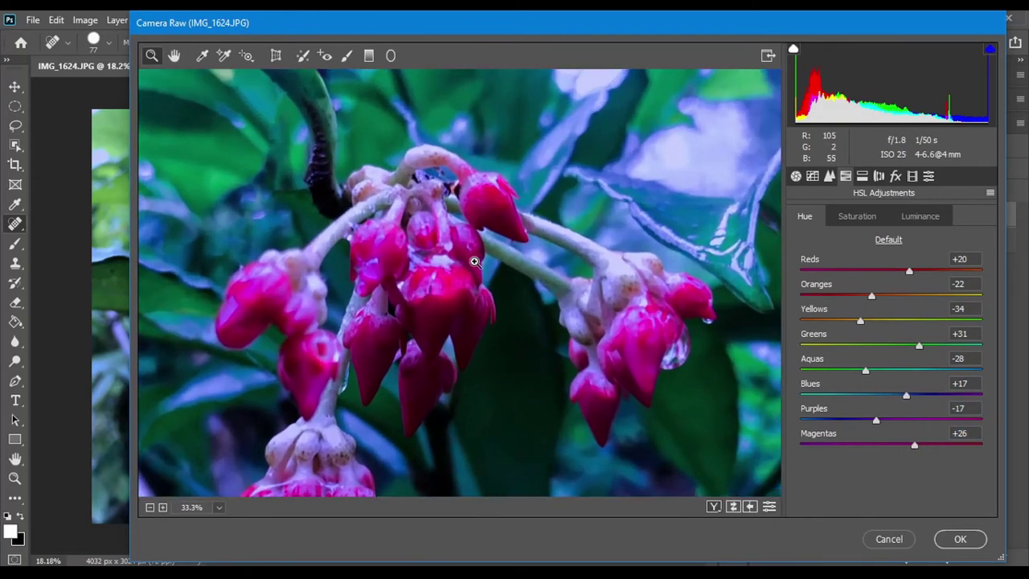
click(474, 261)
click(596, 301)
click(675, 419)
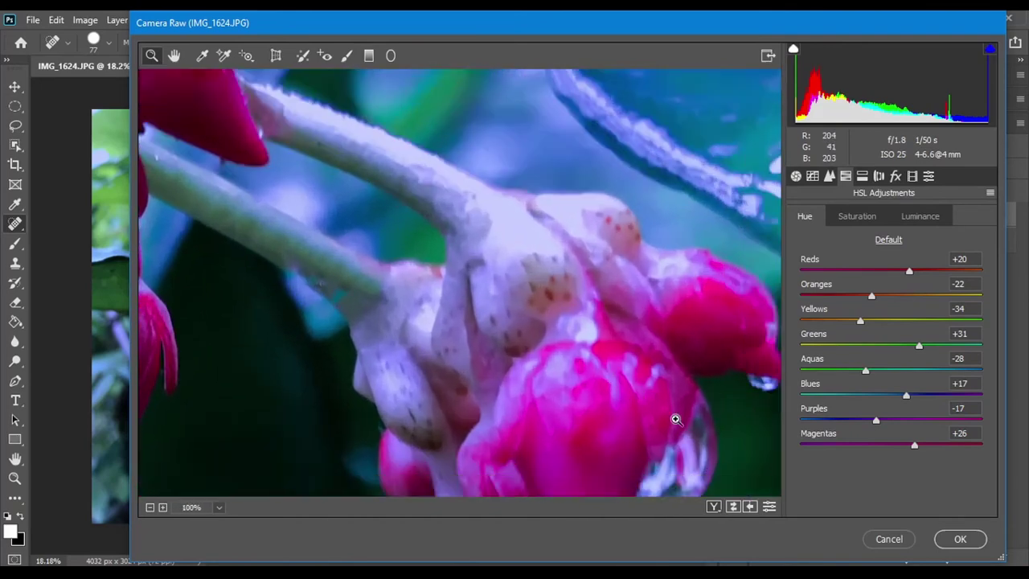
right_click(675, 419)
click(712, 480)
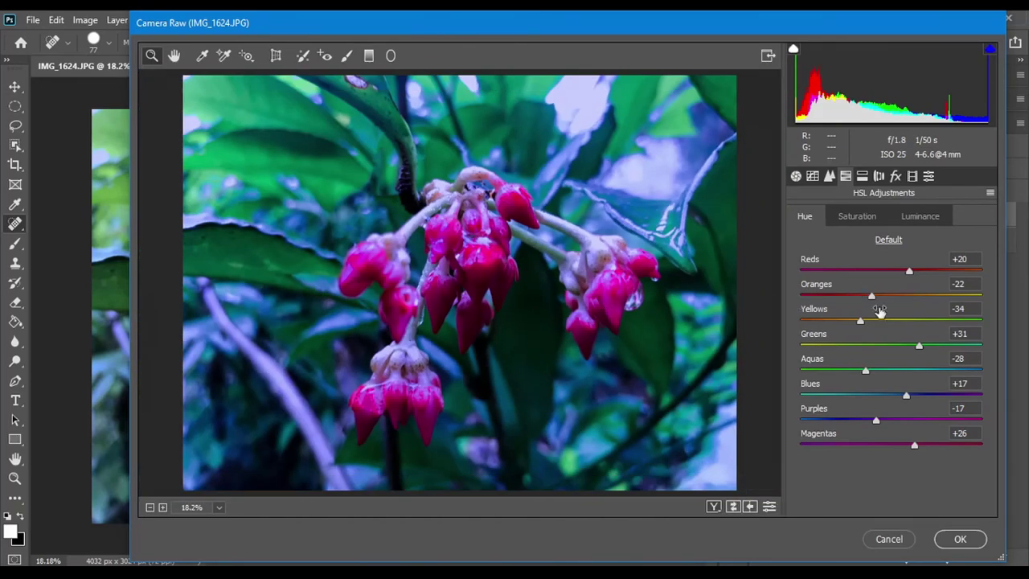
Add split toning with Highlights Hue 30 and Balance -28
click(863, 176)
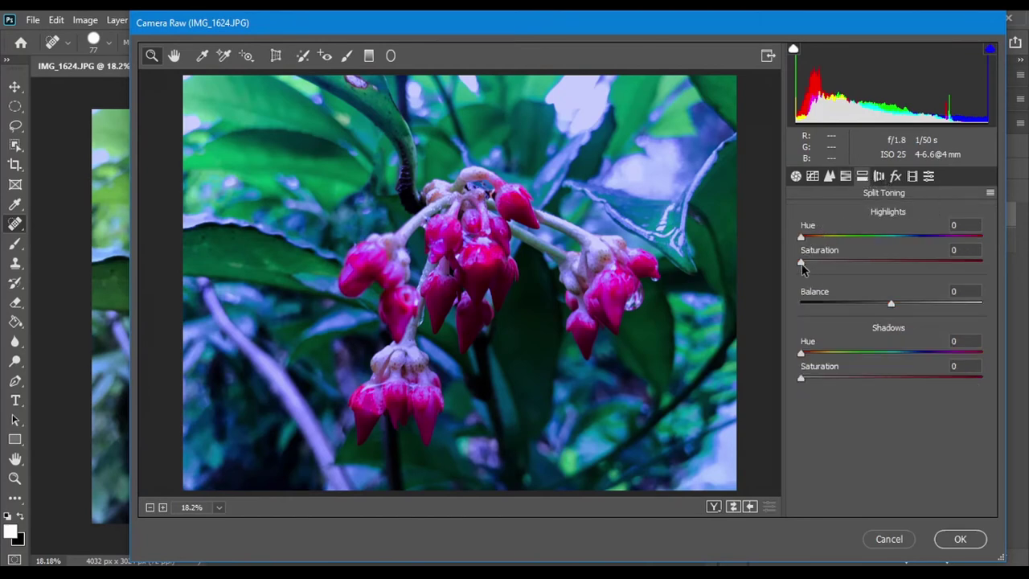
mouse_move(891, 304)
mouse_down()
mouse_move(836, 308)
mouse_move(865, 311)
mouse_up()
drag(801, 237, 813, 239)
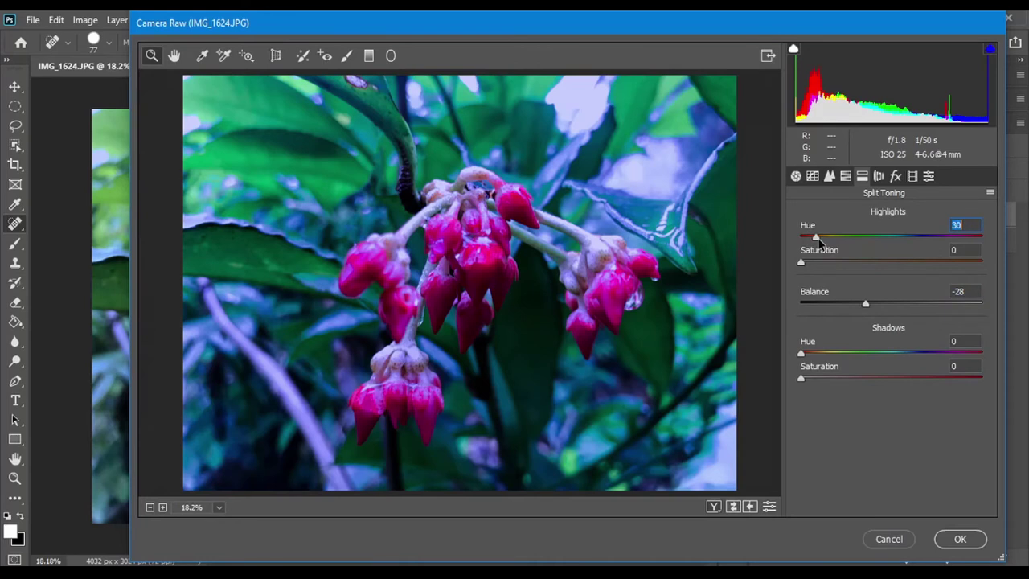
Try the Cross Process and Flat curve presets from the Camera Raw Presets list
click(894, 177)
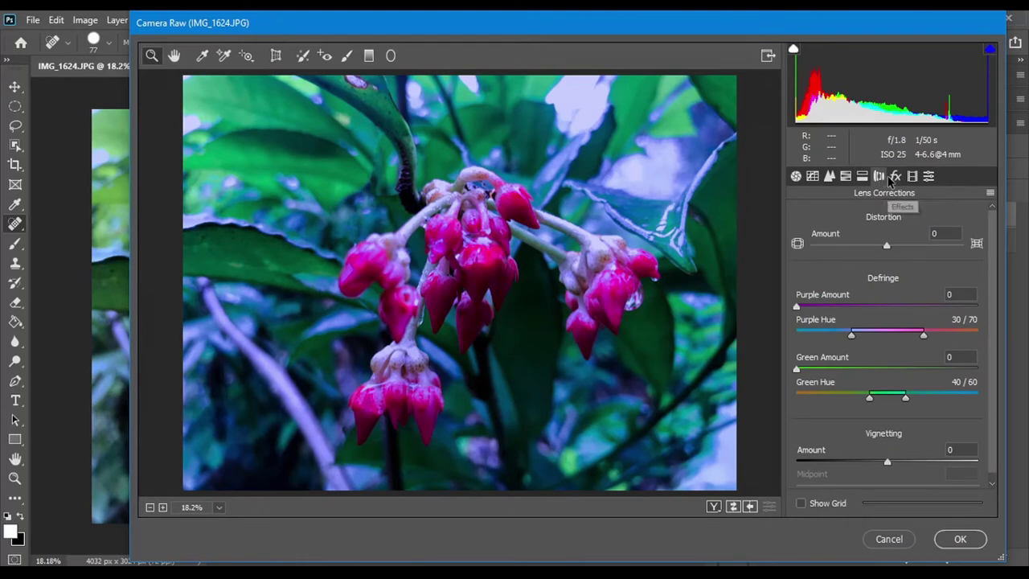
click(911, 176)
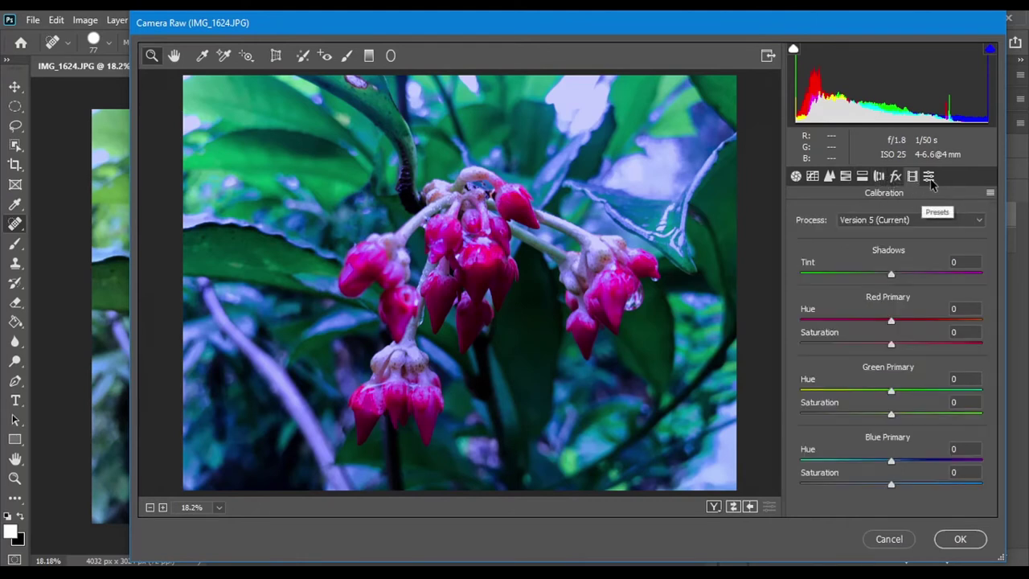
click(928, 176)
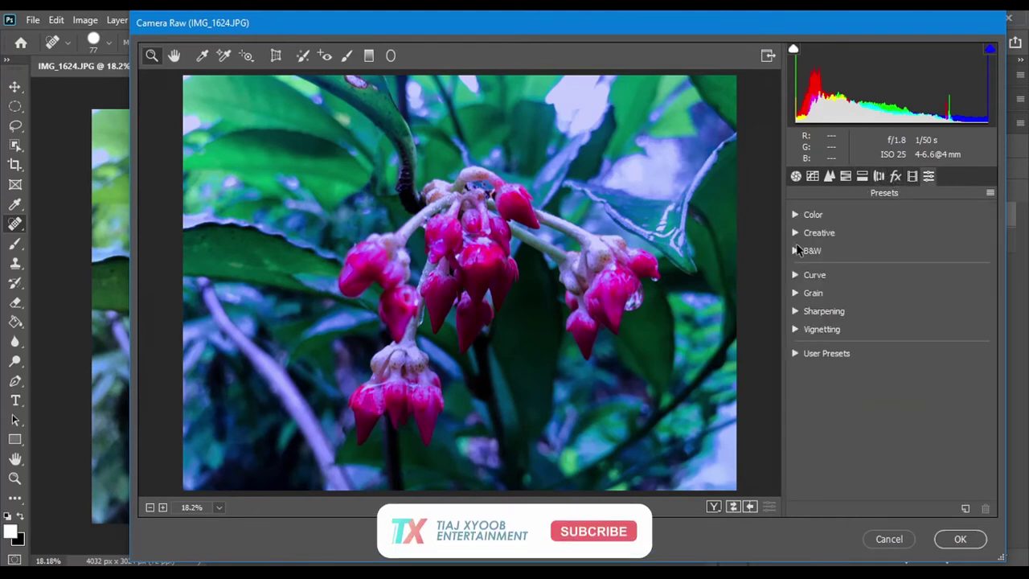
click(793, 276)
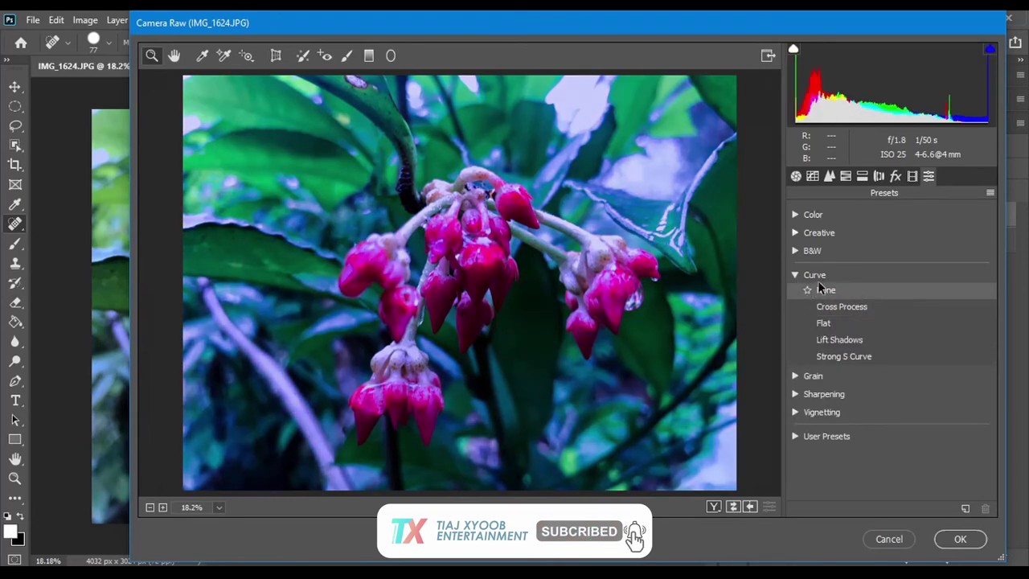
click(830, 310)
click(826, 325)
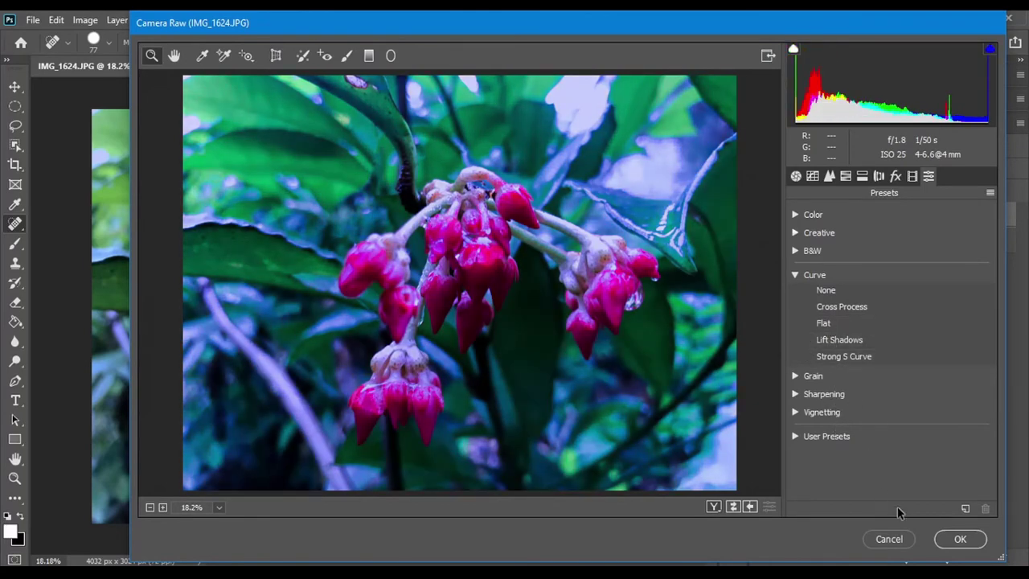
click(466, 237)
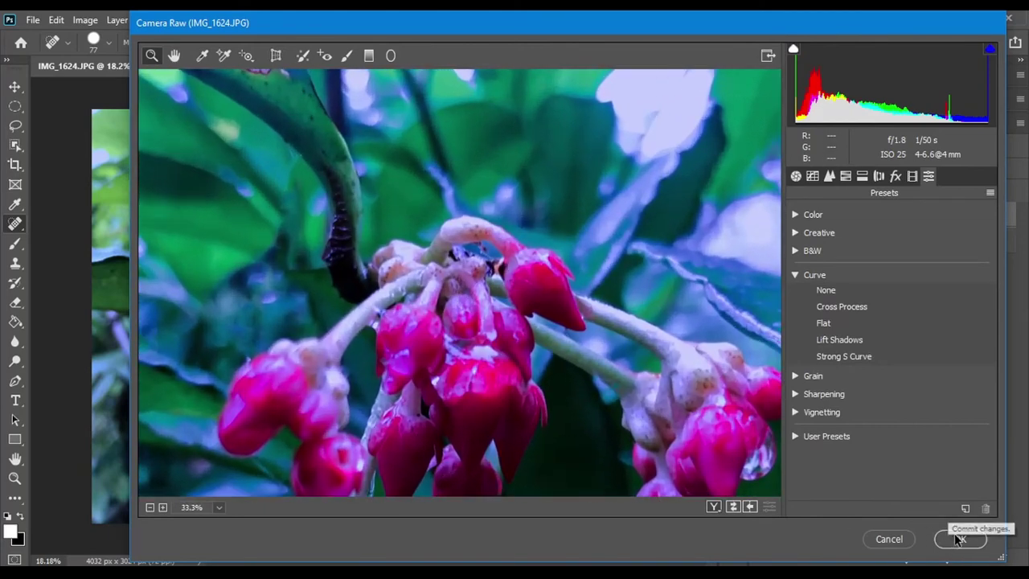
Apply the Camera Raw grade as a smart filter and toggle it for before/after comparison
click(959, 537)
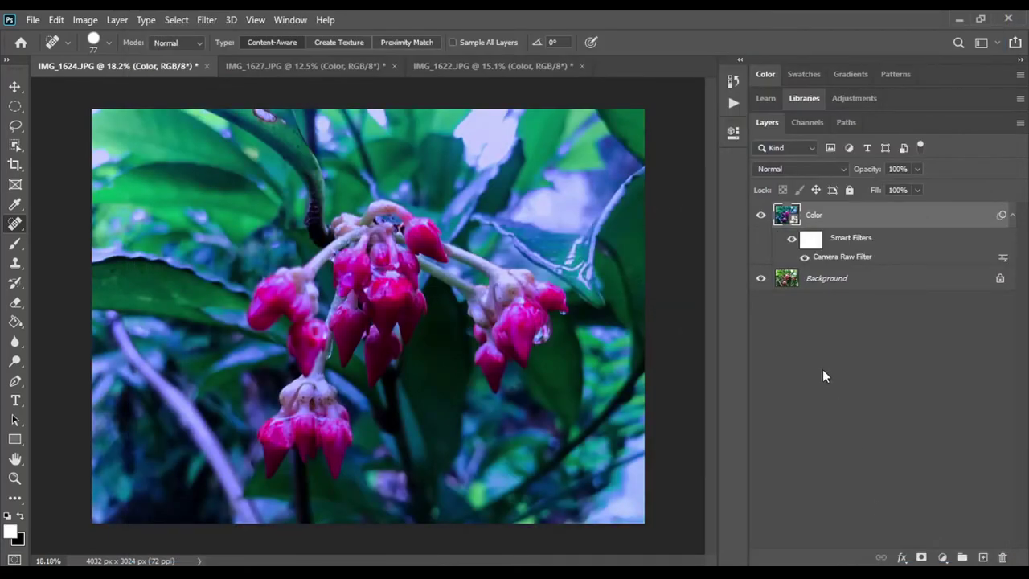
click(792, 240)
click(791, 241)
click(787, 241)
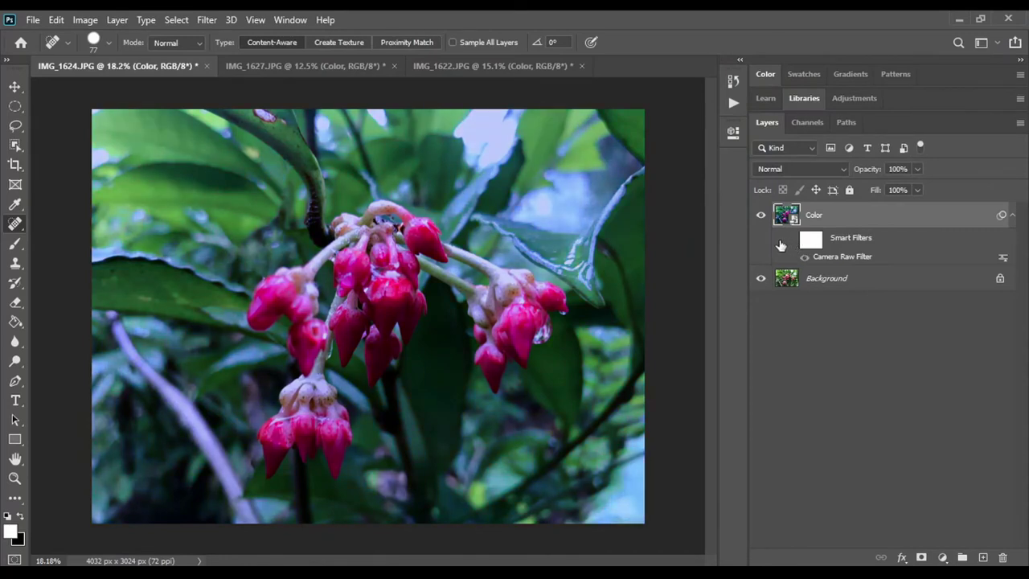
click(791, 240)
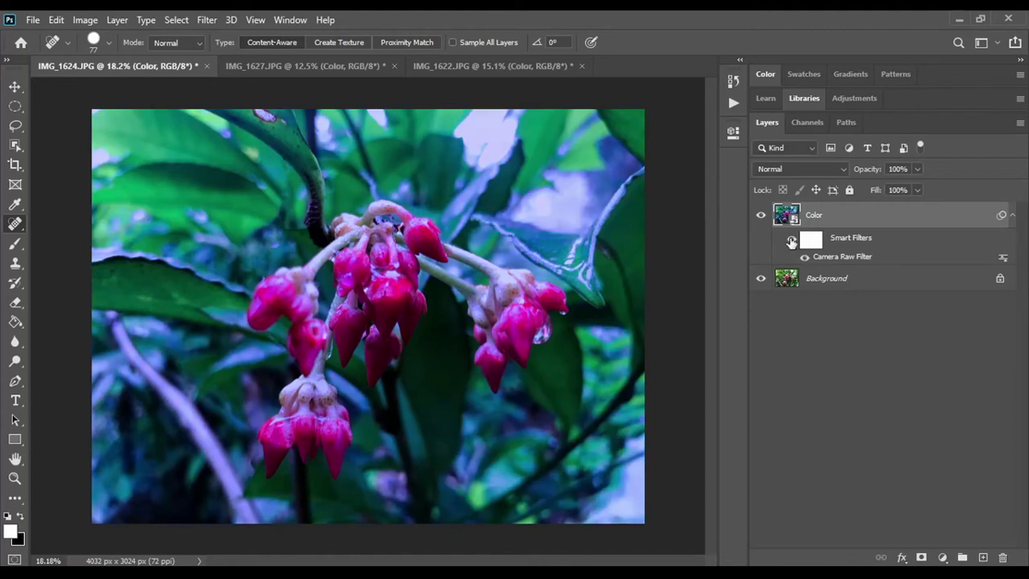
click(791, 240)
Reopen the Camera Raw Filter, set Temperature to -10, and apply it
double_click(842, 257)
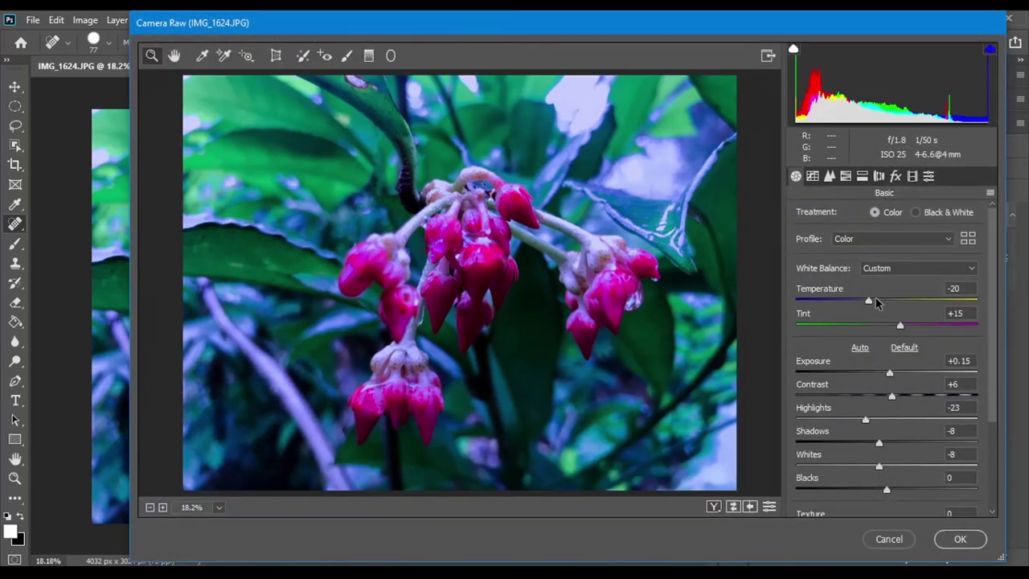
drag(869, 300, 877, 300)
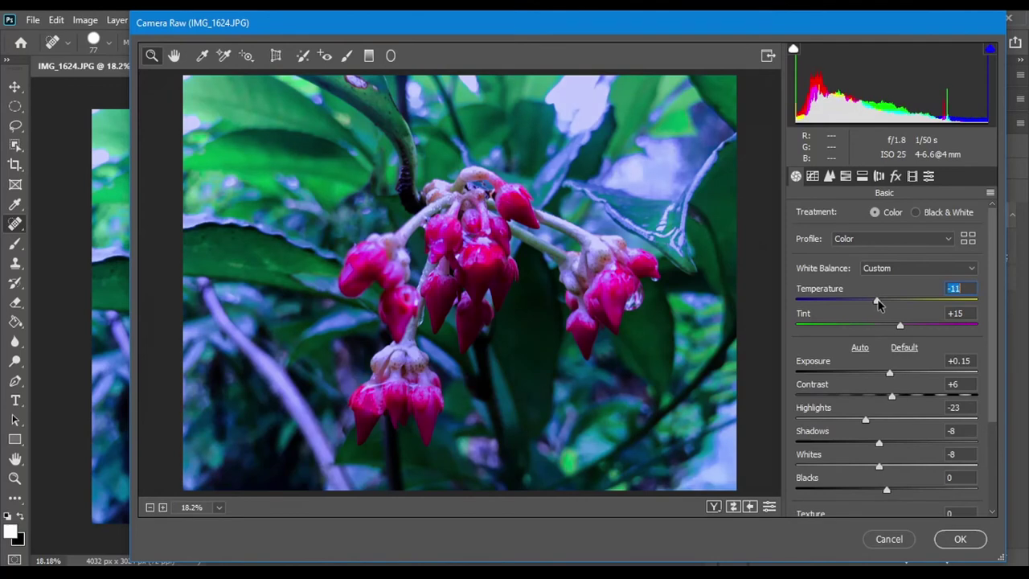
drag(879, 298, 879, 303)
text(10)
click(957, 537)
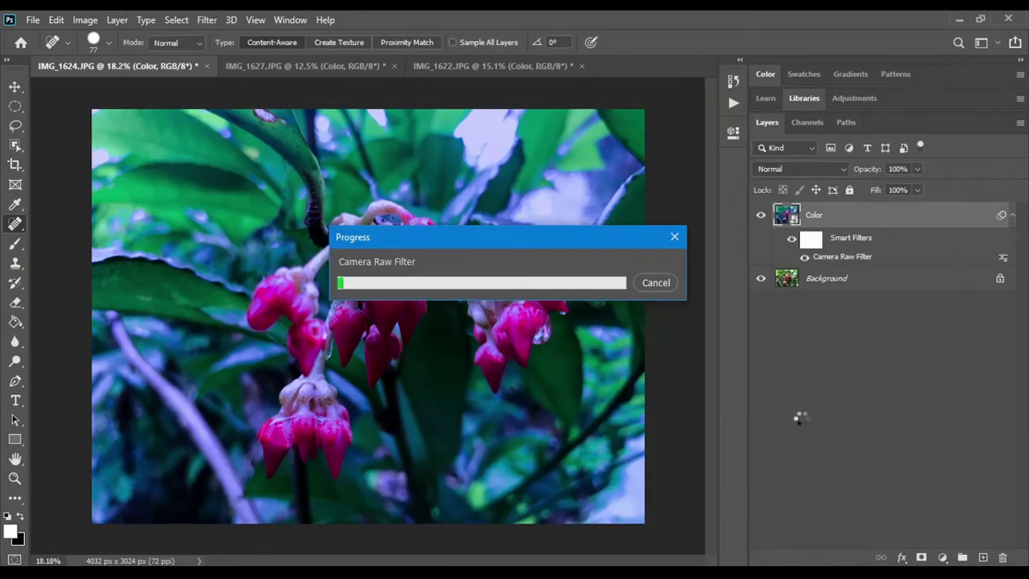
Toggle the graded Color layer for comparison, then rasterize it for retouching
click(760, 216)
click(760, 215)
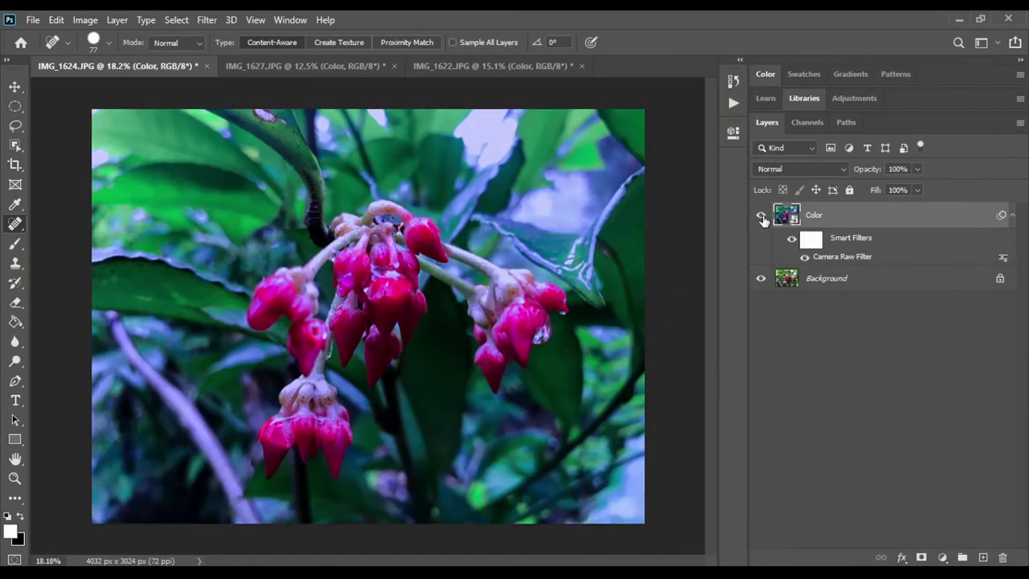
click(760, 215)
click(501, 335)
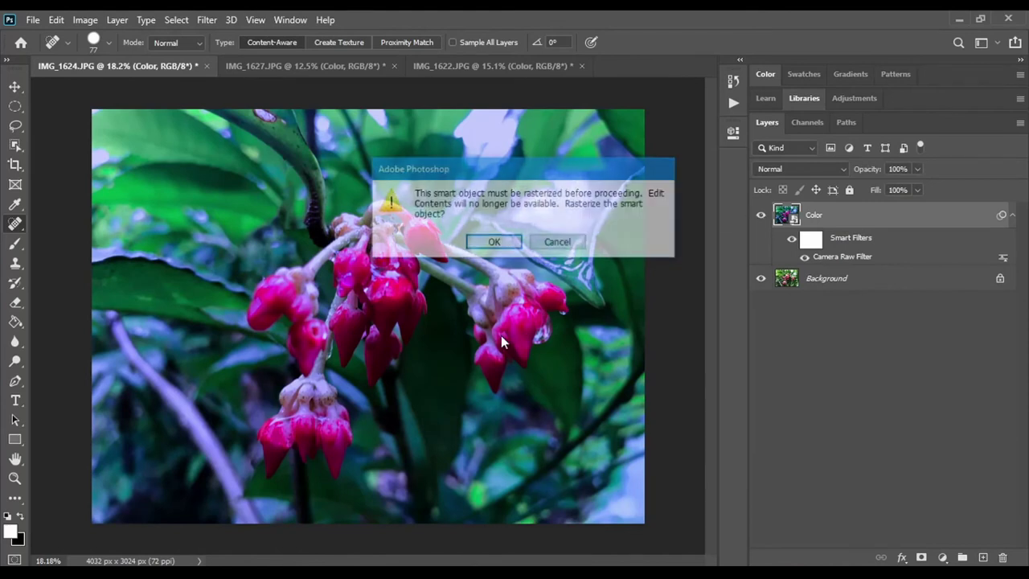
click(501, 243)
click(14, 478)
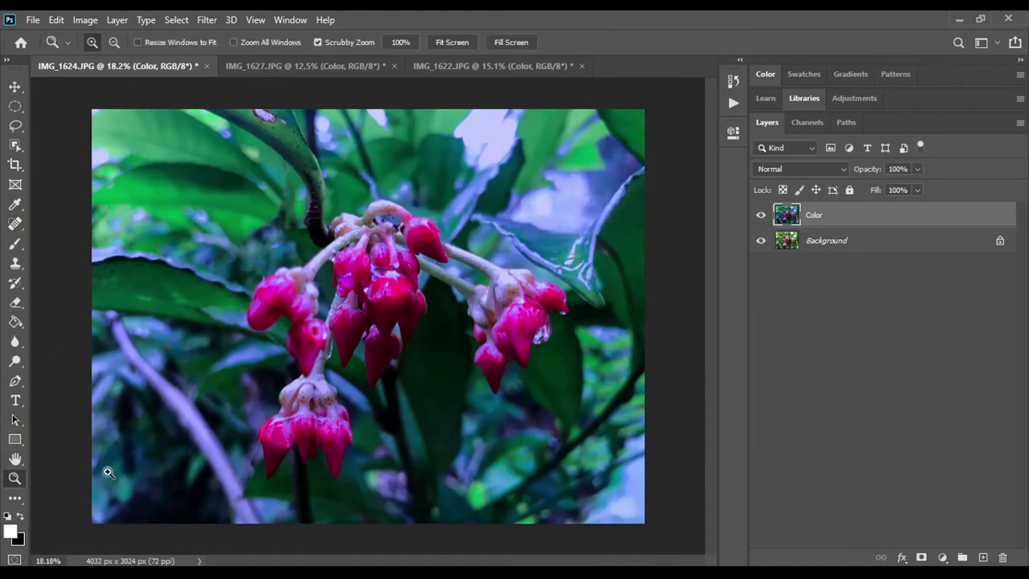
Zoom into IMG_1624's flower buds, zoom back out, and bring up IMG_1627
click(379, 357)
click(379, 246)
click(635, 341)
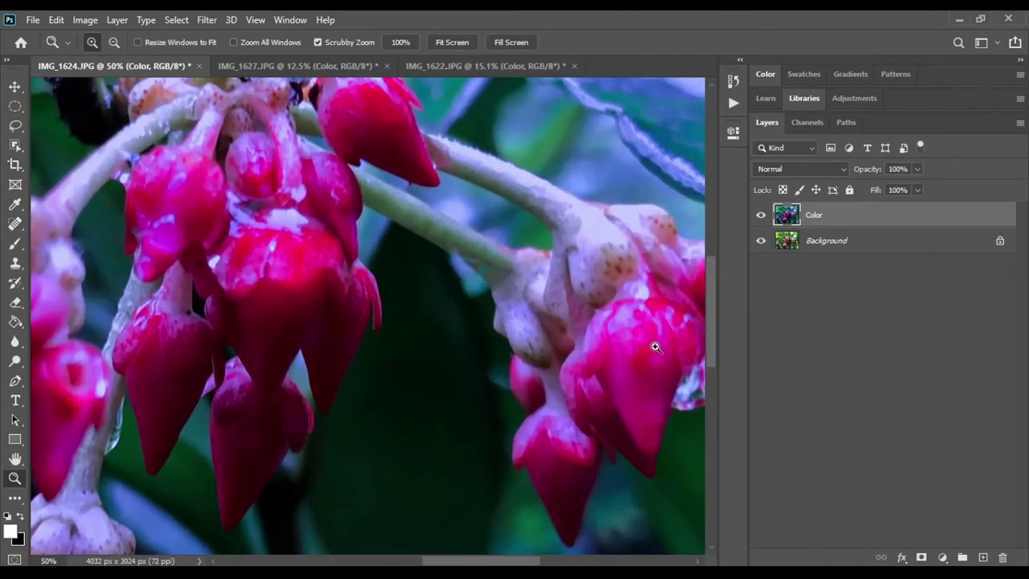
drag(643, 323, 143, 434)
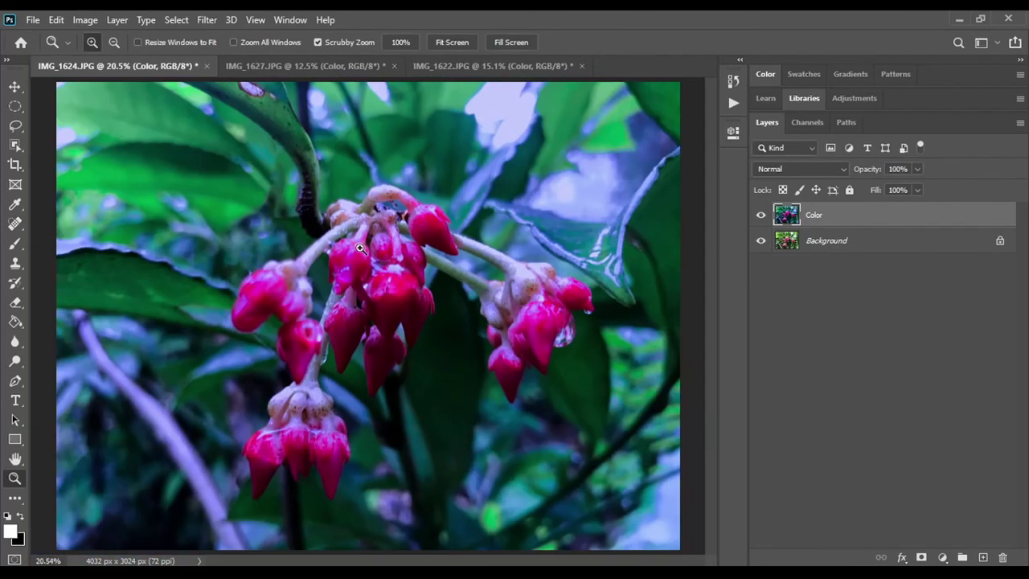
click(323, 65)
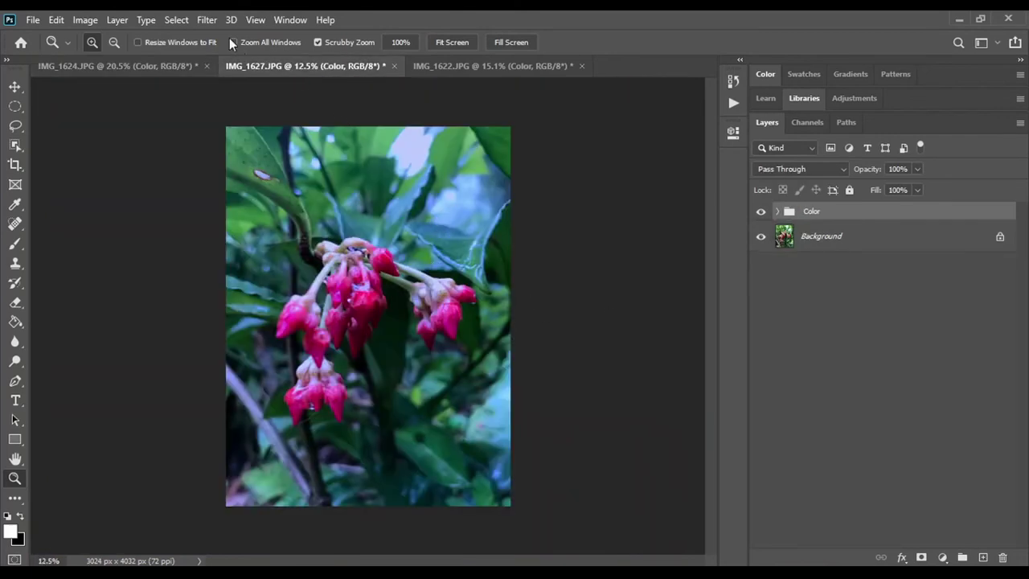
Convert IMG_1627's Color group to a smart object, then undo the conversion
click(207, 20)
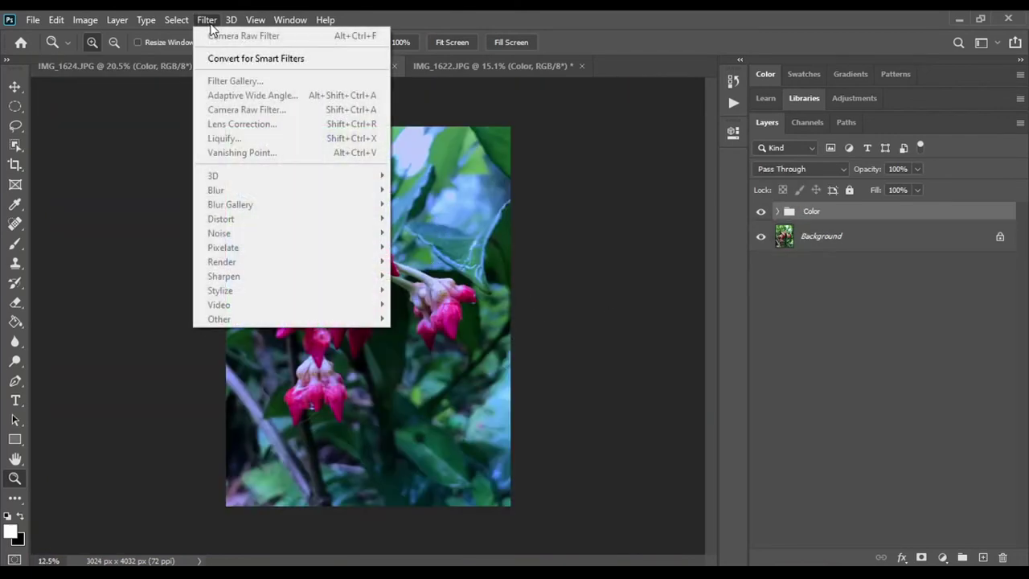
click(896, 211)
right_click(896, 211)
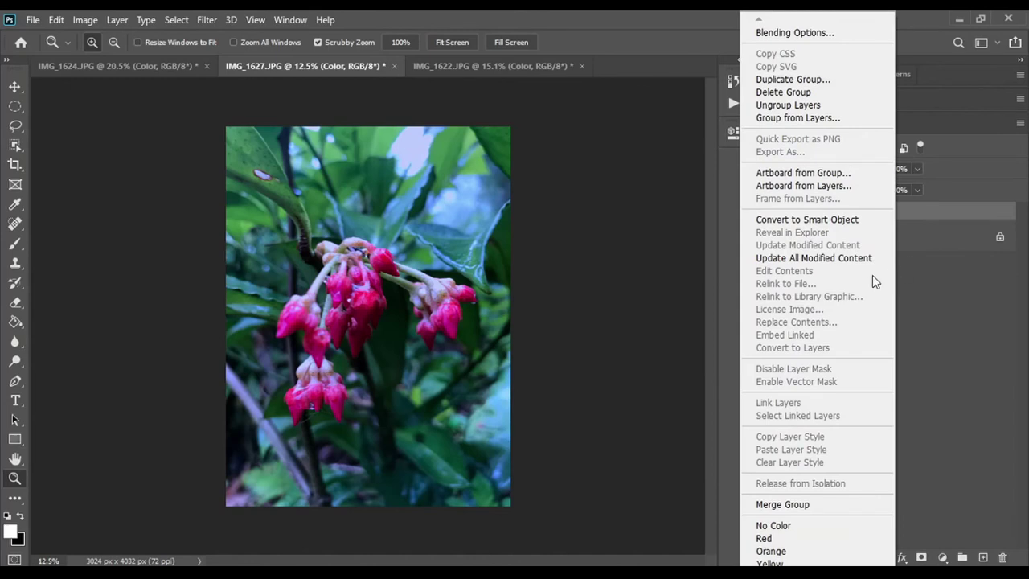
click(811, 222)
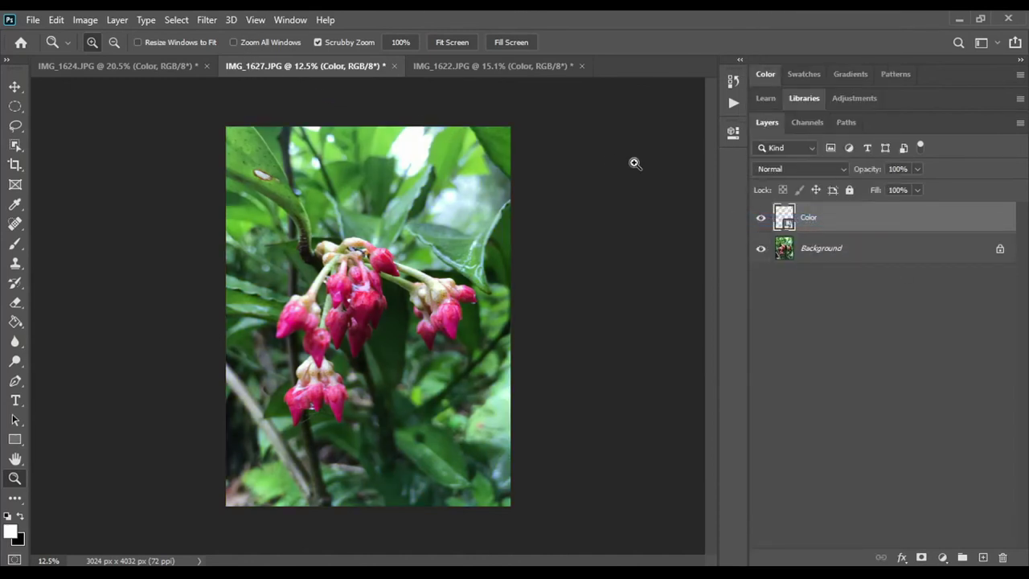
key(ctrl+z)
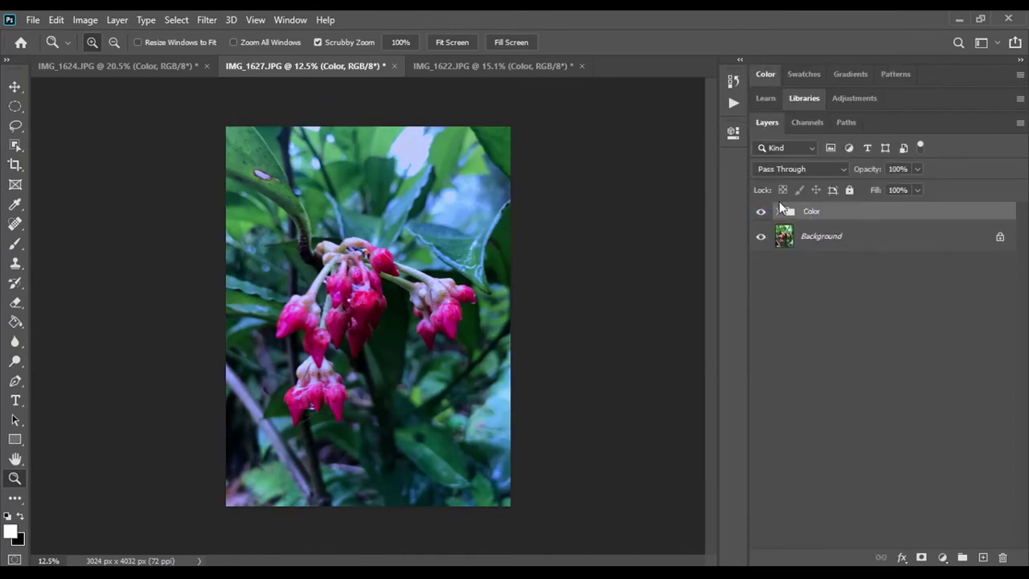
Duplicate the Background layer and merge it with the Color group into a smart object
click(801, 238)
drag(830, 252, 982, 557)
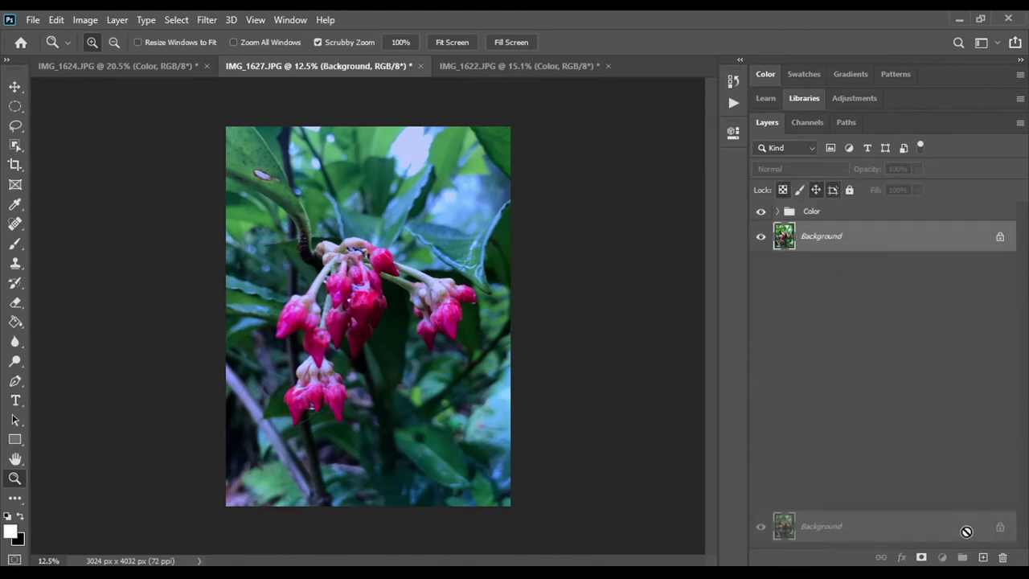
right_click(837, 213)
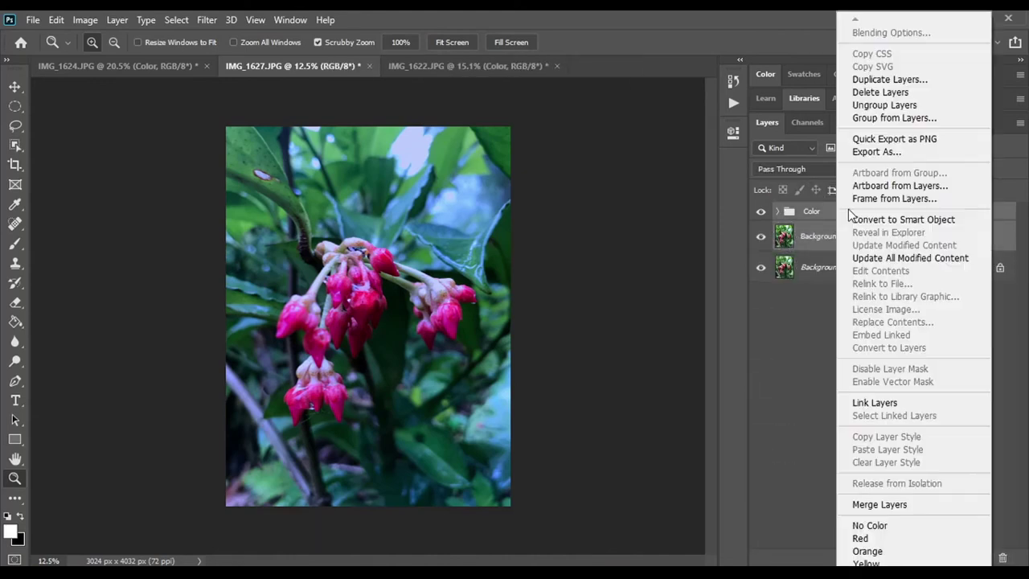
click(903, 220)
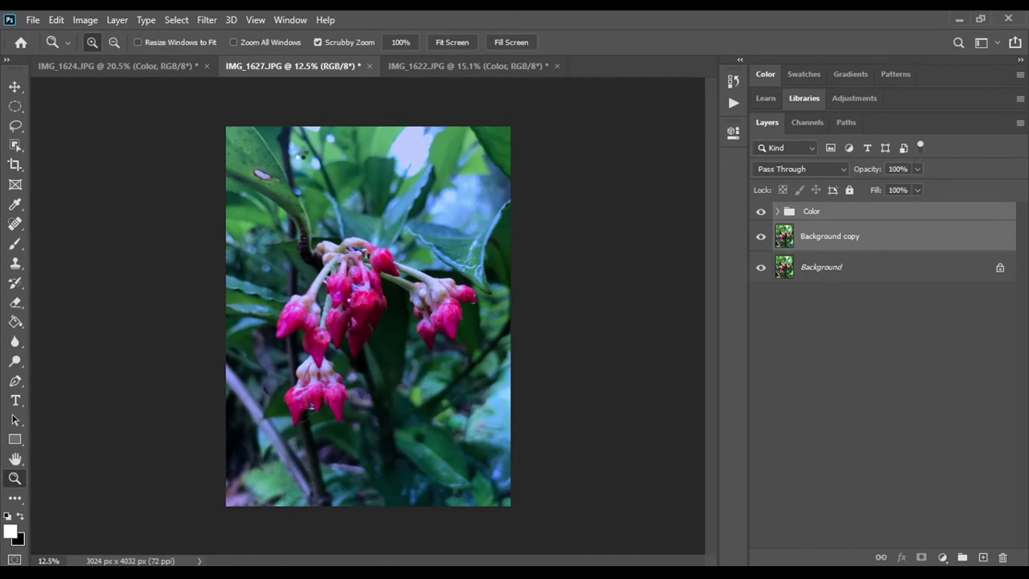
click(207, 21)
Open the Camera Raw Filter on the Color smart object
click(241, 36)
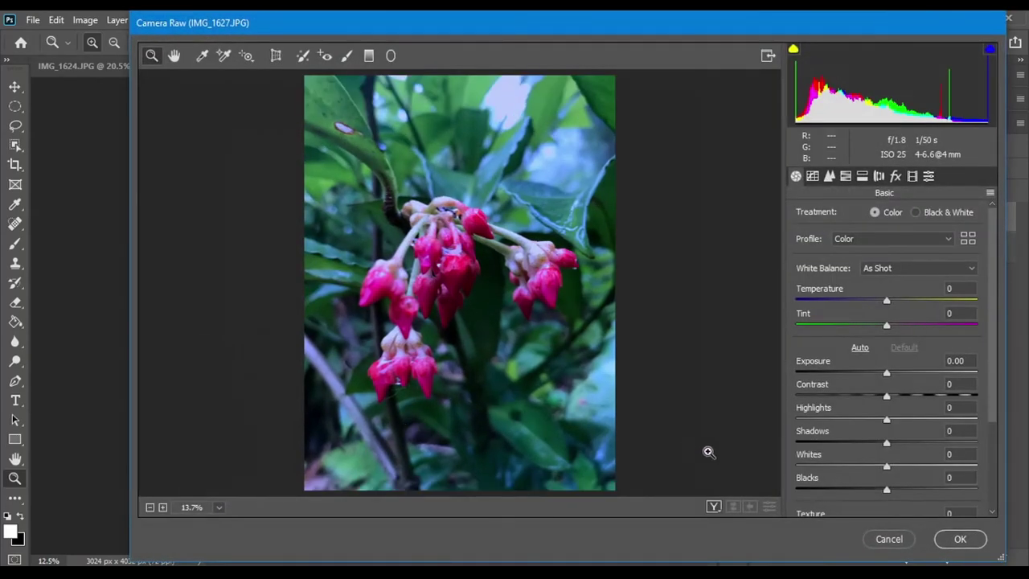
click(889, 538)
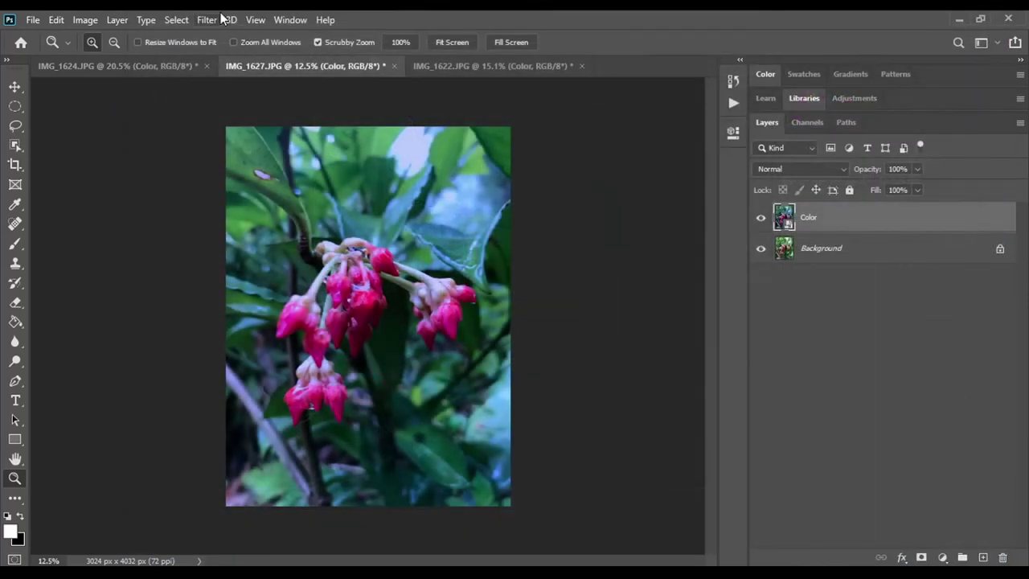
click(213, 20)
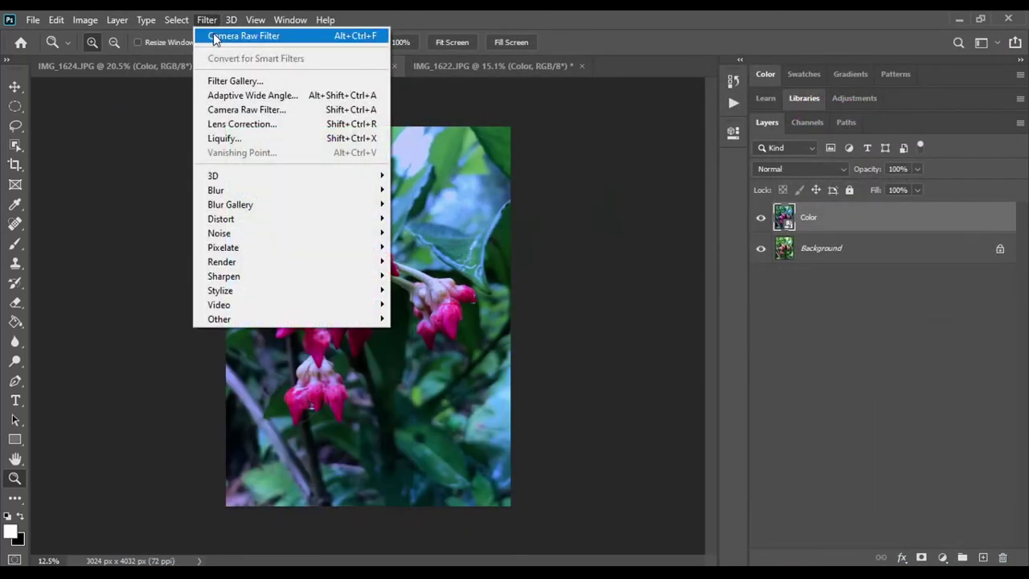
click(214, 36)
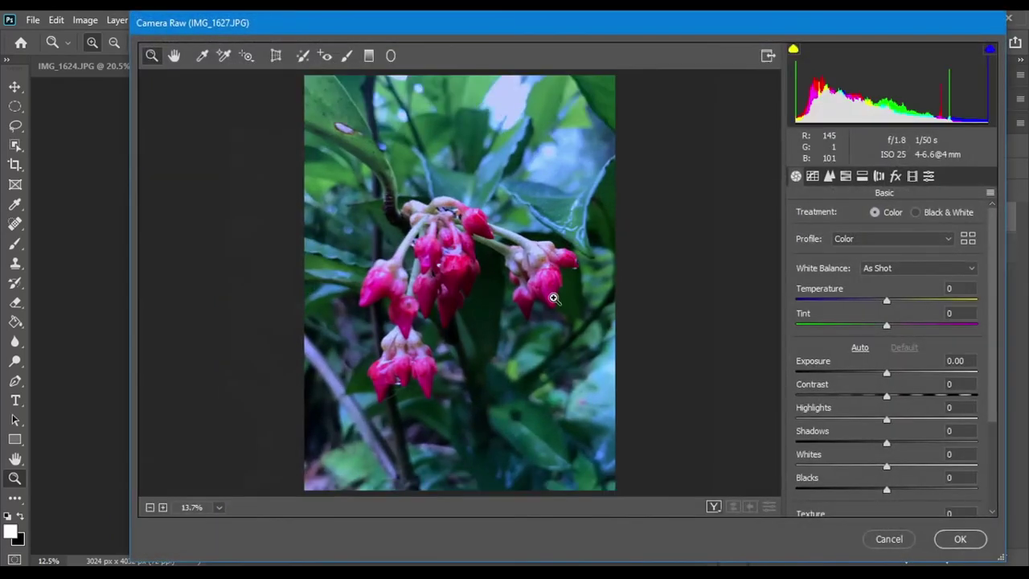
Set Temperature -8, Tint +10, Exposure +0.05 and raise Contrast in Camera Raw Basic
click(886, 299)
drag(885, 301, 898, 329)
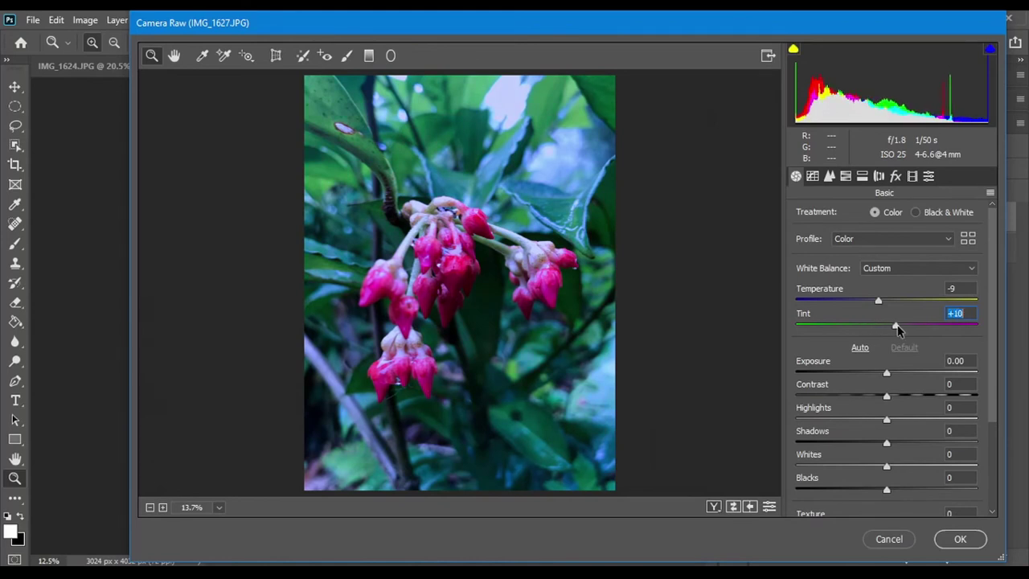
click(887, 374)
drag(887, 375, 880, 403)
click(888, 401)
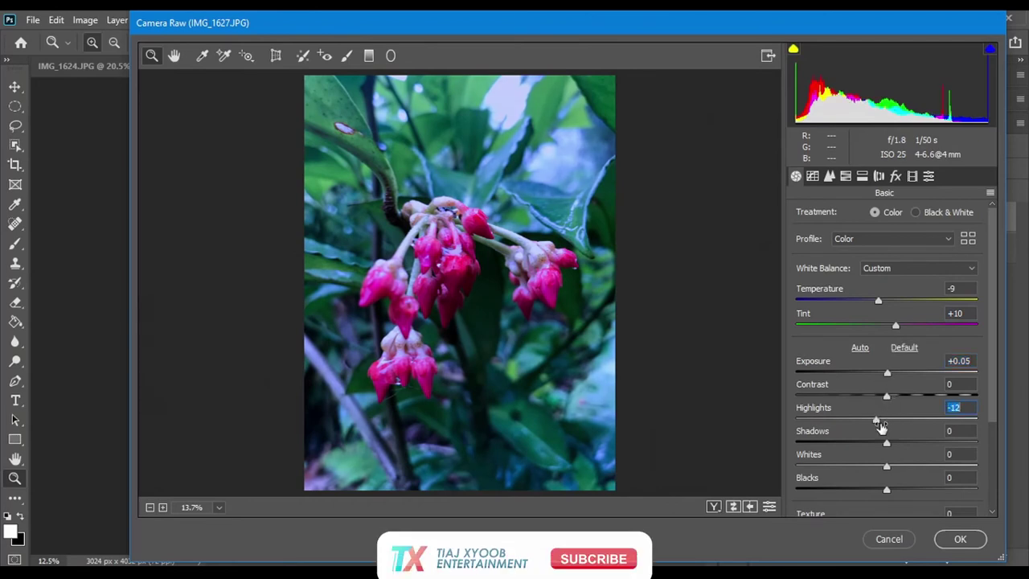
drag(886, 396, 900, 403)
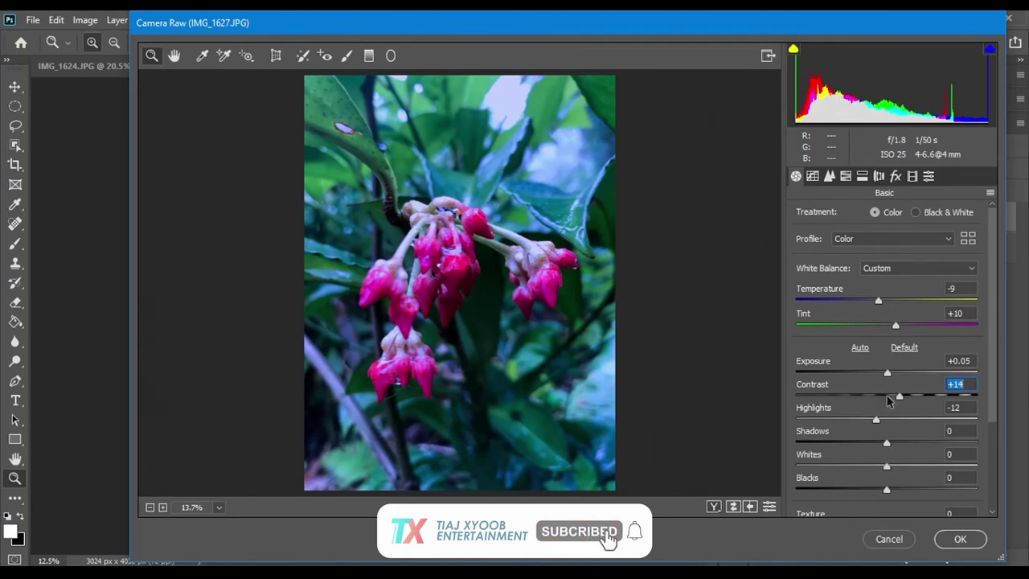
mouse_move(881, 298)
mouse_down()
mouse_move(894, 302)
mouse_move(882, 299)
mouse_up()
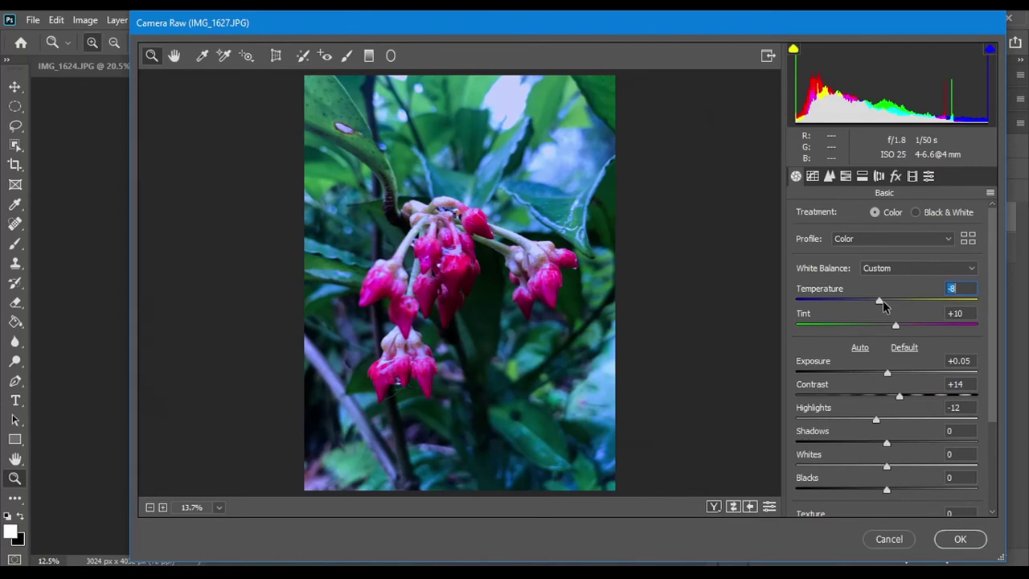
Shift HSL hues to Reds +23, Oranges -10, Yellows +14 and apply the filter
click(830, 178)
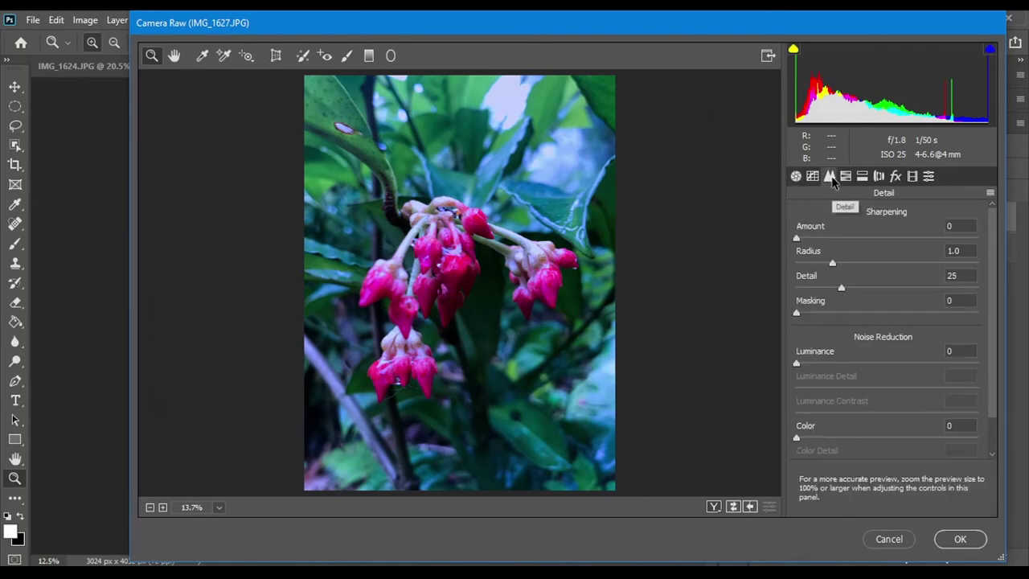
click(846, 177)
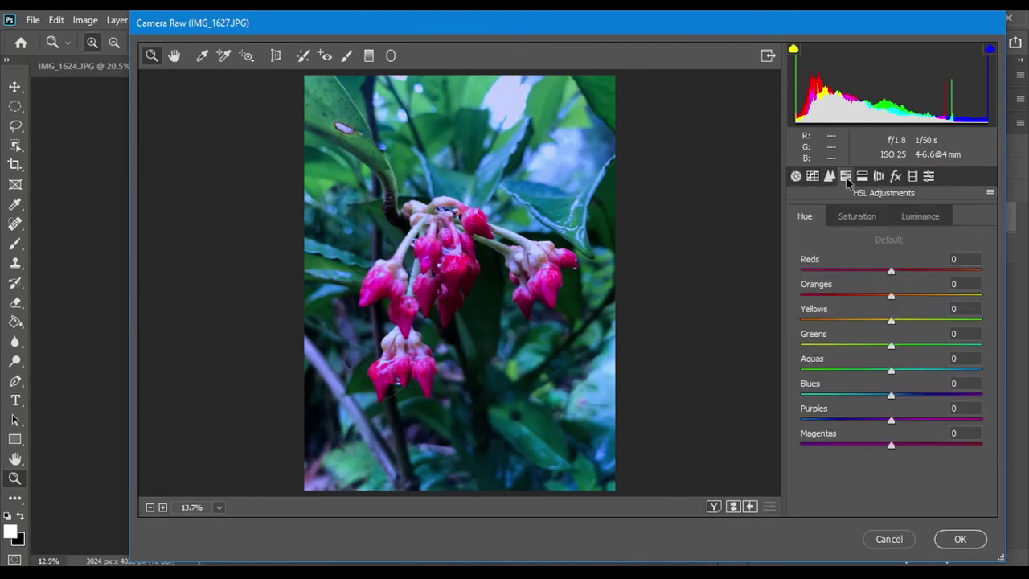
mouse_move(891, 272)
mouse_down()
mouse_move(879, 271)
mouse_move(913, 273)
mouse_move(908, 297)
mouse_move(881, 298)
mouse_move(906, 321)
mouse_up()
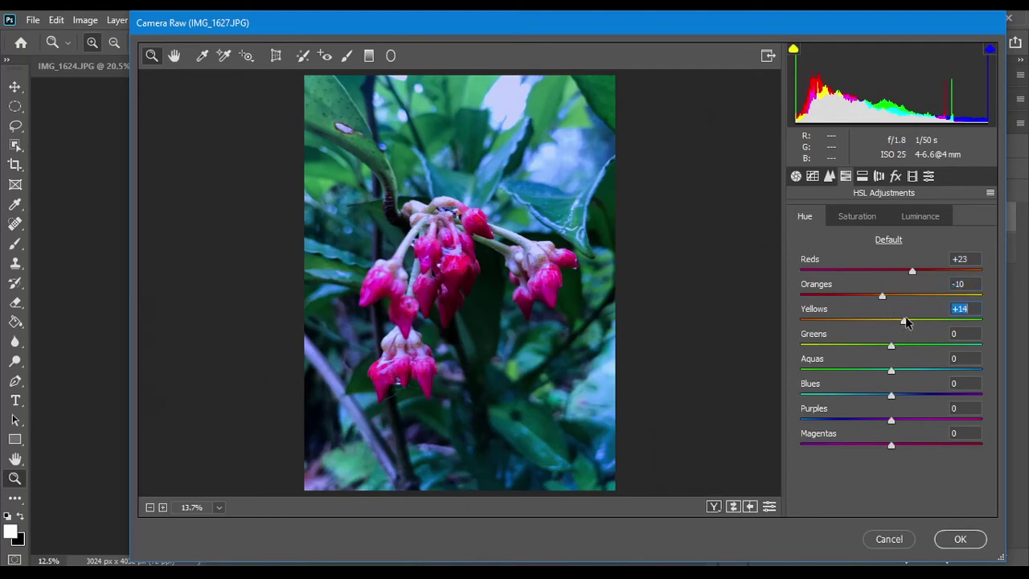
click(951, 542)
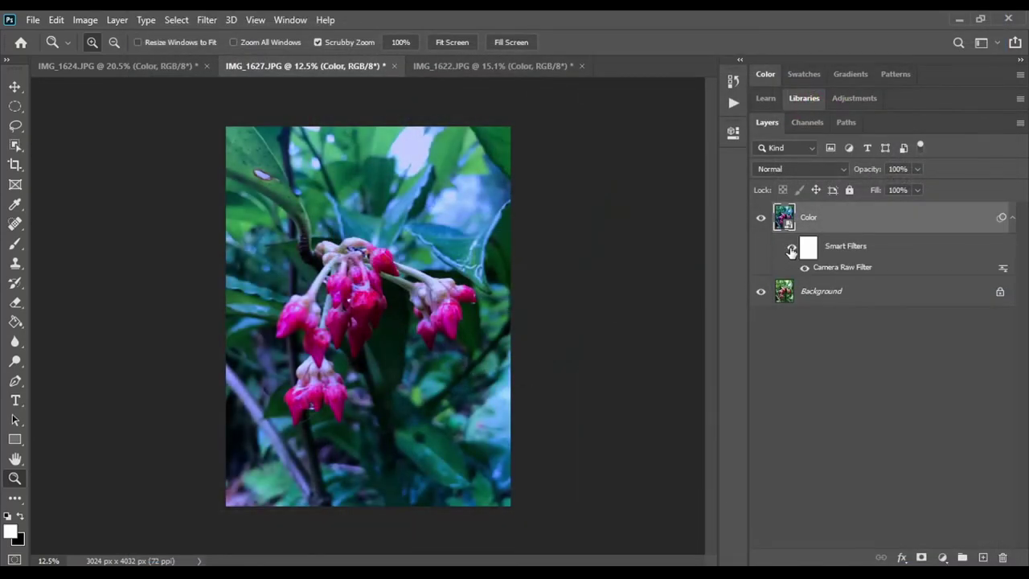
Hide IMG_1627's smart filter to compare, zoom into the buds, then fit on screen
click(791, 248)
drag(356, 278, 537, 317)
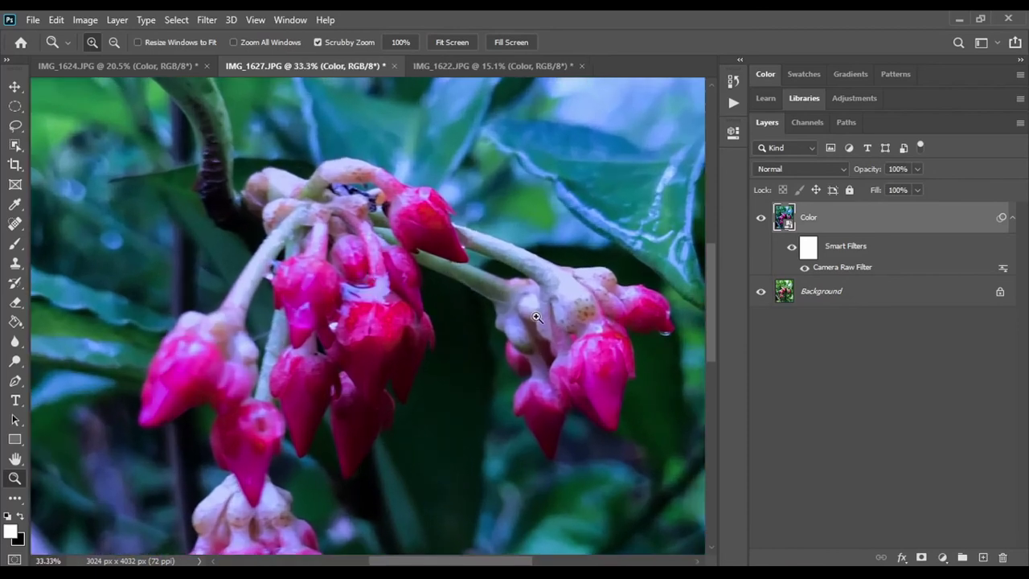
click(578, 347)
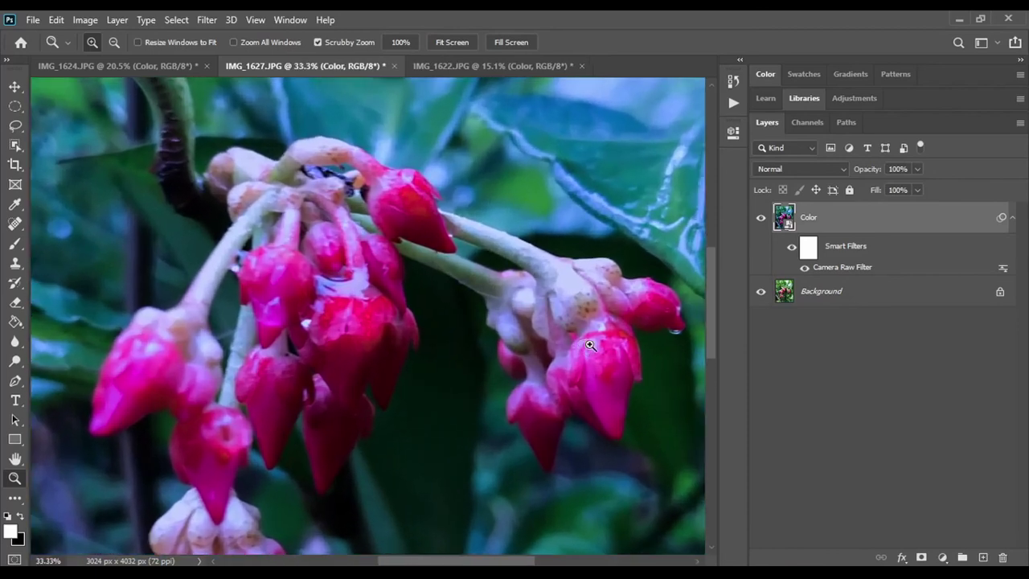
click(615, 354)
right_click(589, 314)
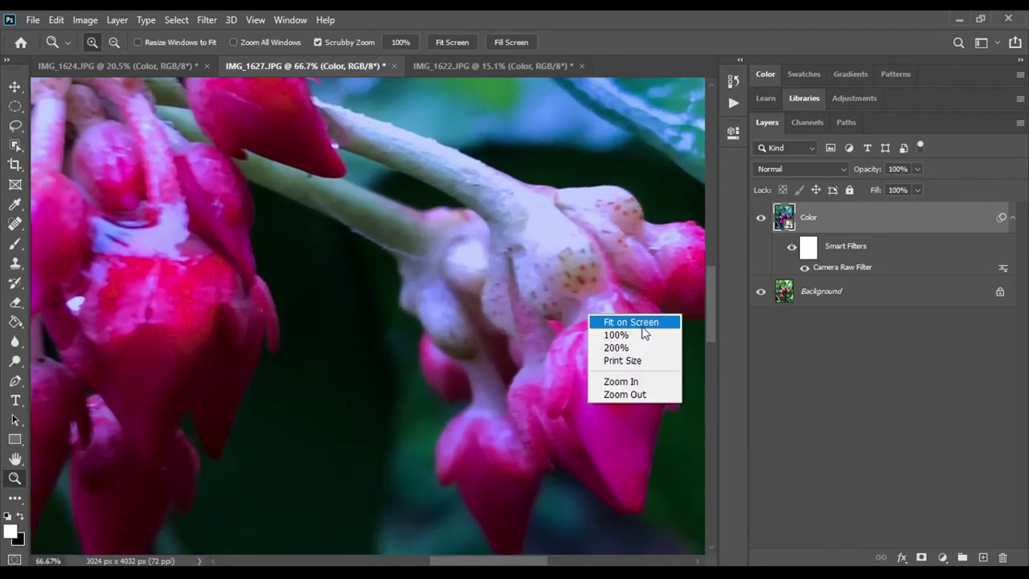
click(644, 324)
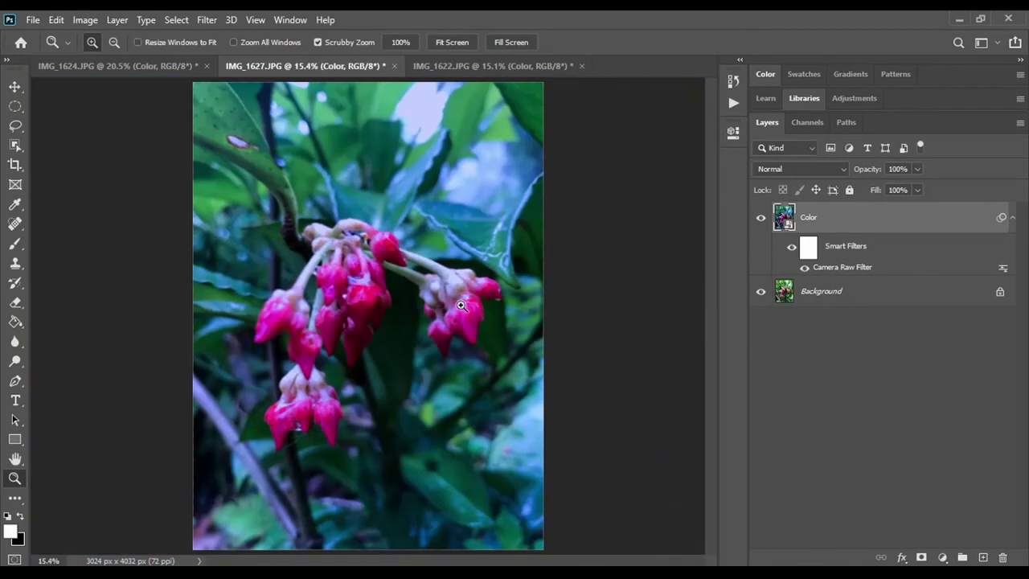
Zoom into IMG_1622's snail egg cluster, fit the photo on screen, and duplicate Background
click(472, 66)
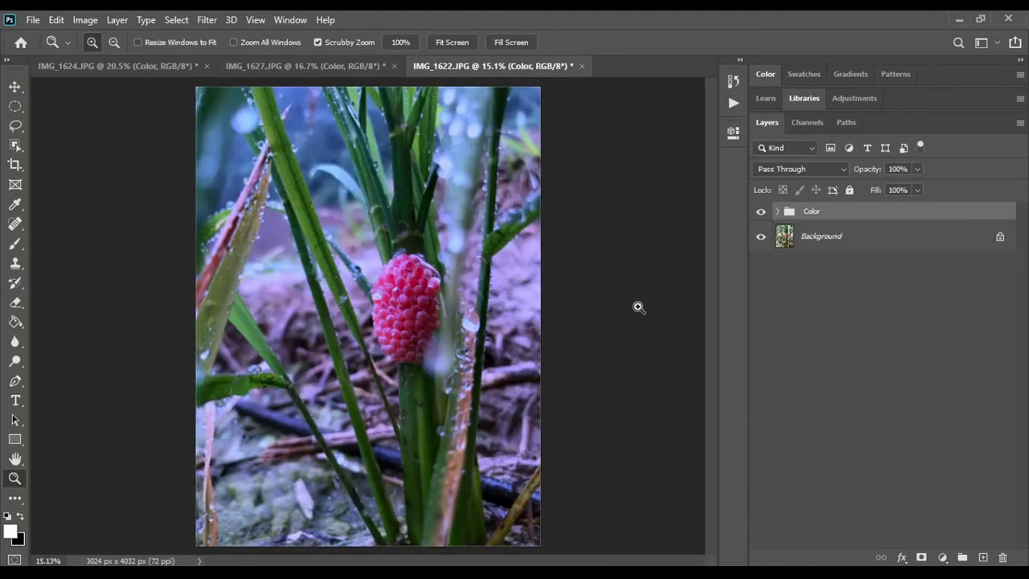
click(438, 305)
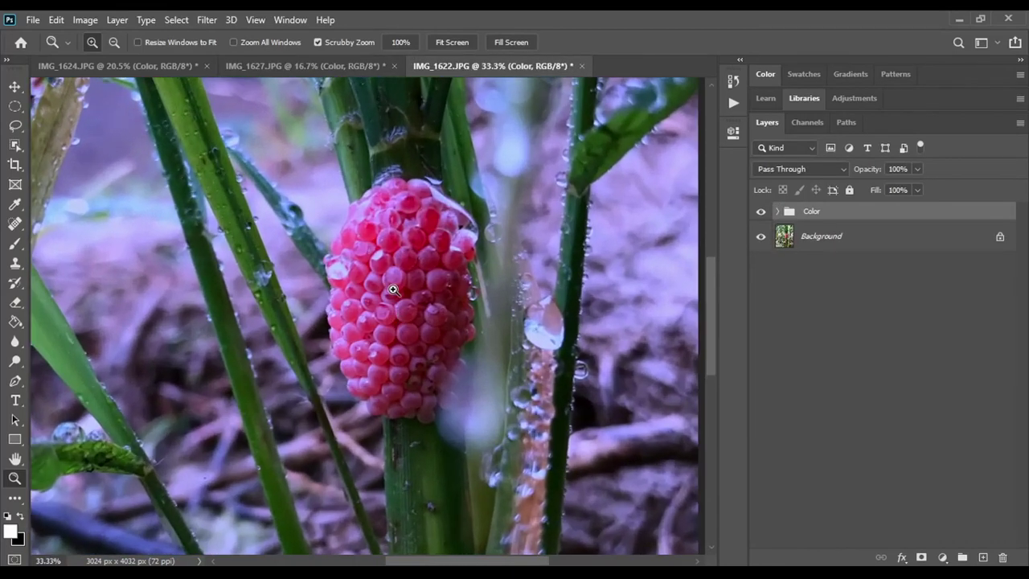
right_click(405, 292)
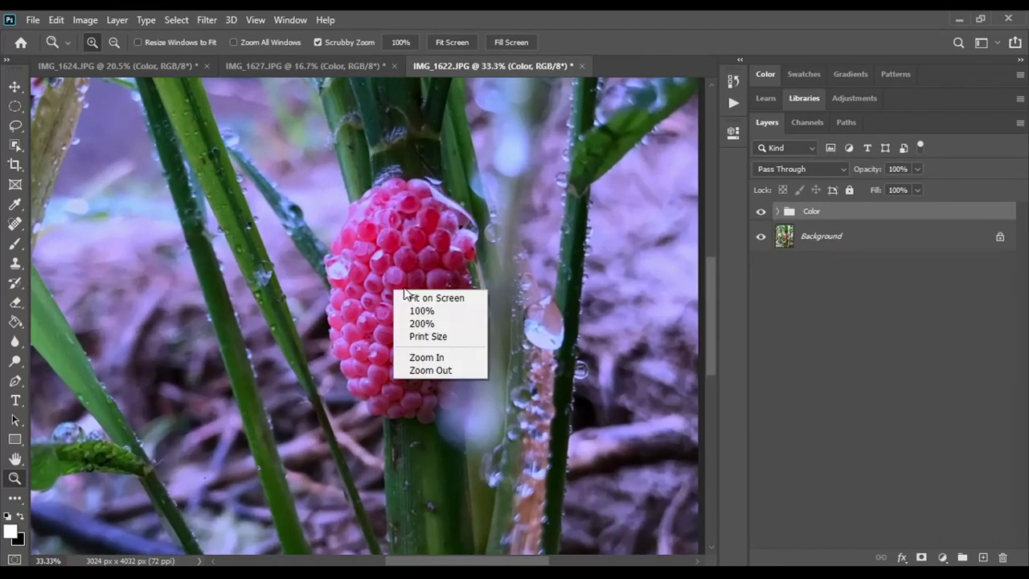
click(377, 264)
click(396, 317)
click(401, 339)
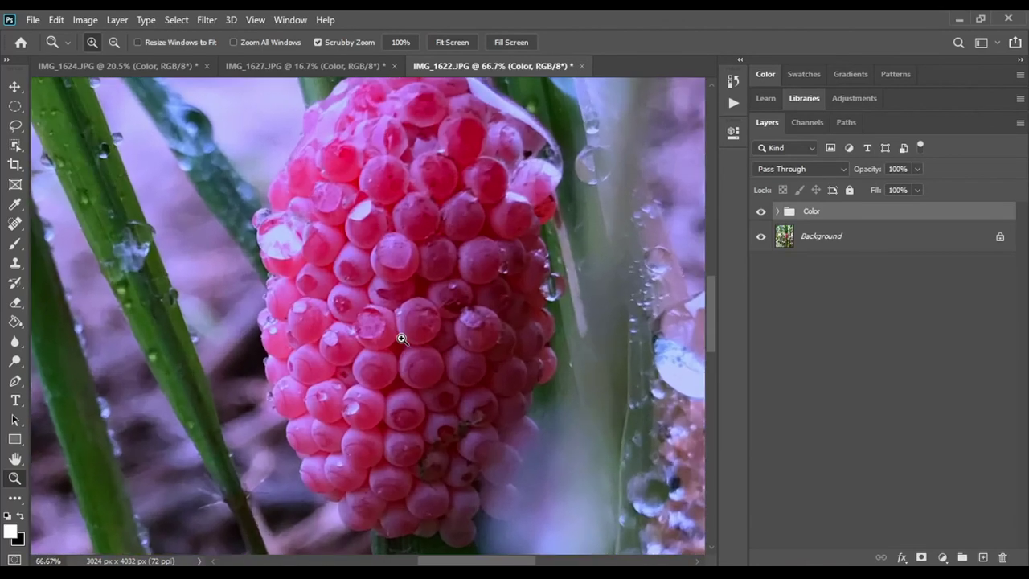
click(401, 339)
right_click(440, 284)
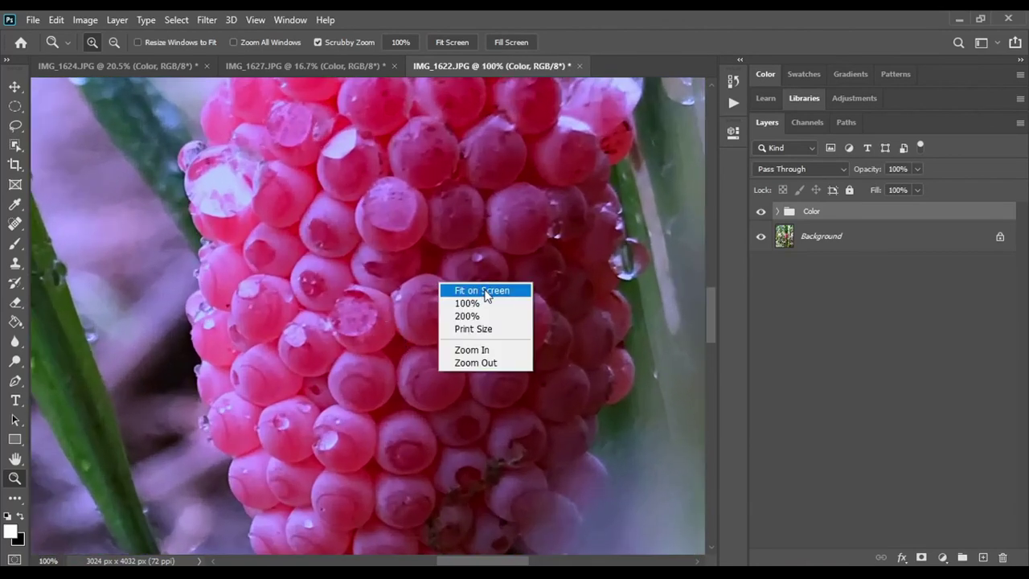
click(484, 293)
mouse_move(859, 239)
mouse_down()
mouse_move(1004, 547)
mouse_move(982, 557)
mouse_up()
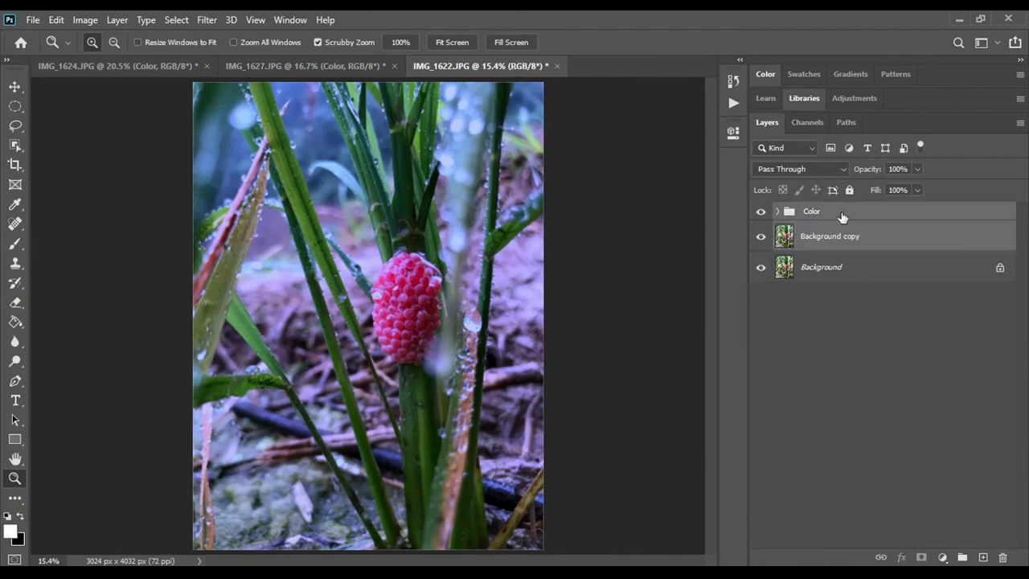
Combine IMG_1622's Color group and Background copy into a Color smart object and open Camera Raw
right_click(842, 217)
click(916, 219)
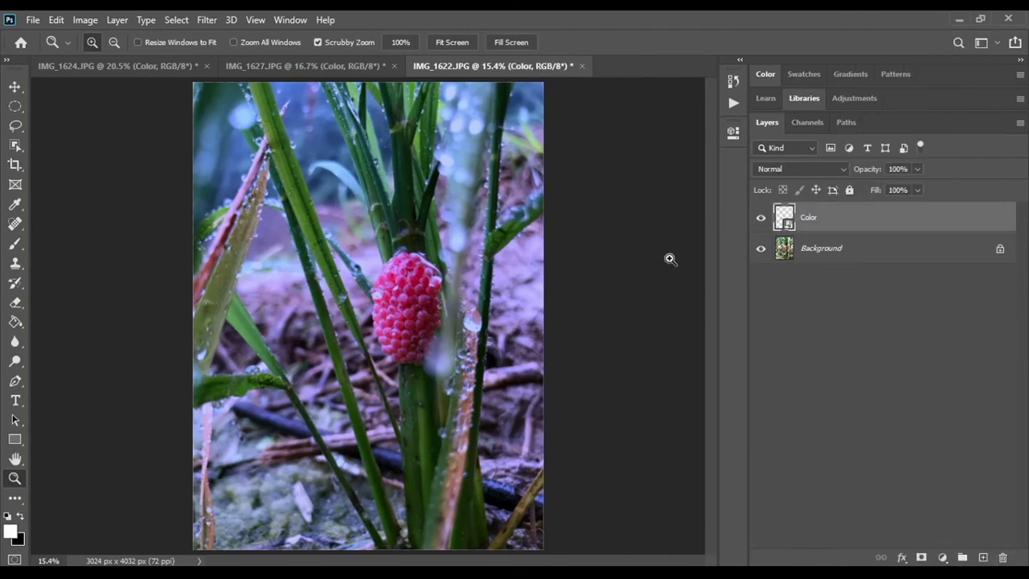
click(207, 20)
click(229, 34)
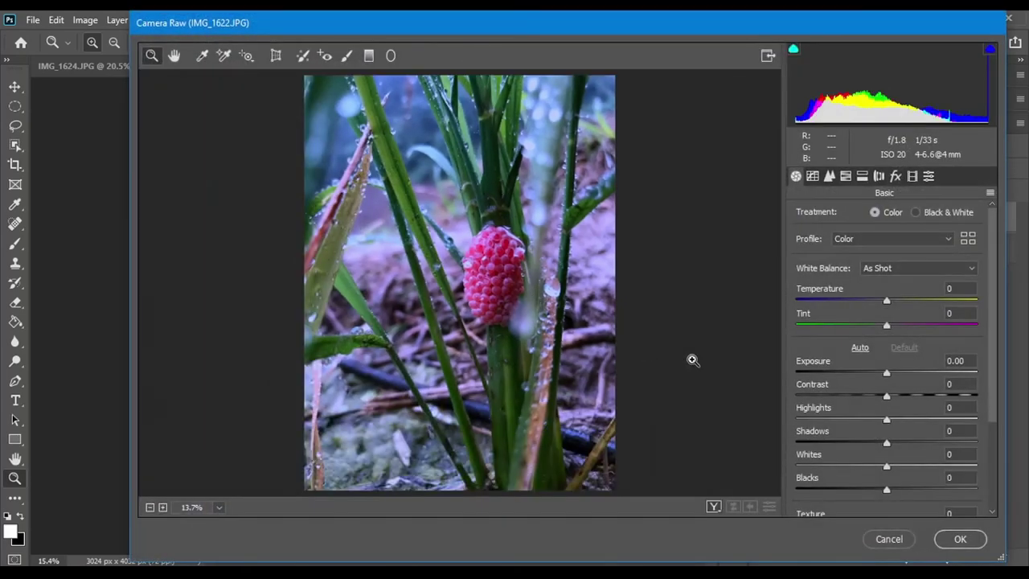
Set Temperature -6, Tint +13, Exposure +0.30, Shadows -5, Whites +21 and Blacks -10
drag(887, 302, 894, 325)
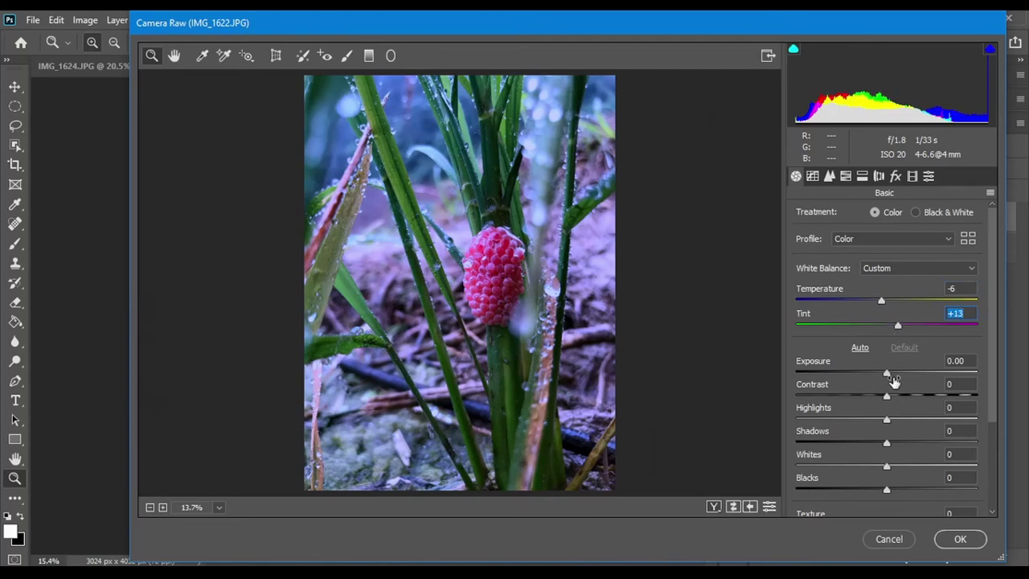
mouse_move(887, 373)
mouse_down()
mouse_move(898, 383)
mouse_move(876, 396)
mouse_move(890, 418)
mouse_up()
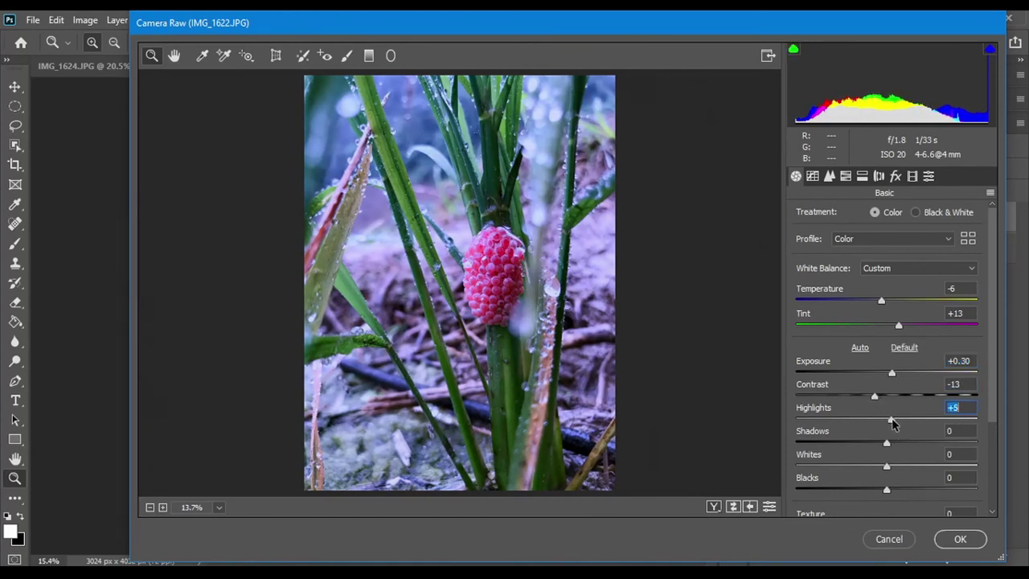
drag(887, 443, 886, 451)
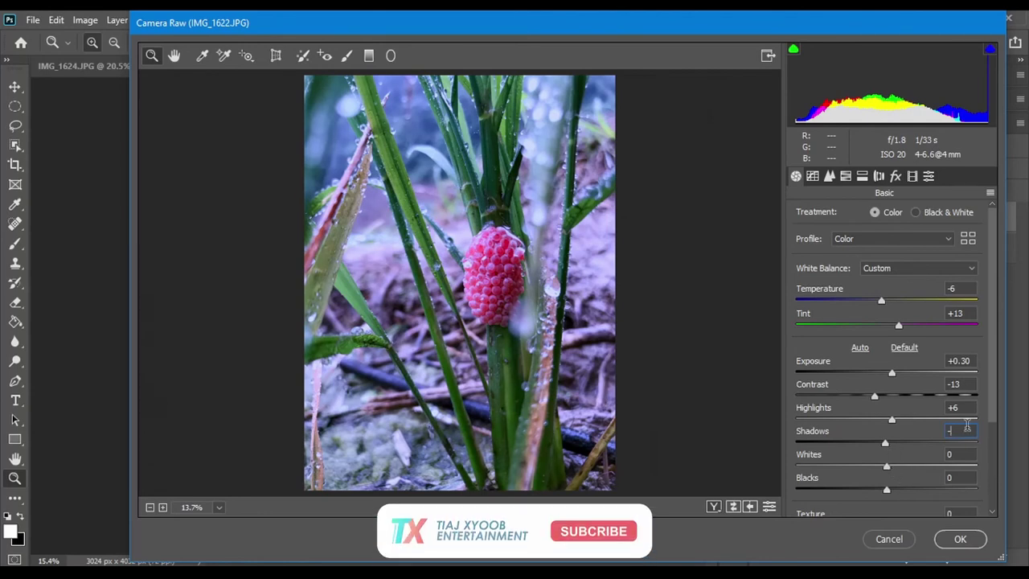
text(5)
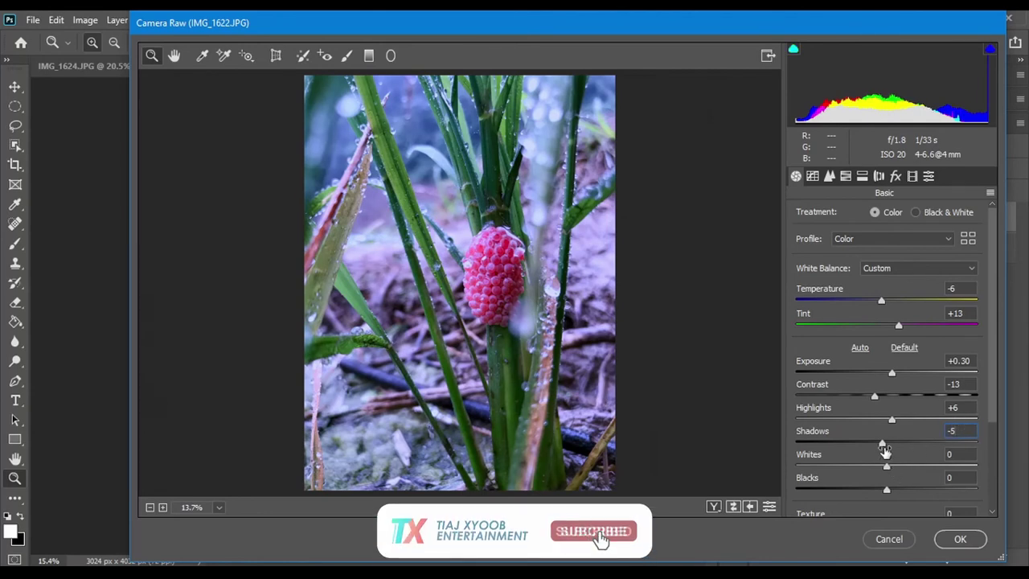
key(Tab)
key(Tab)
mouse_move(886, 466)
mouse_down()
mouse_move(906, 471)
mouse_move(877, 493)
mouse_up()
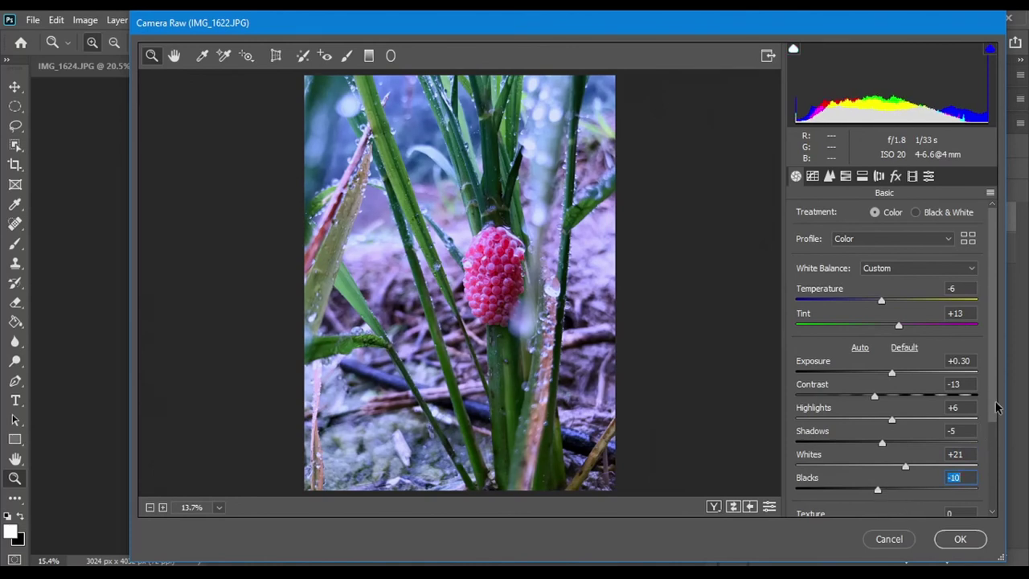
scroll(995, 408, down, 3)
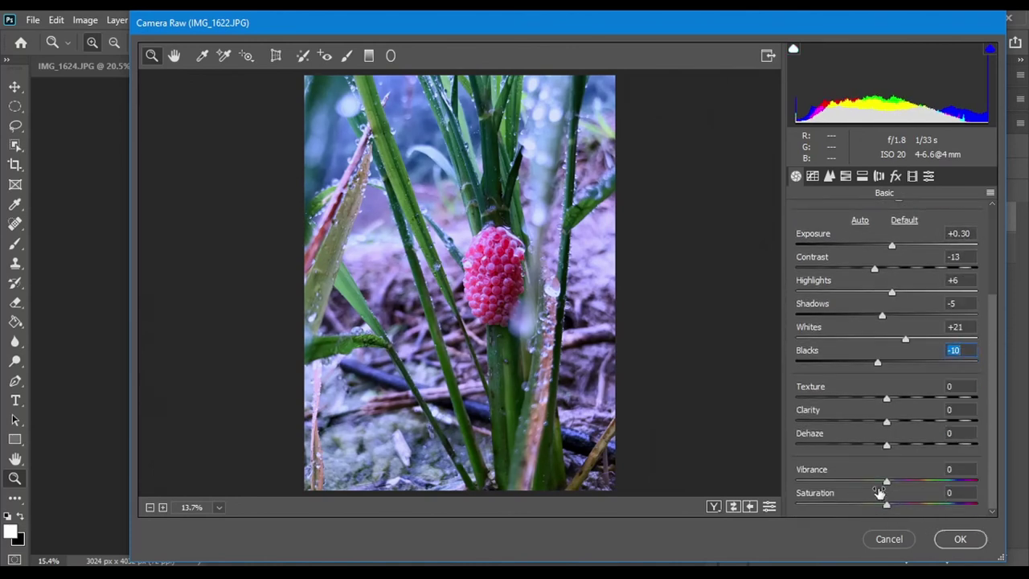
Raise Clarity and Dehaze to +10, Vibrance to +8, Saturation to 5, then view Split Toning
mouse_move(885, 443)
mouse_down()
mouse_move(893, 451)
mouse_move(896, 426)
mouse_up()
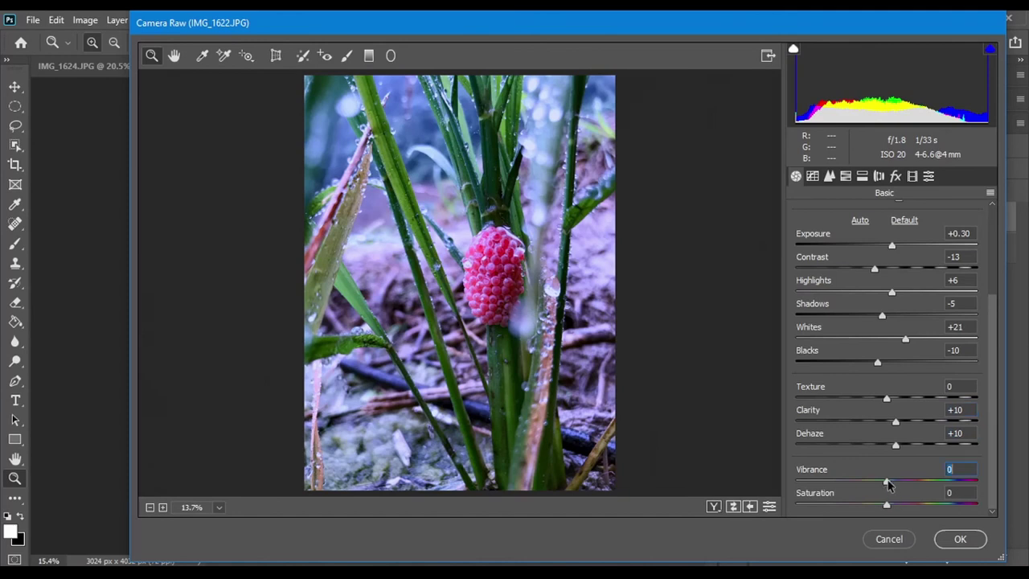
drag(887, 482, 895, 504)
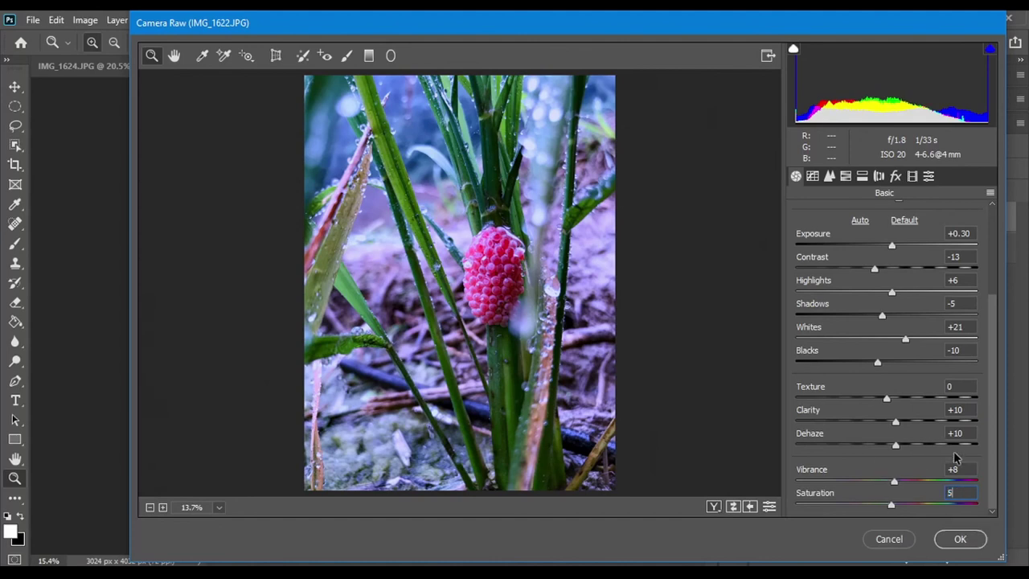
text(5)
click(894, 179)
click(863, 178)
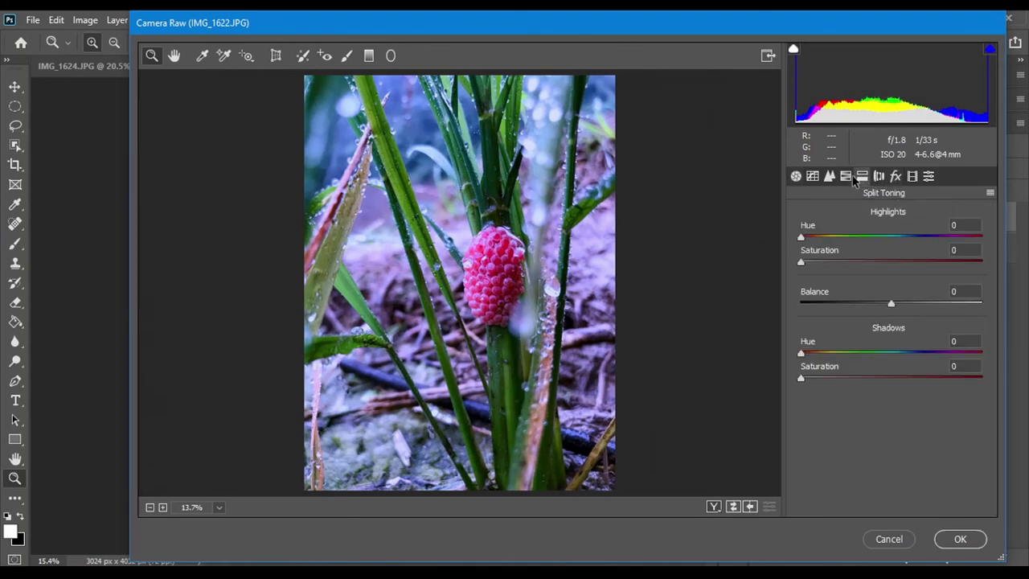
Set HSL hues to Reds -22, Oranges -23, Yellows -10, Magentas -3, keeping Blues at 0
click(845, 177)
mouse_move(890, 271)
mouse_down()
mouse_move(877, 272)
mouse_move(873, 295)
mouse_move(913, 296)
mouse_move(879, 294)
mouse_move(918, 320)
mouse_move(879, 321)
mouse_up()
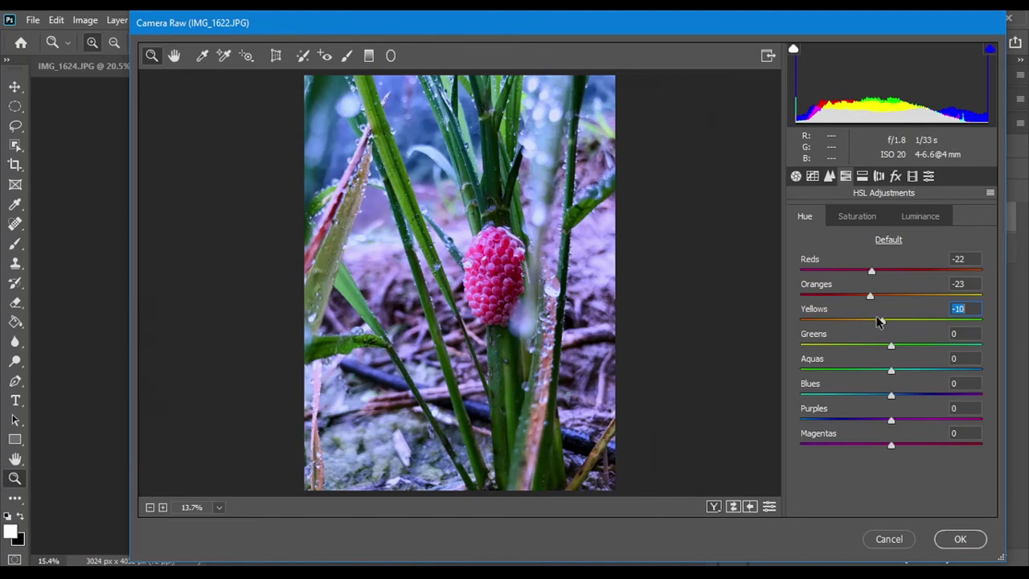
drag(891, 443, 911, 444)
click(486, 283)
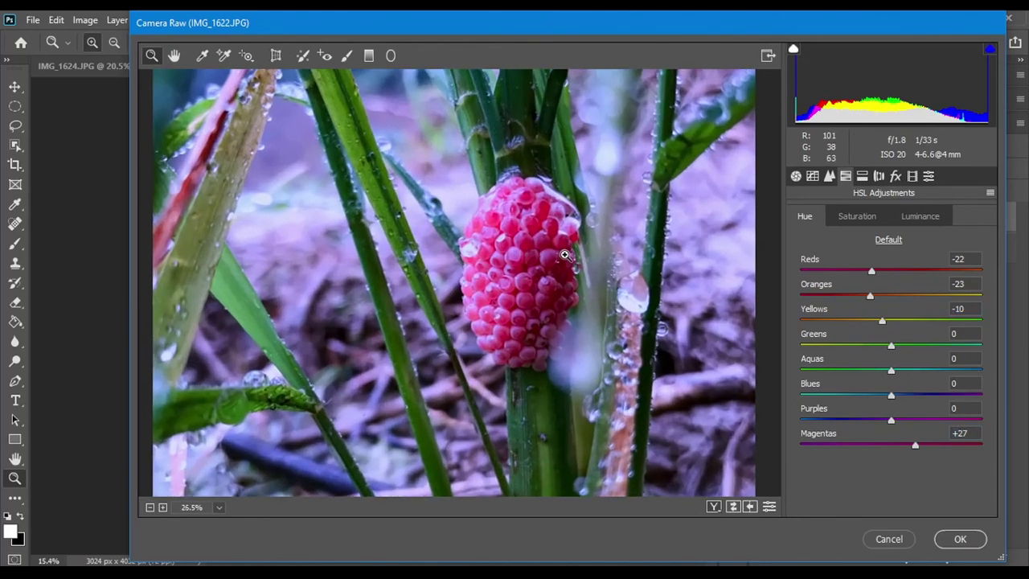
click(541, 249)
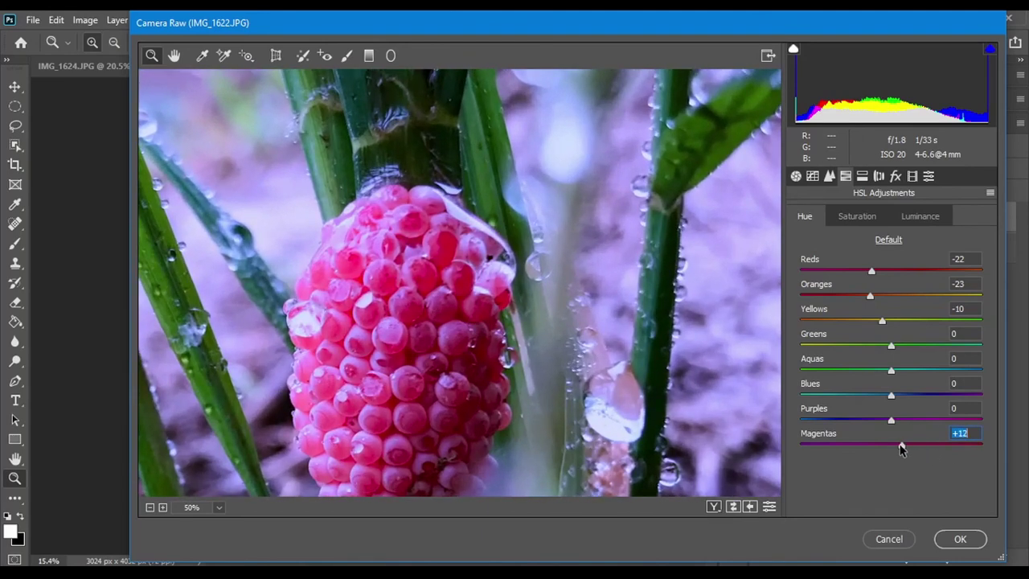
mouse_move(900, 447)
mouse_down()
mouse_move(929, 448)
mouse_move(880, 452)
mouse_move(925, 455)
mouse_move(889, 454)
mouse_move(889, 409)
mouse_move(874, 399)
mouse_up()
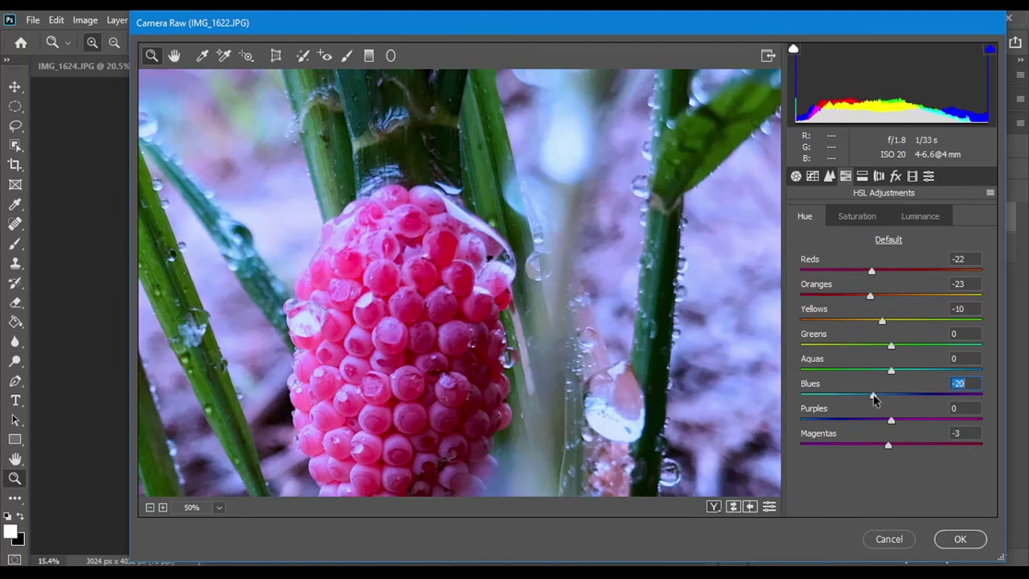
double_click(874, 395)
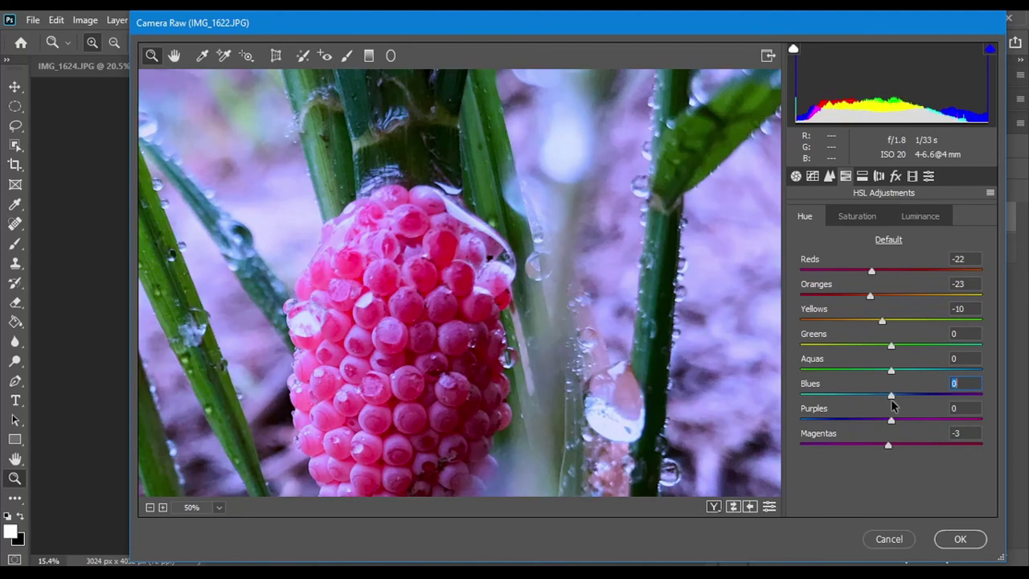
Check the egg cluster close up in the preview, fit the photo, and apply Camera Raw
click(462, 315)
click(394, 347)
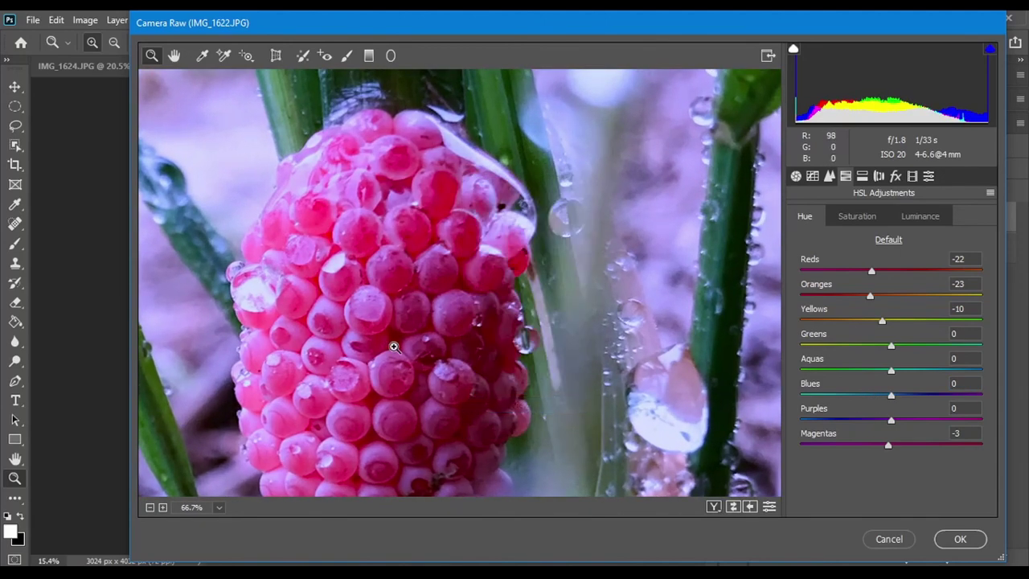
right_click(399, 338)
click(481, 433)
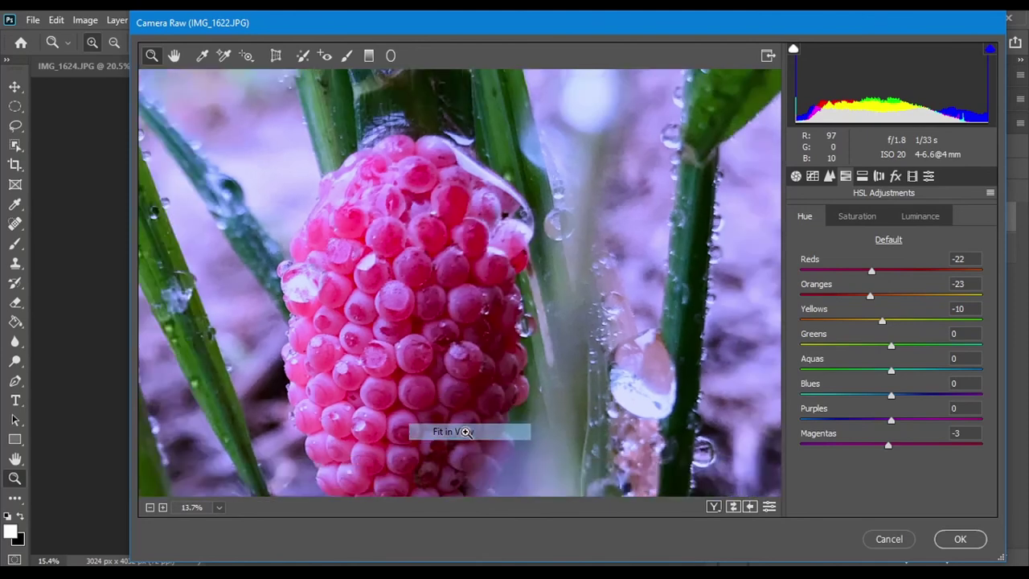
drag(485, 298, 540, 236)
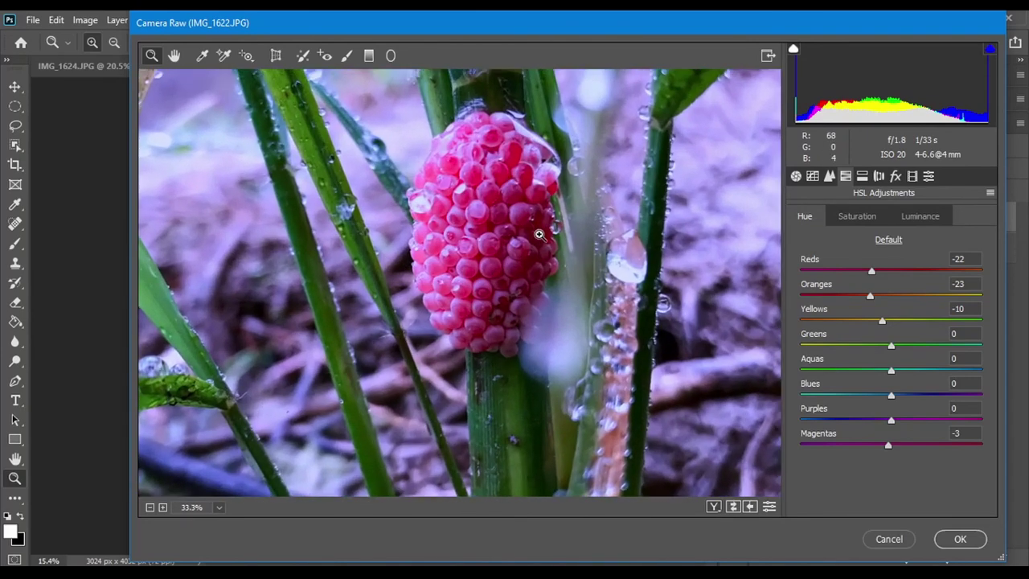
alt+click(486, 270)
right_click(542, 188)
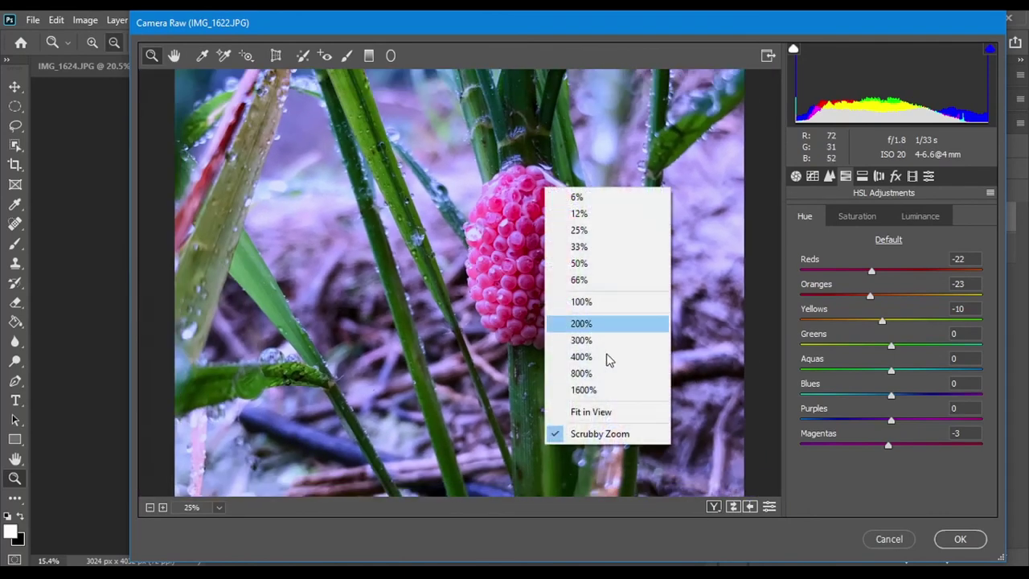
click(625, 418)
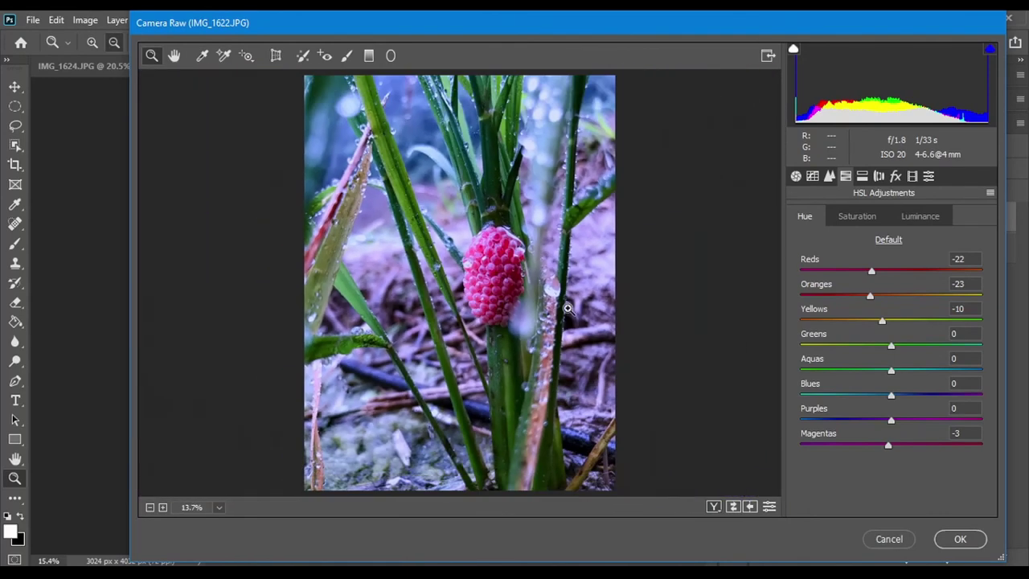
click(959, 539)
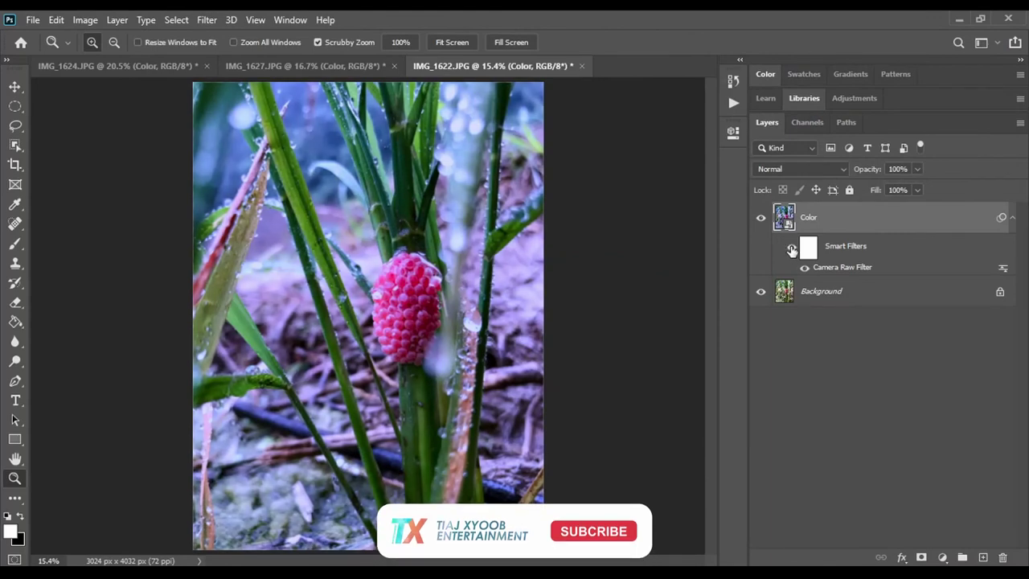
click(792, 250)
click(792, 249)
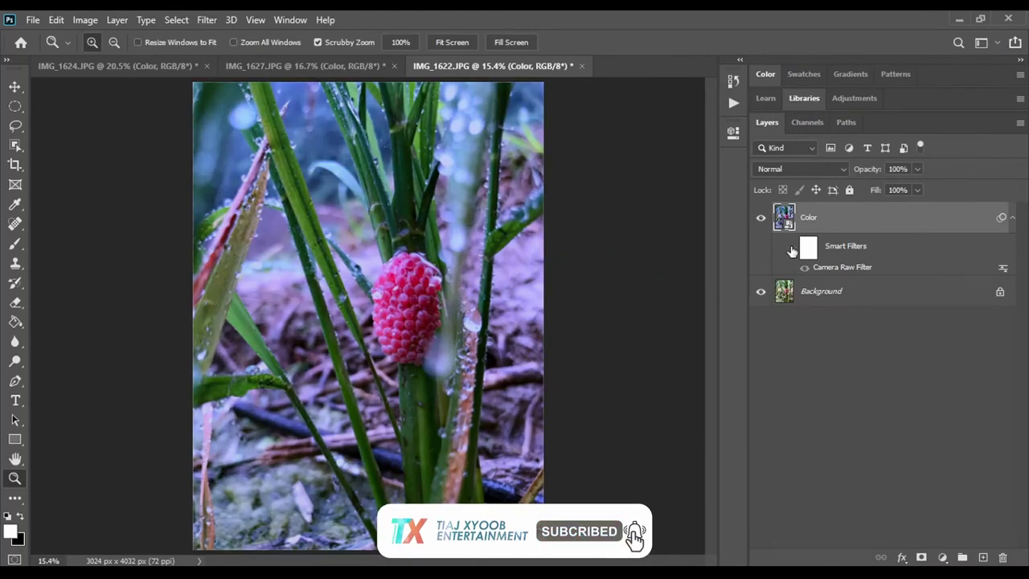
click(791, 249)
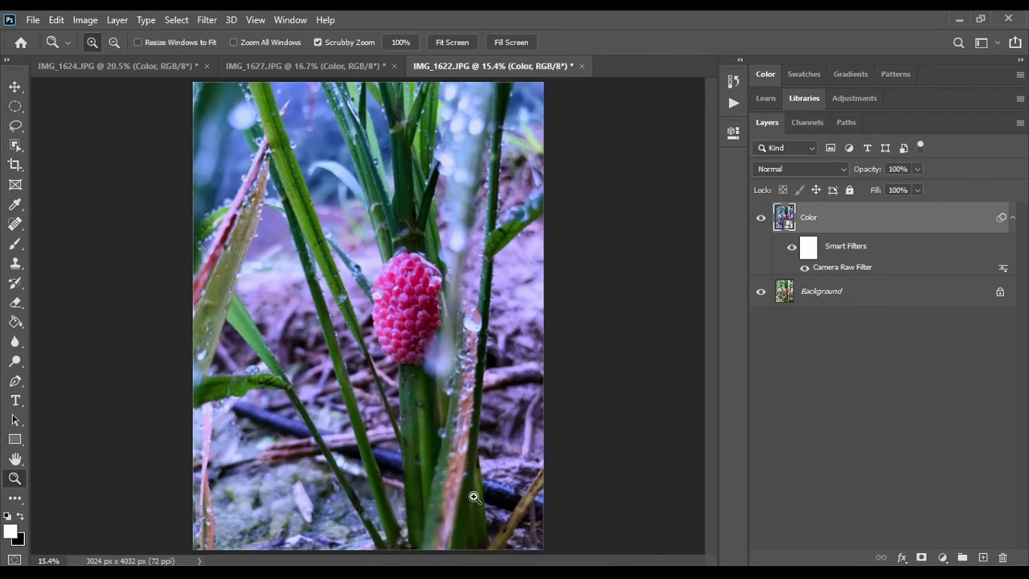